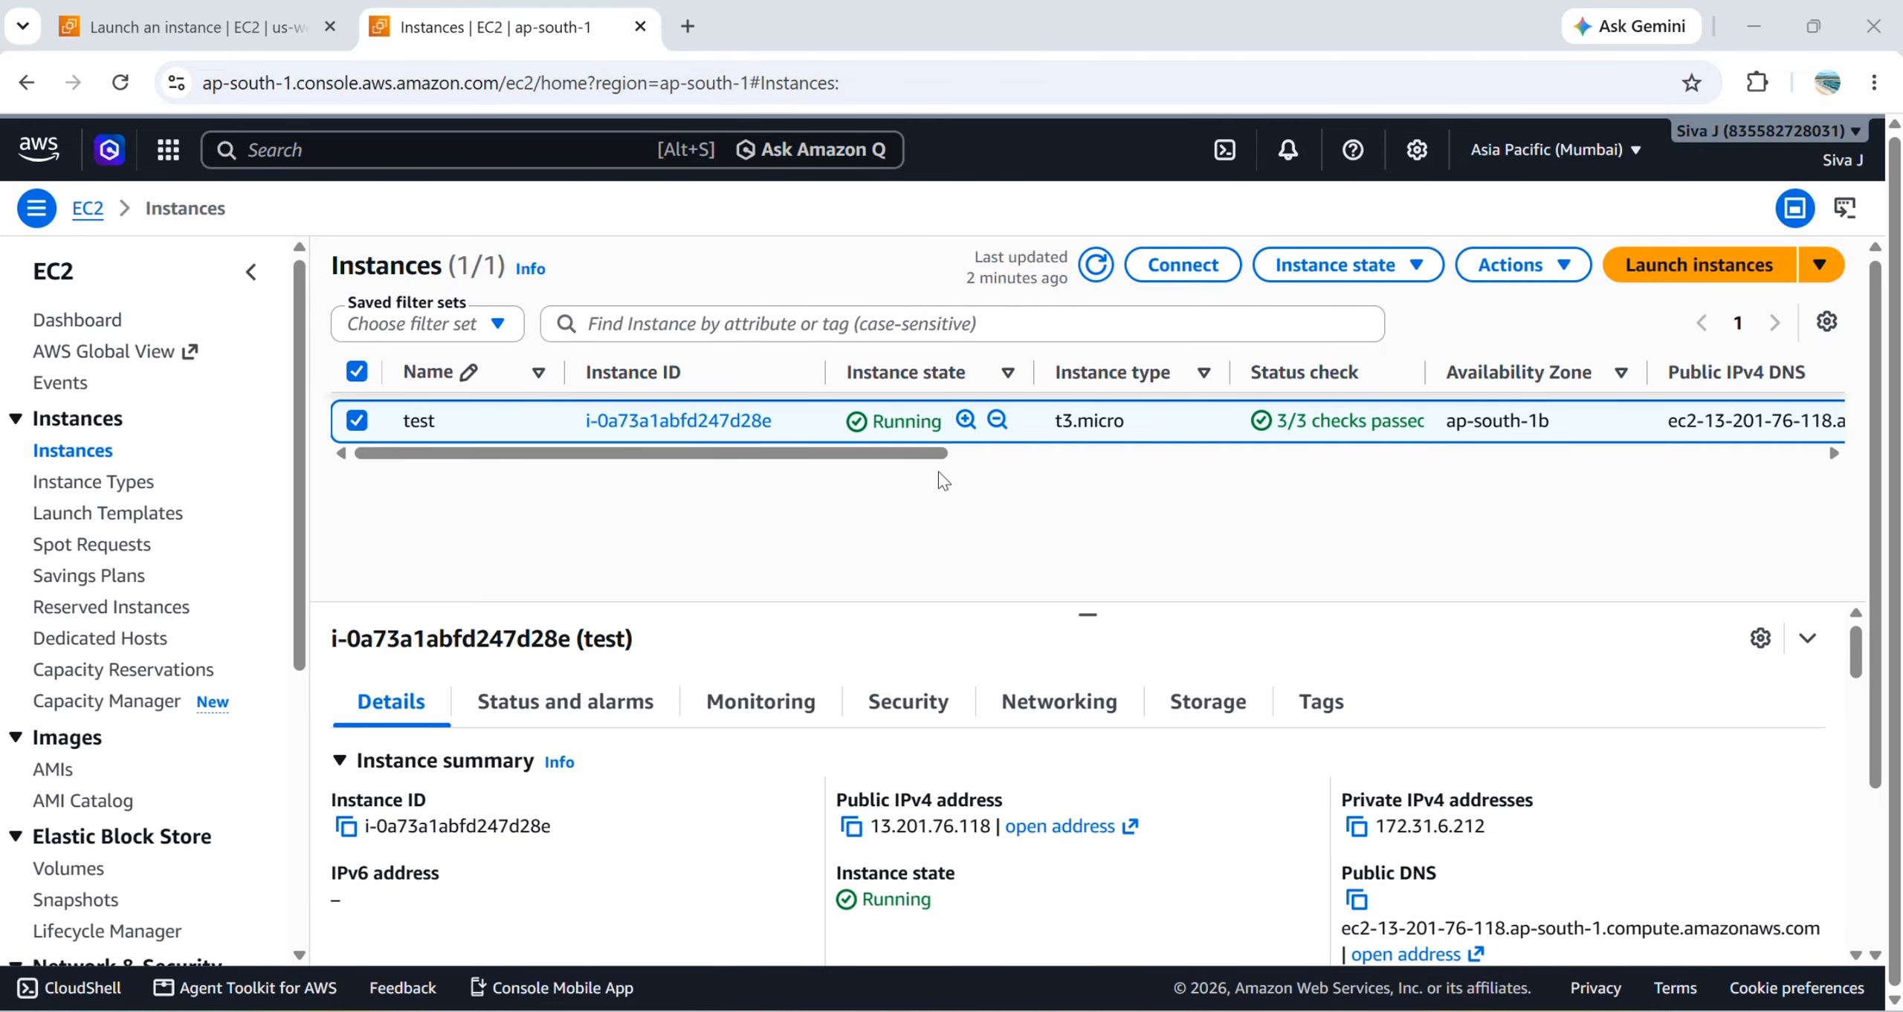
- Check the key pair name assigned to the test instance in the instances list
{"action": "scroll", "coordinate": [1033, 409], "scroll_direction": "right", "scroll_amount": 1}
{"action": "scroll", "coordinate": [1034, 413], "scroll_direction": "right", "scroll_amount": 10}
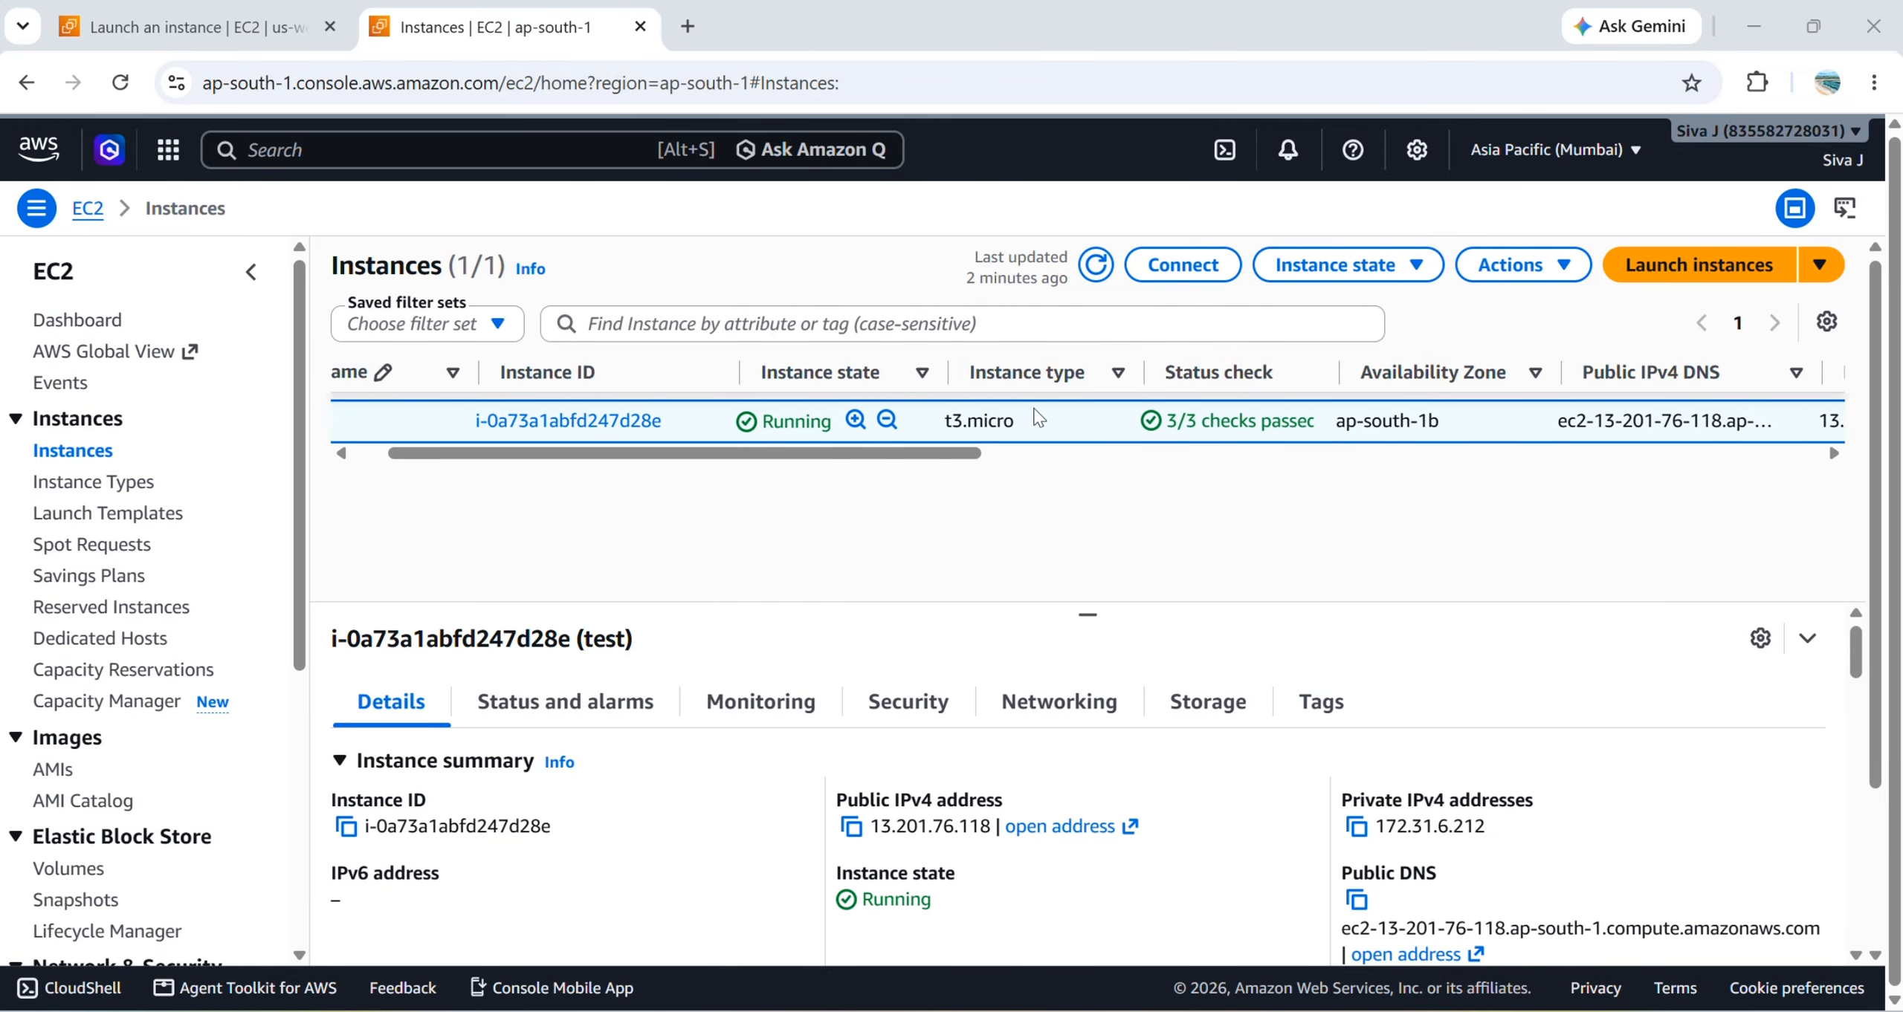
{"action": "scroll", "coordinate": [1039, 418], "scroll_direction": "right", "scroll_amount": 10}
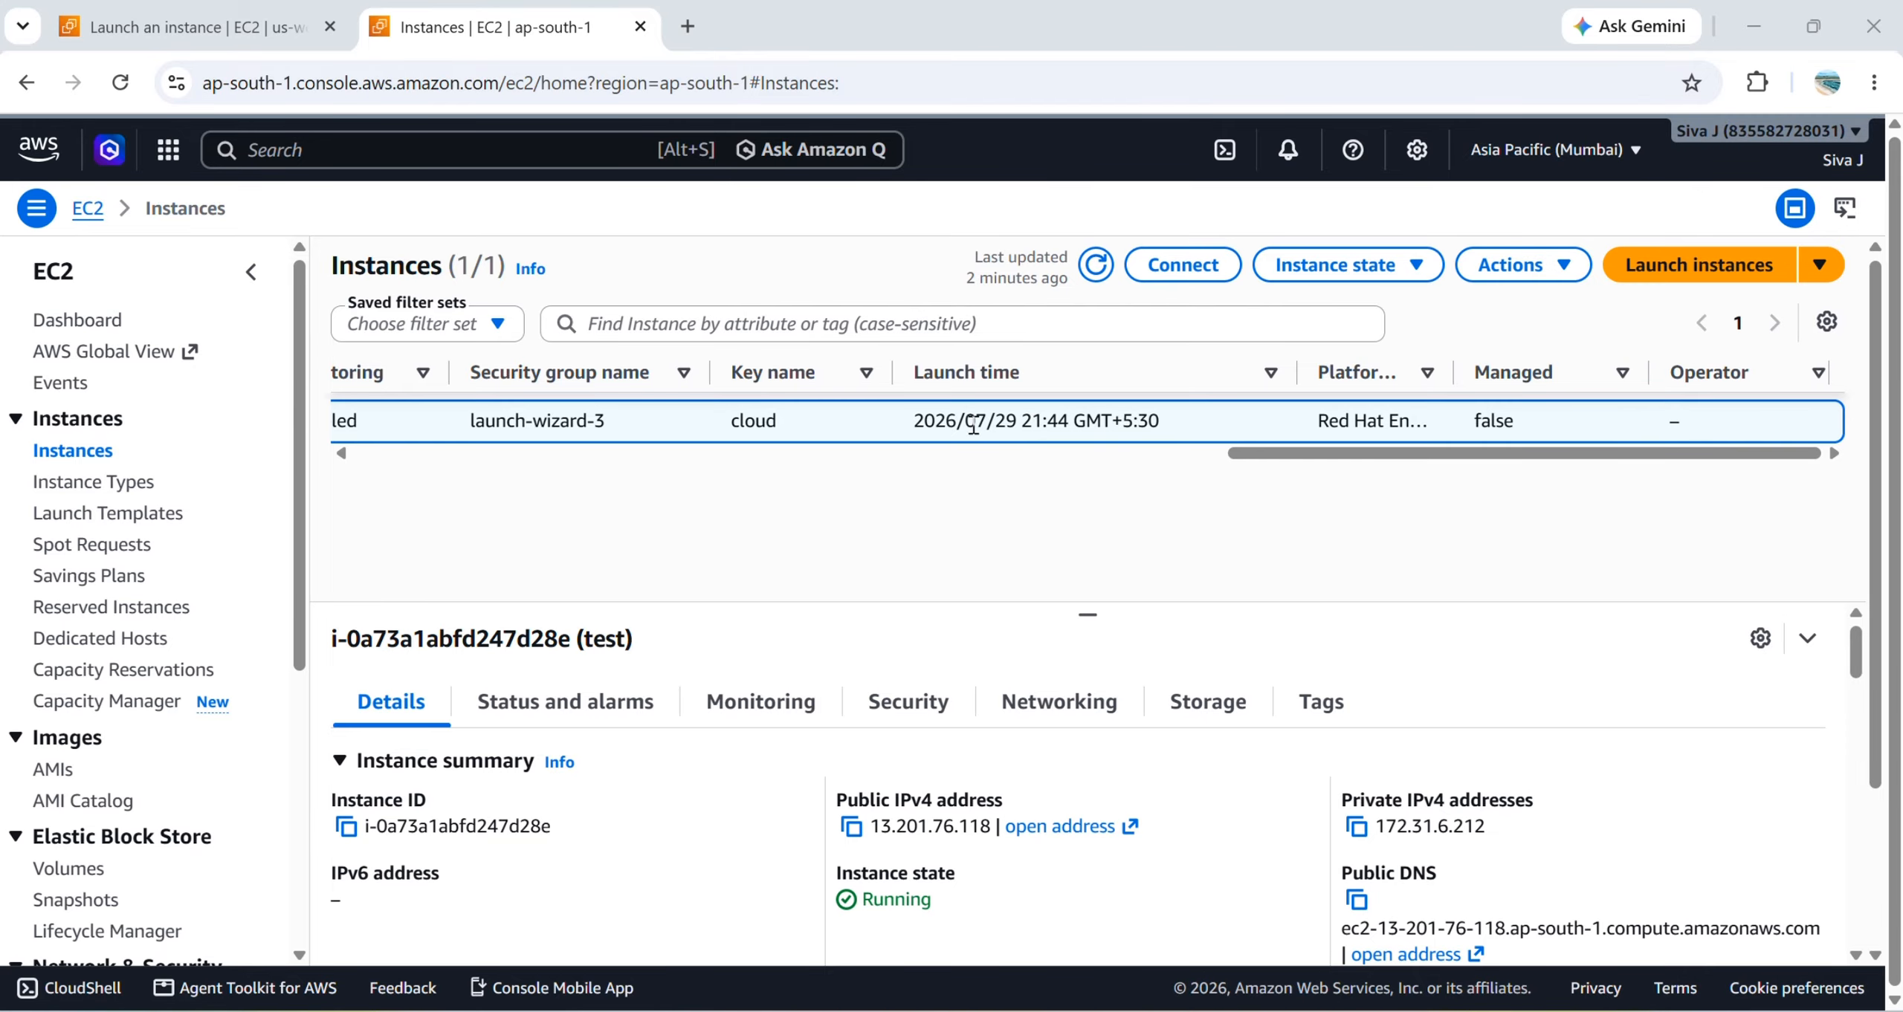
{"action": "double_click", "coordinate": [757, 422]}
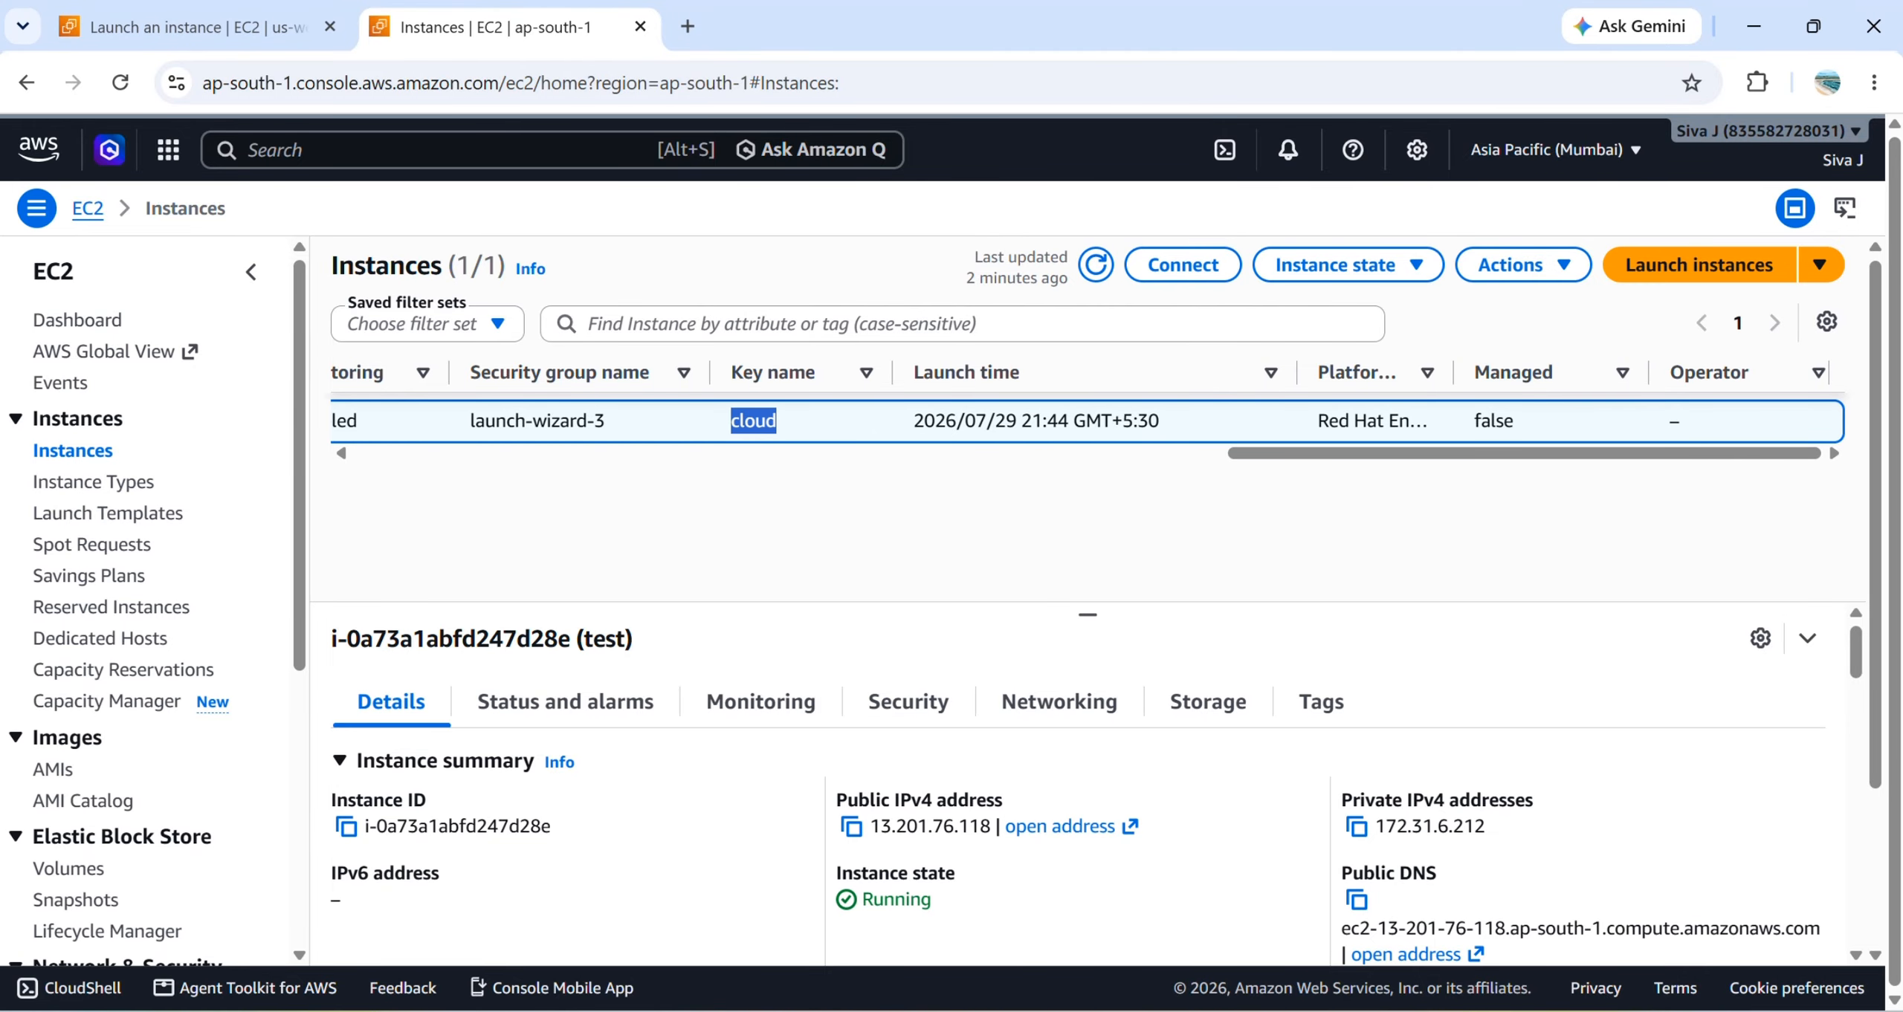
{"action": "left_click", "coordinate": [944, 985]}
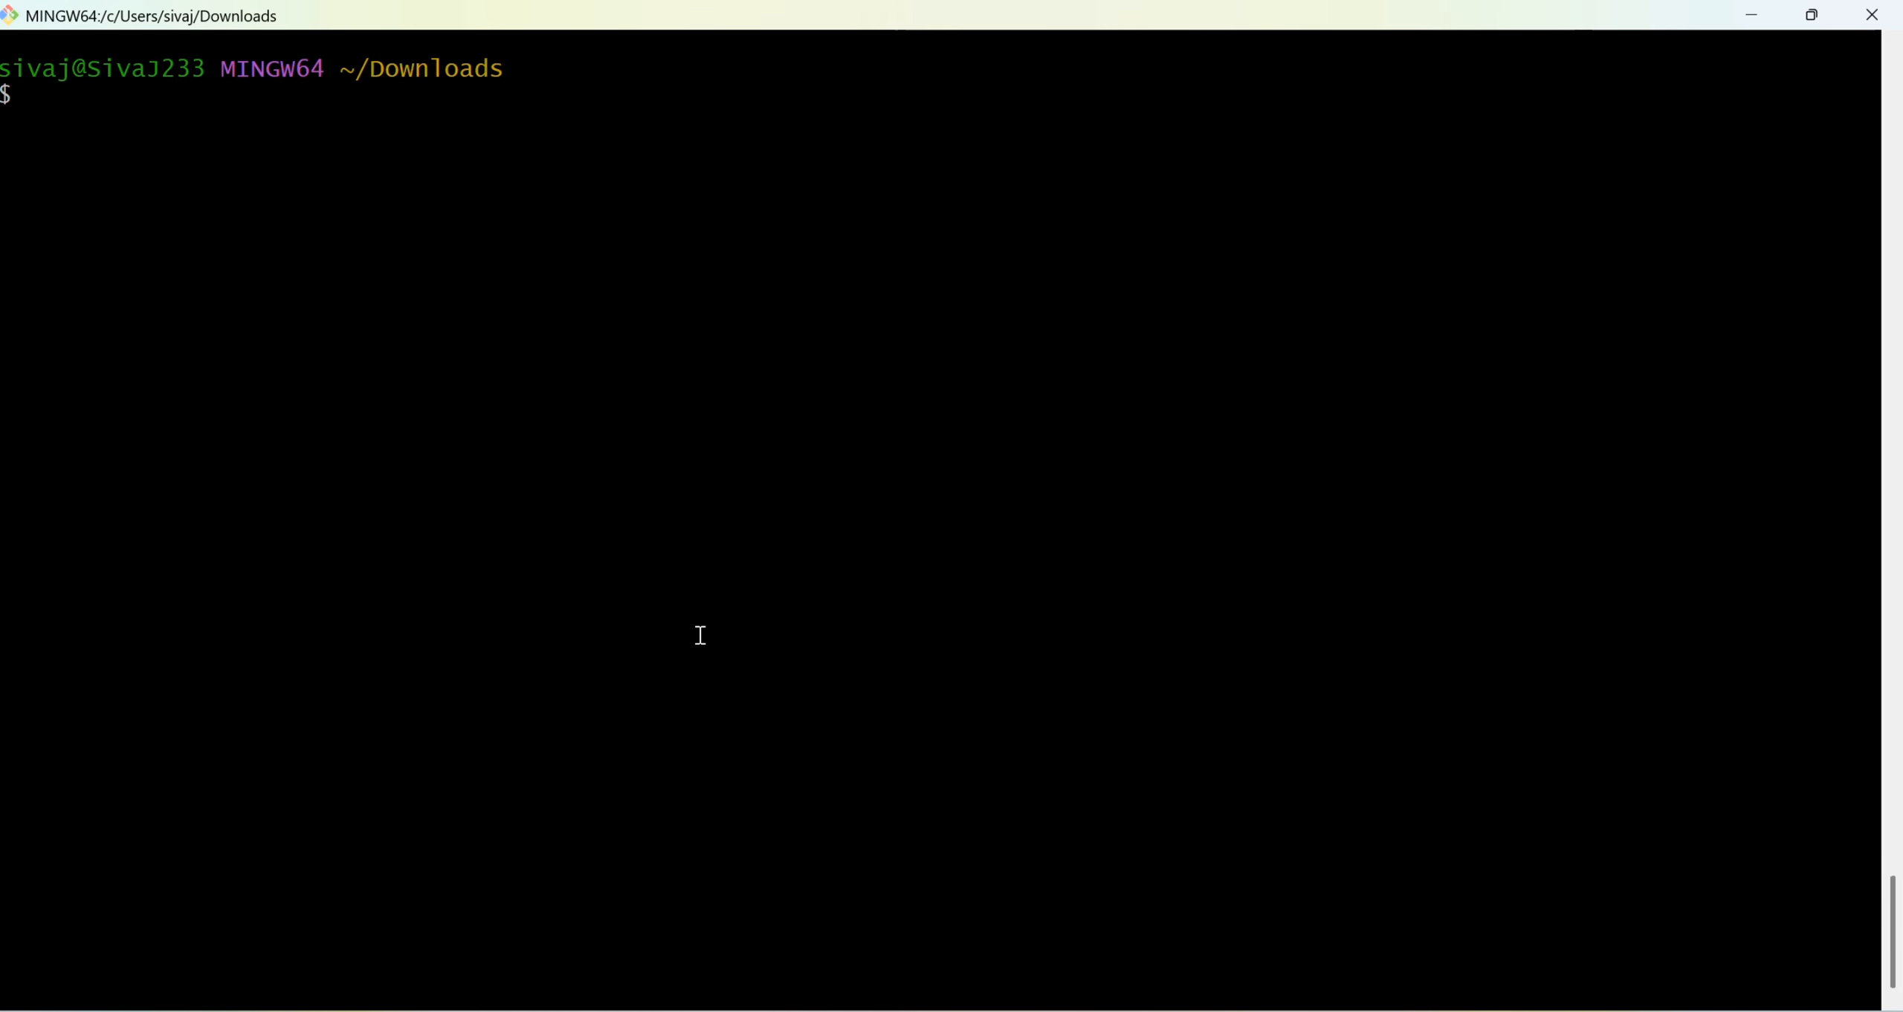
{"action": "key", "text": "alt+Tab"}
{"action": "key", "text": "alt+Tab"}
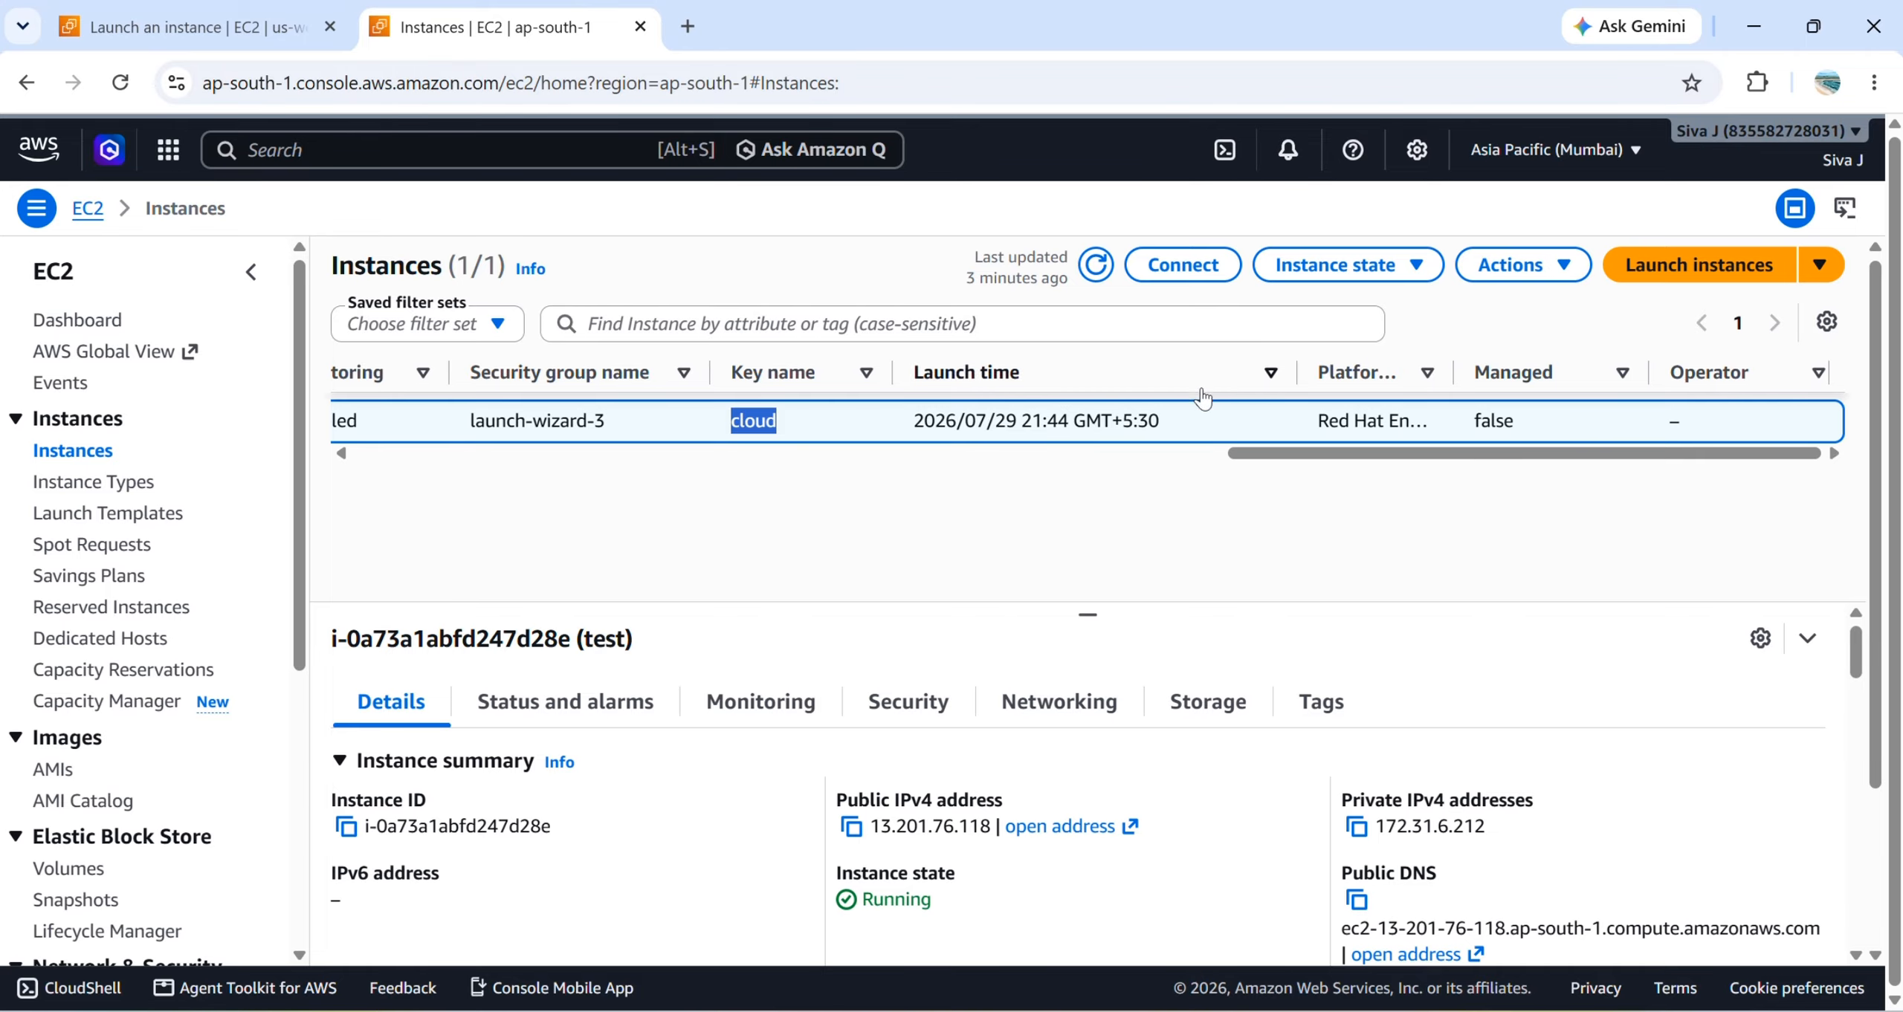
- Open the SSH client connection instructions for the test instance and copy the example SSH command
{"action": "left_click", "coordinate": [1183, 266]}
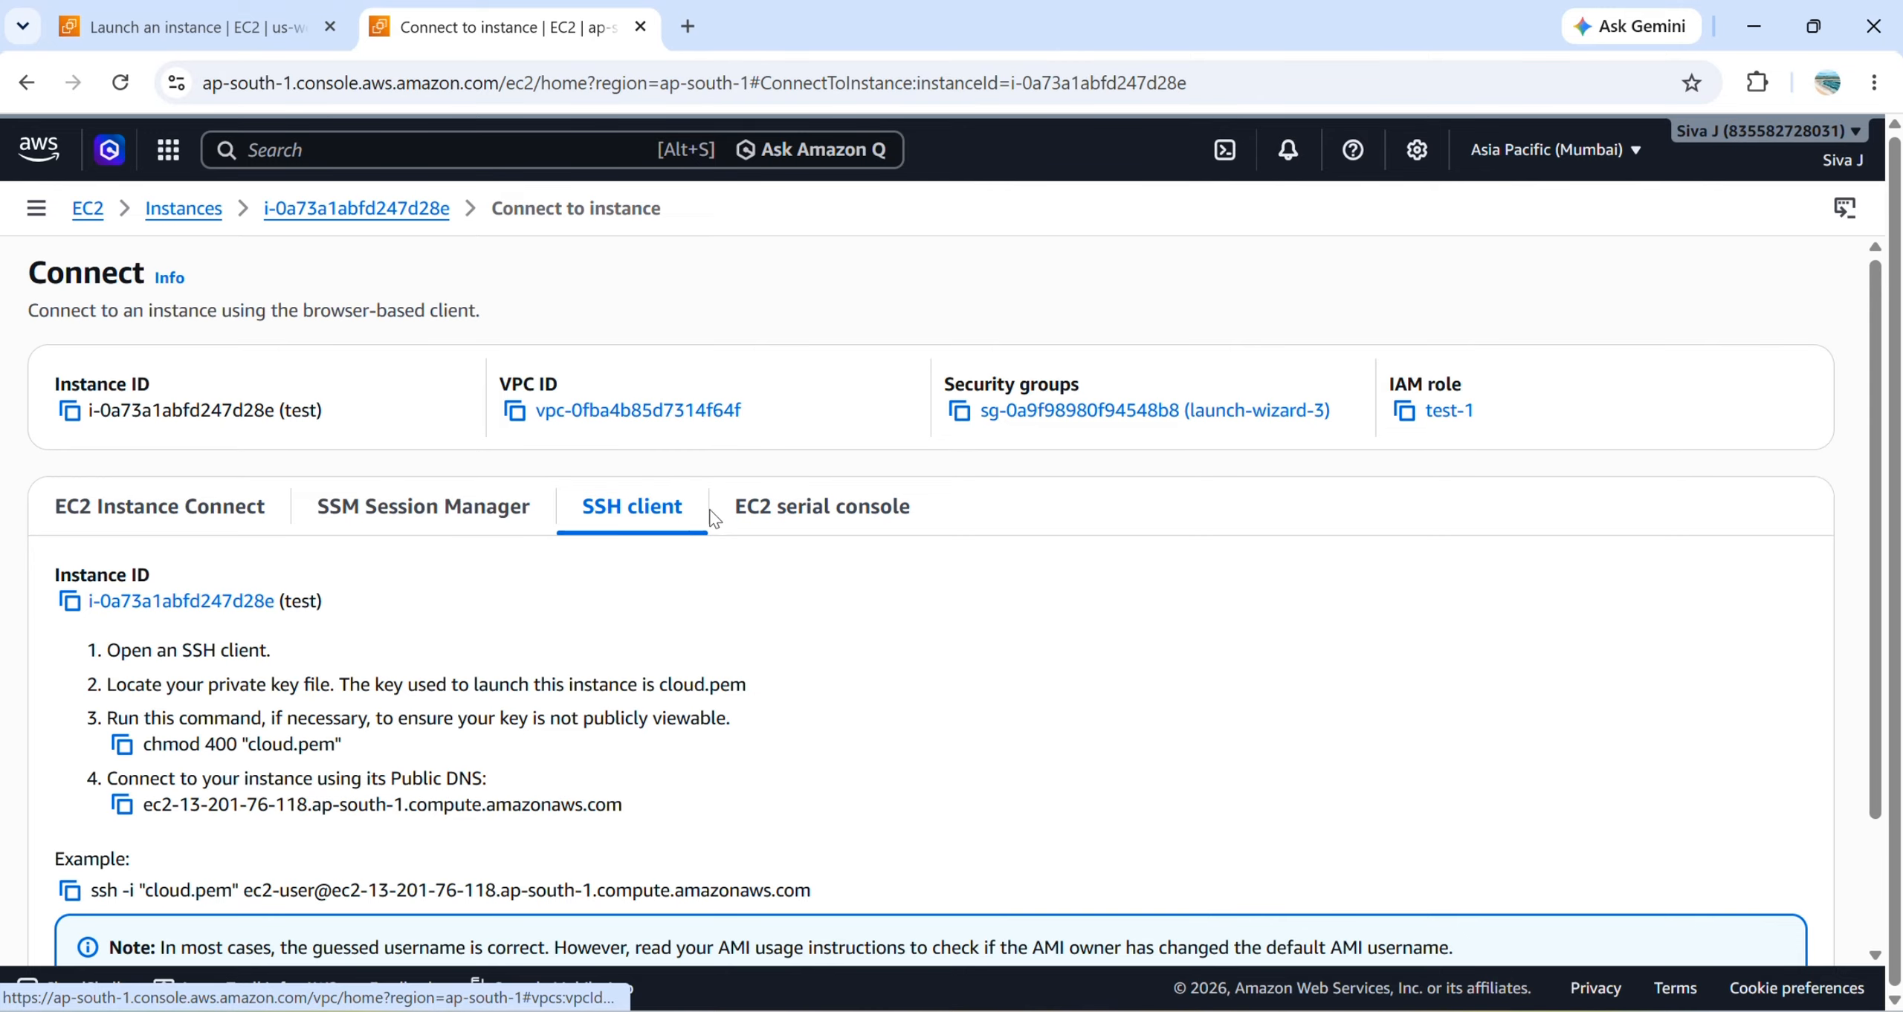
{"action": "scroll", "coordinate": [773, 572], "scroll_direction": "down", "scroll_amount": 2}
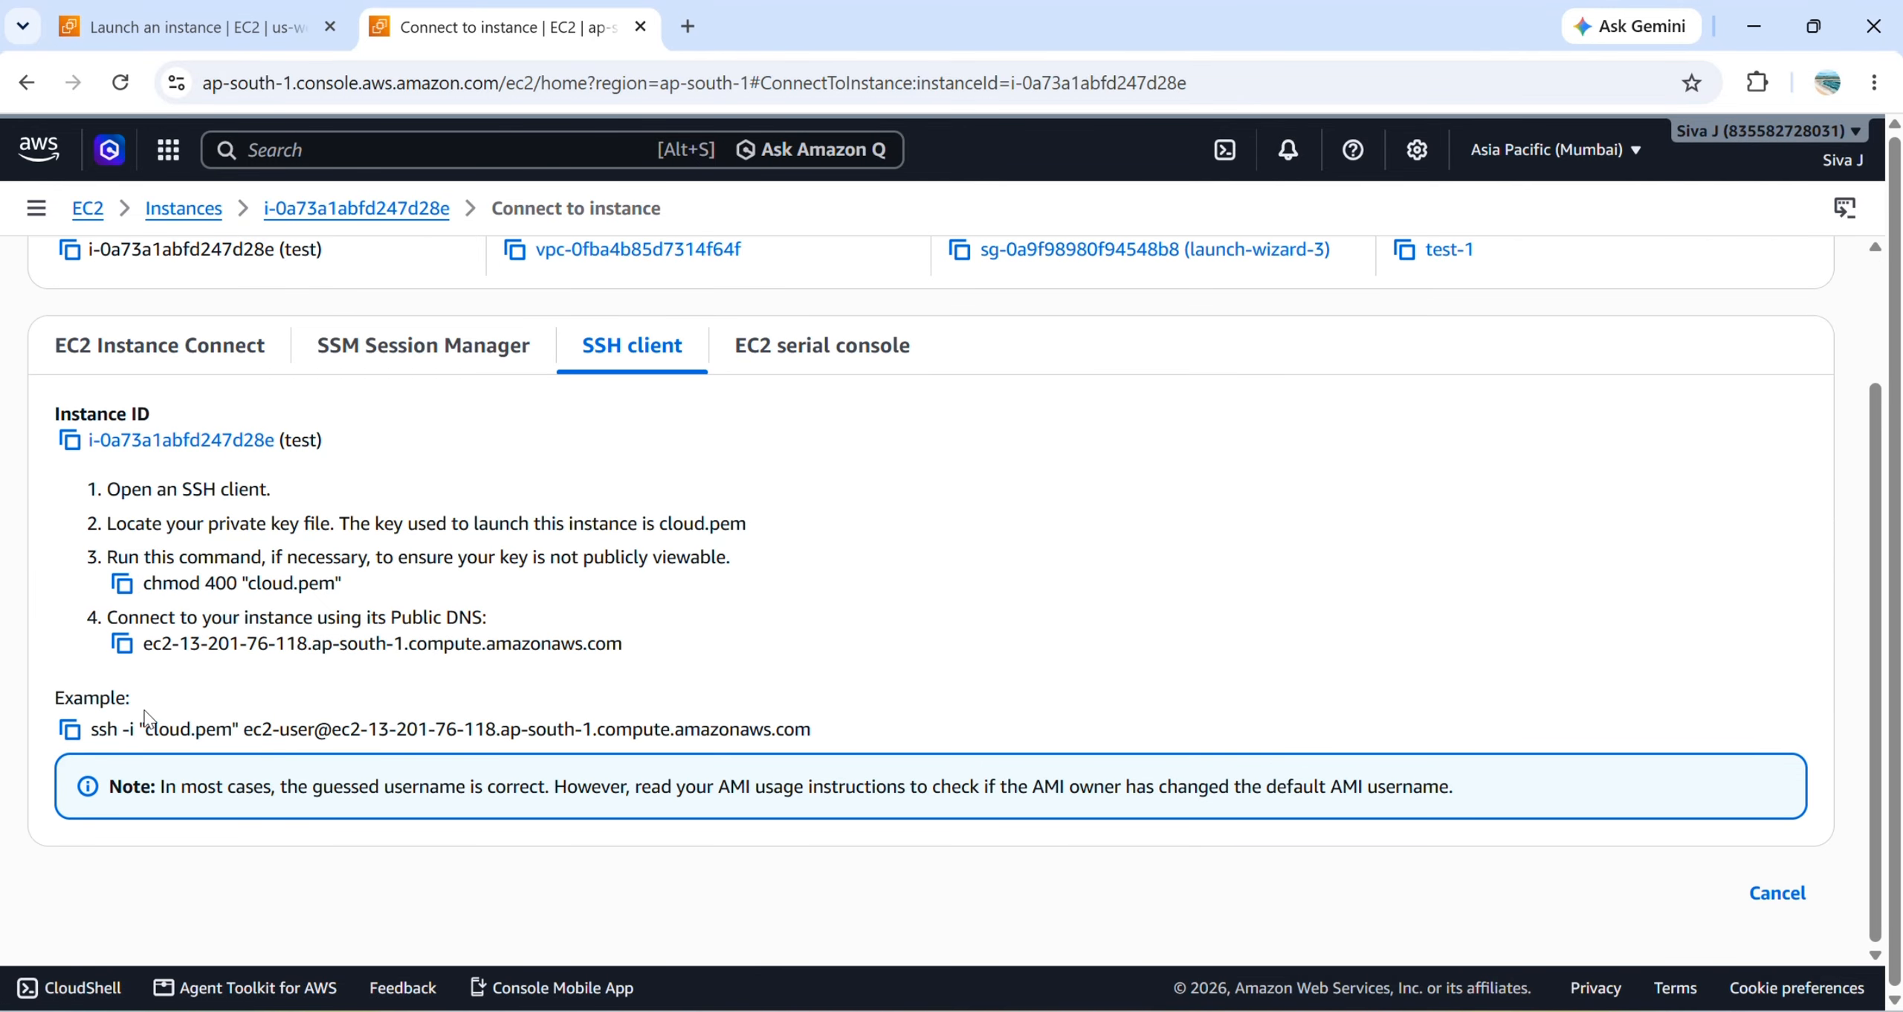
{"action": "left_click", "coordinate": [69, 730]}
- Switch to the Git Bash terminal, run the copied SSH command with cloud.pem, and accept the host authenticity prompt with yes
{"action": "key", "text": "alt+Tab"}
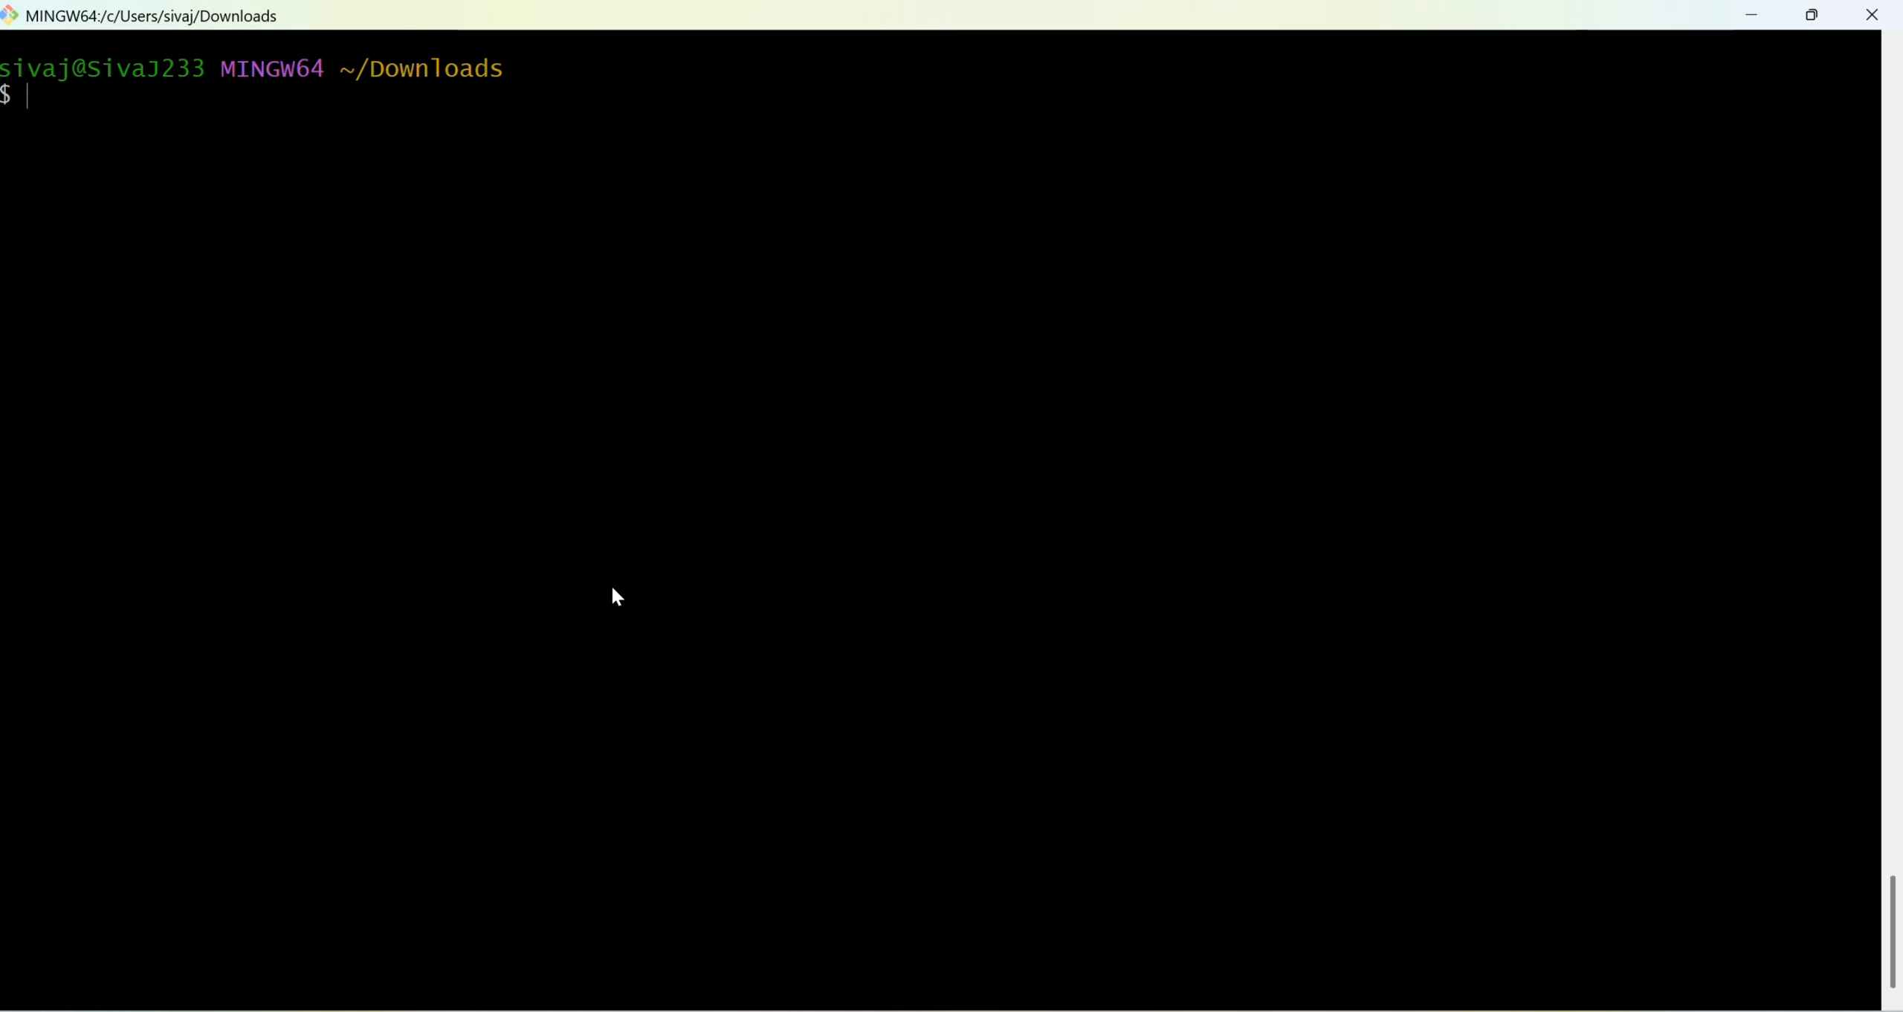
{"action": "key", "text": "shift+Insert"}
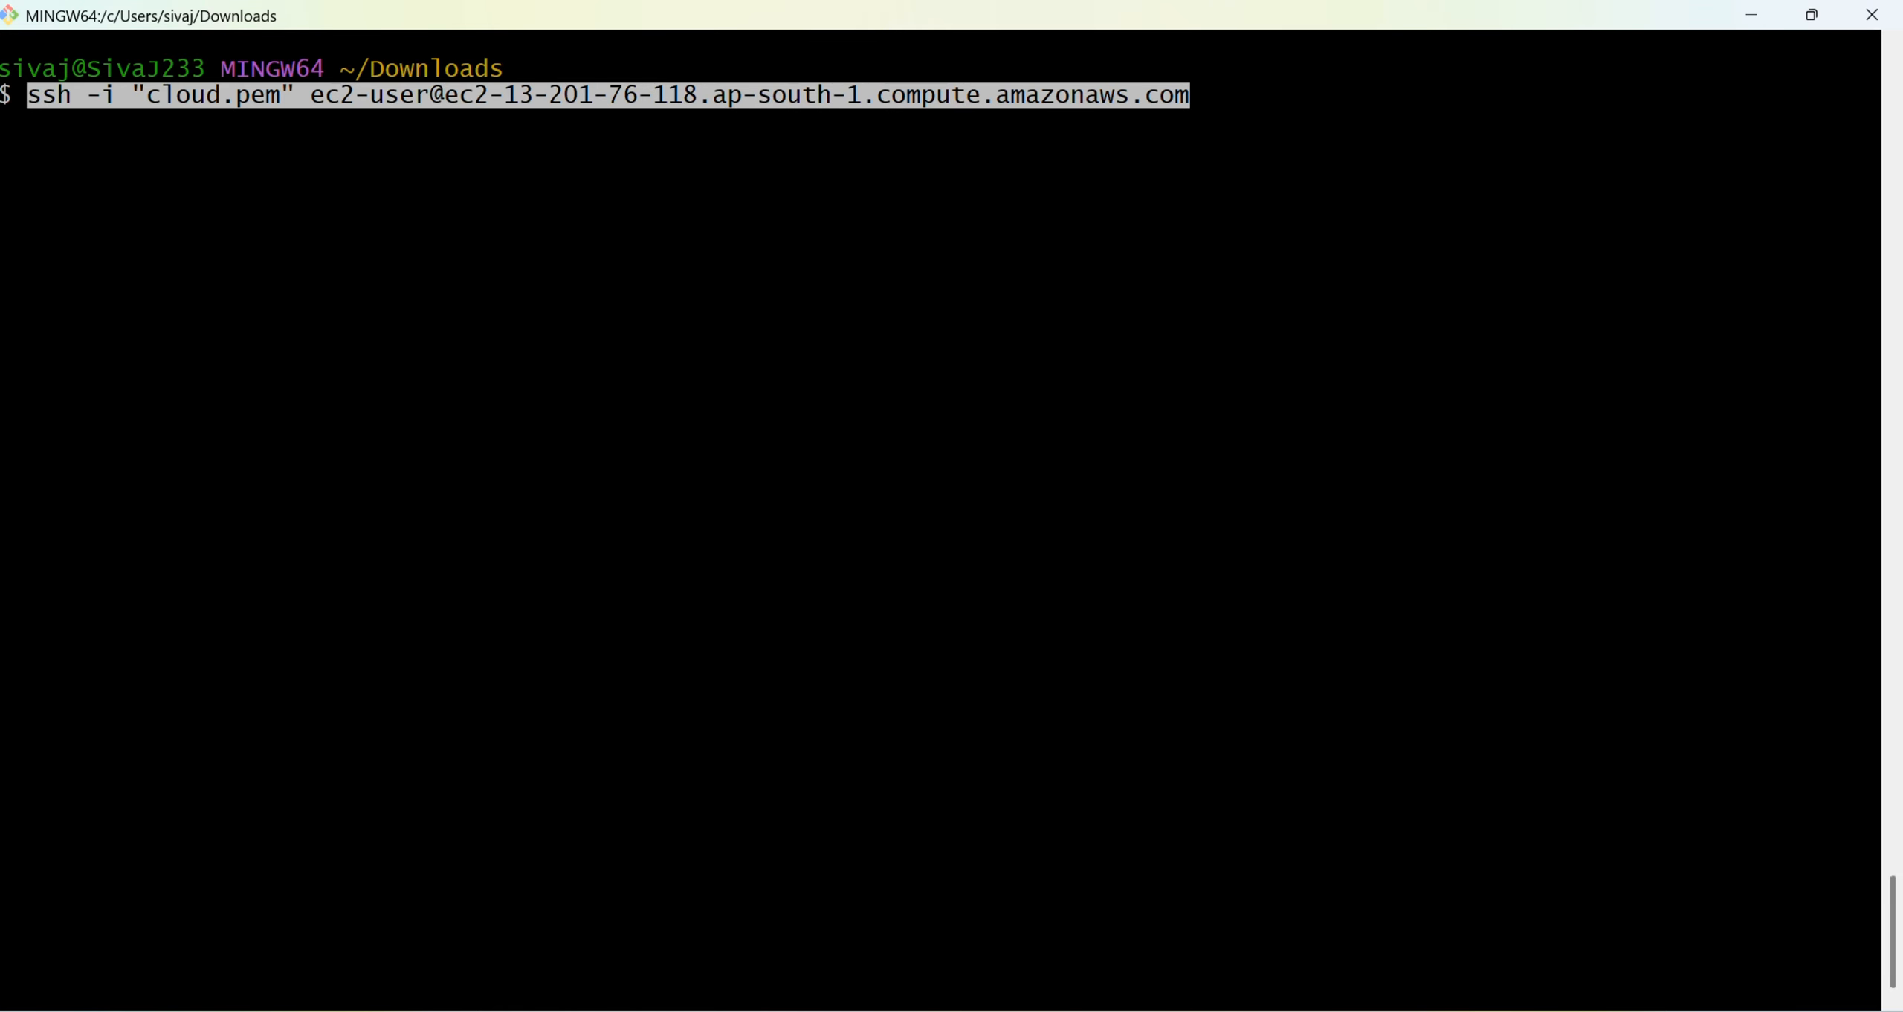
{"action": "key", "text": "Return"}
{"action": "type", "text": "yes"}
{"action": "key", "text": "Return"}
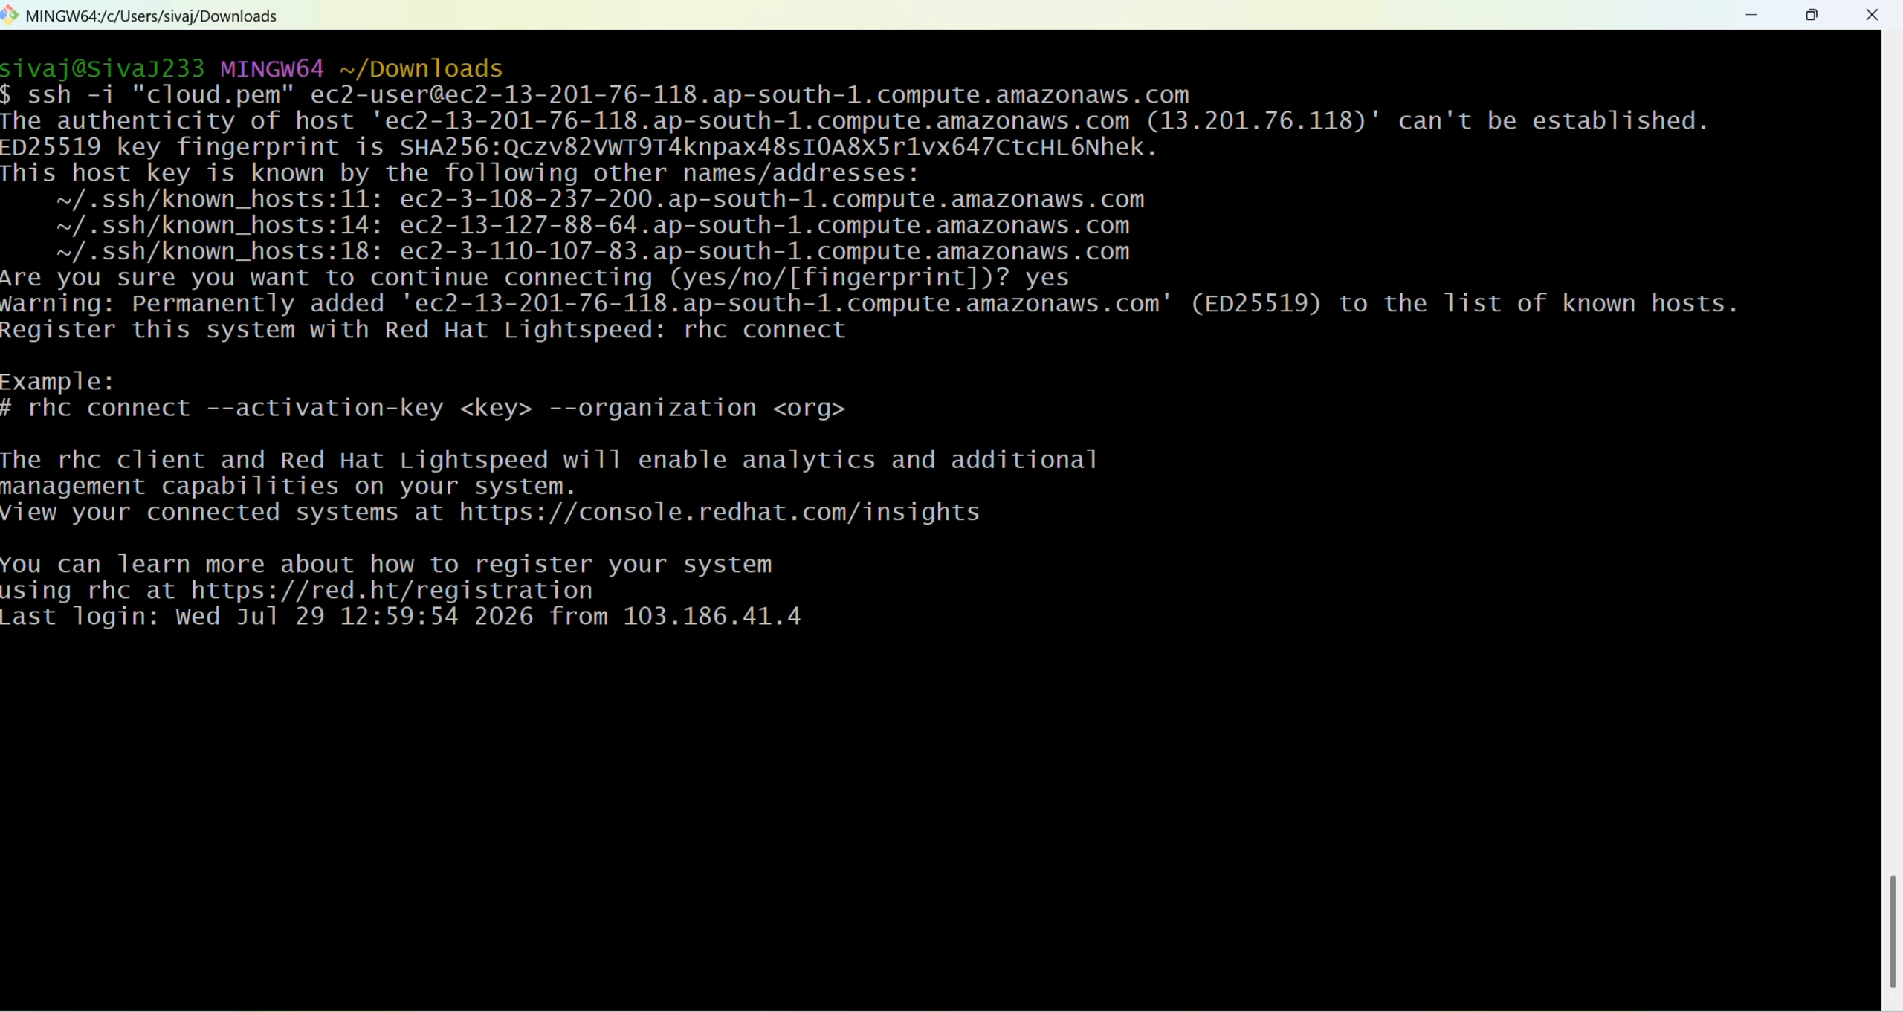
{"action": "key", "text": "Return"}
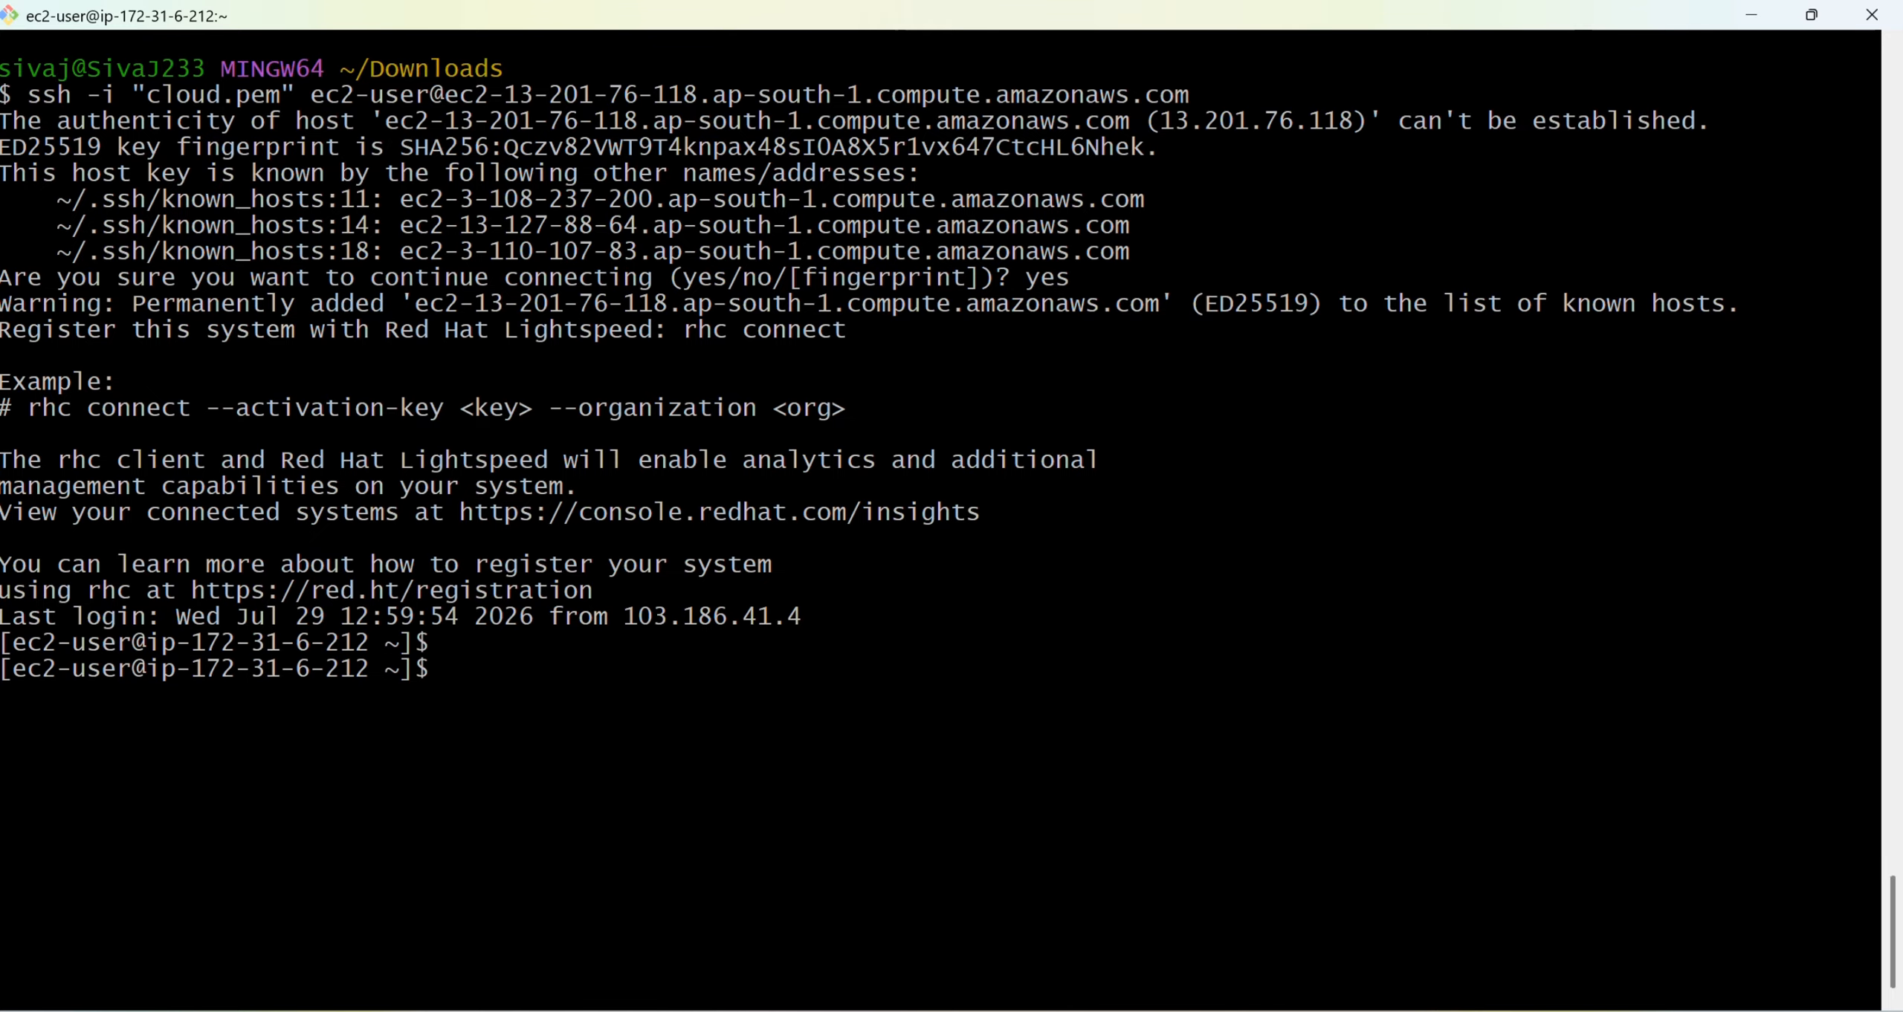
- Log out of the EC2 instance and clear the terminal screen
{"action": "key", "text": "ctrl+l"}
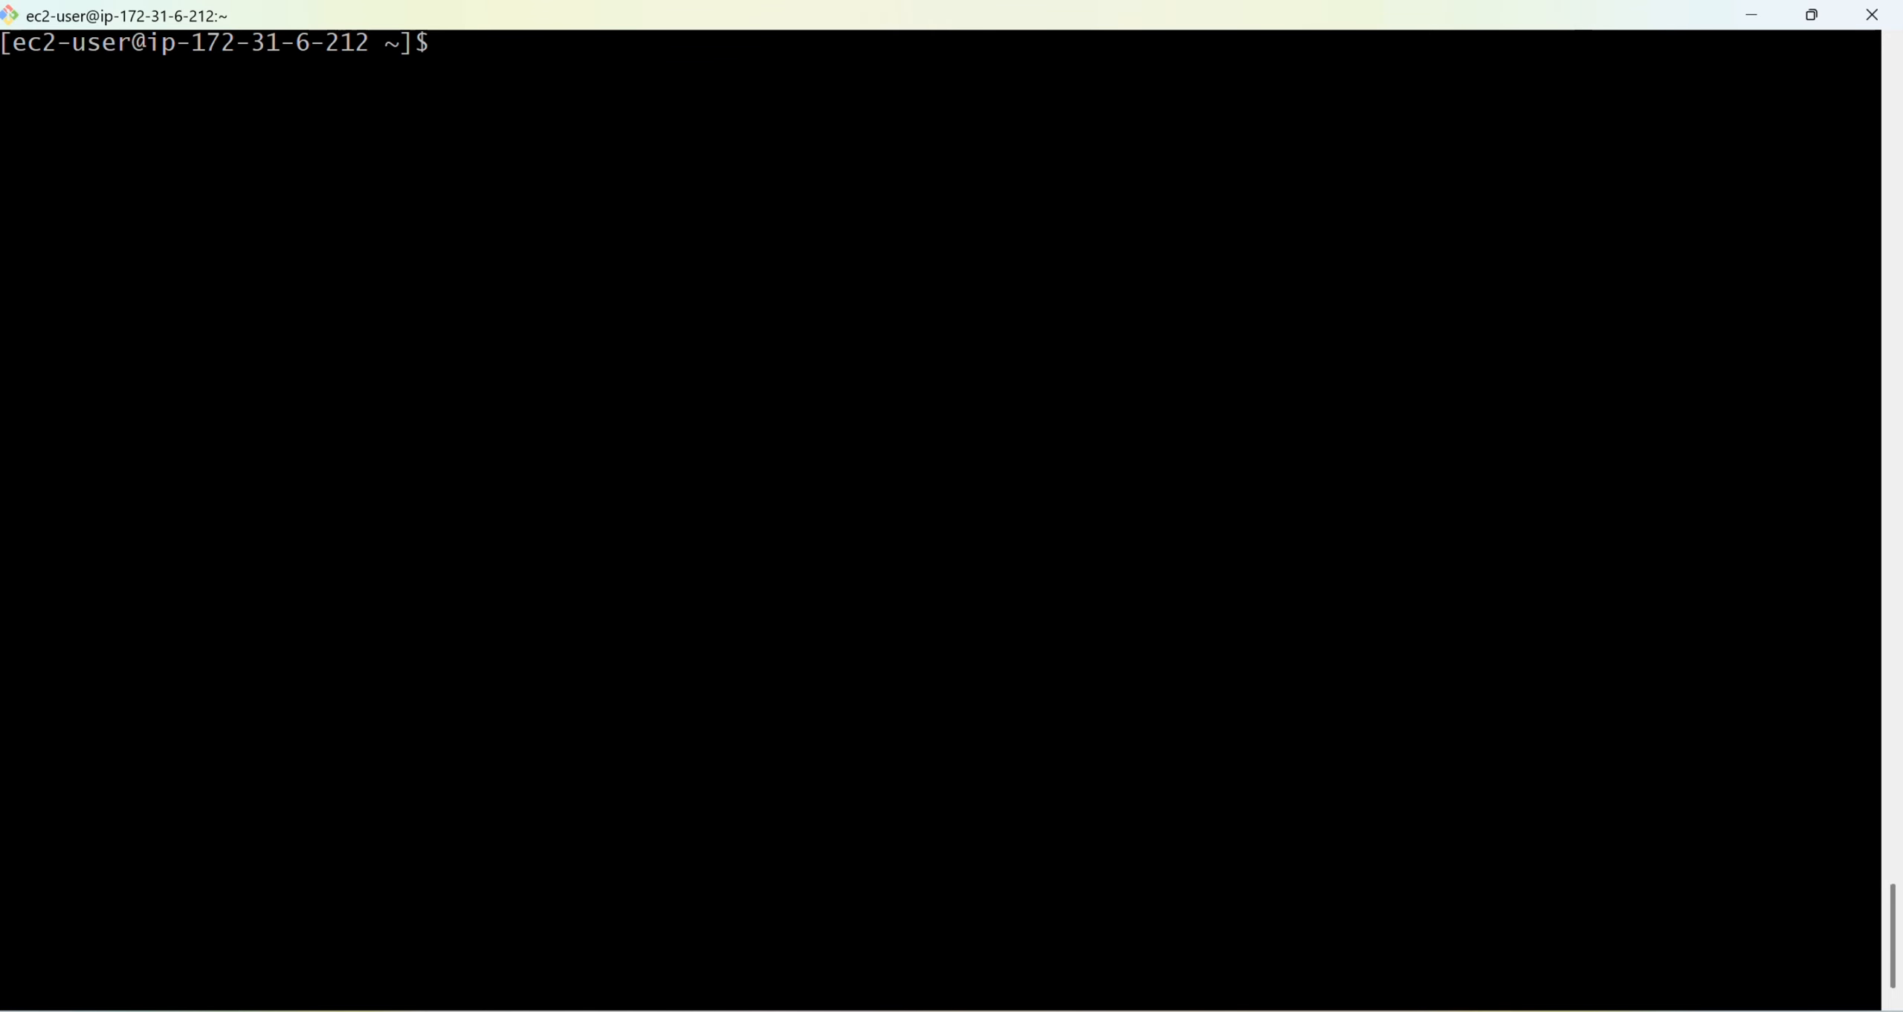
{"action": "key", "text": "ctrl+d"}
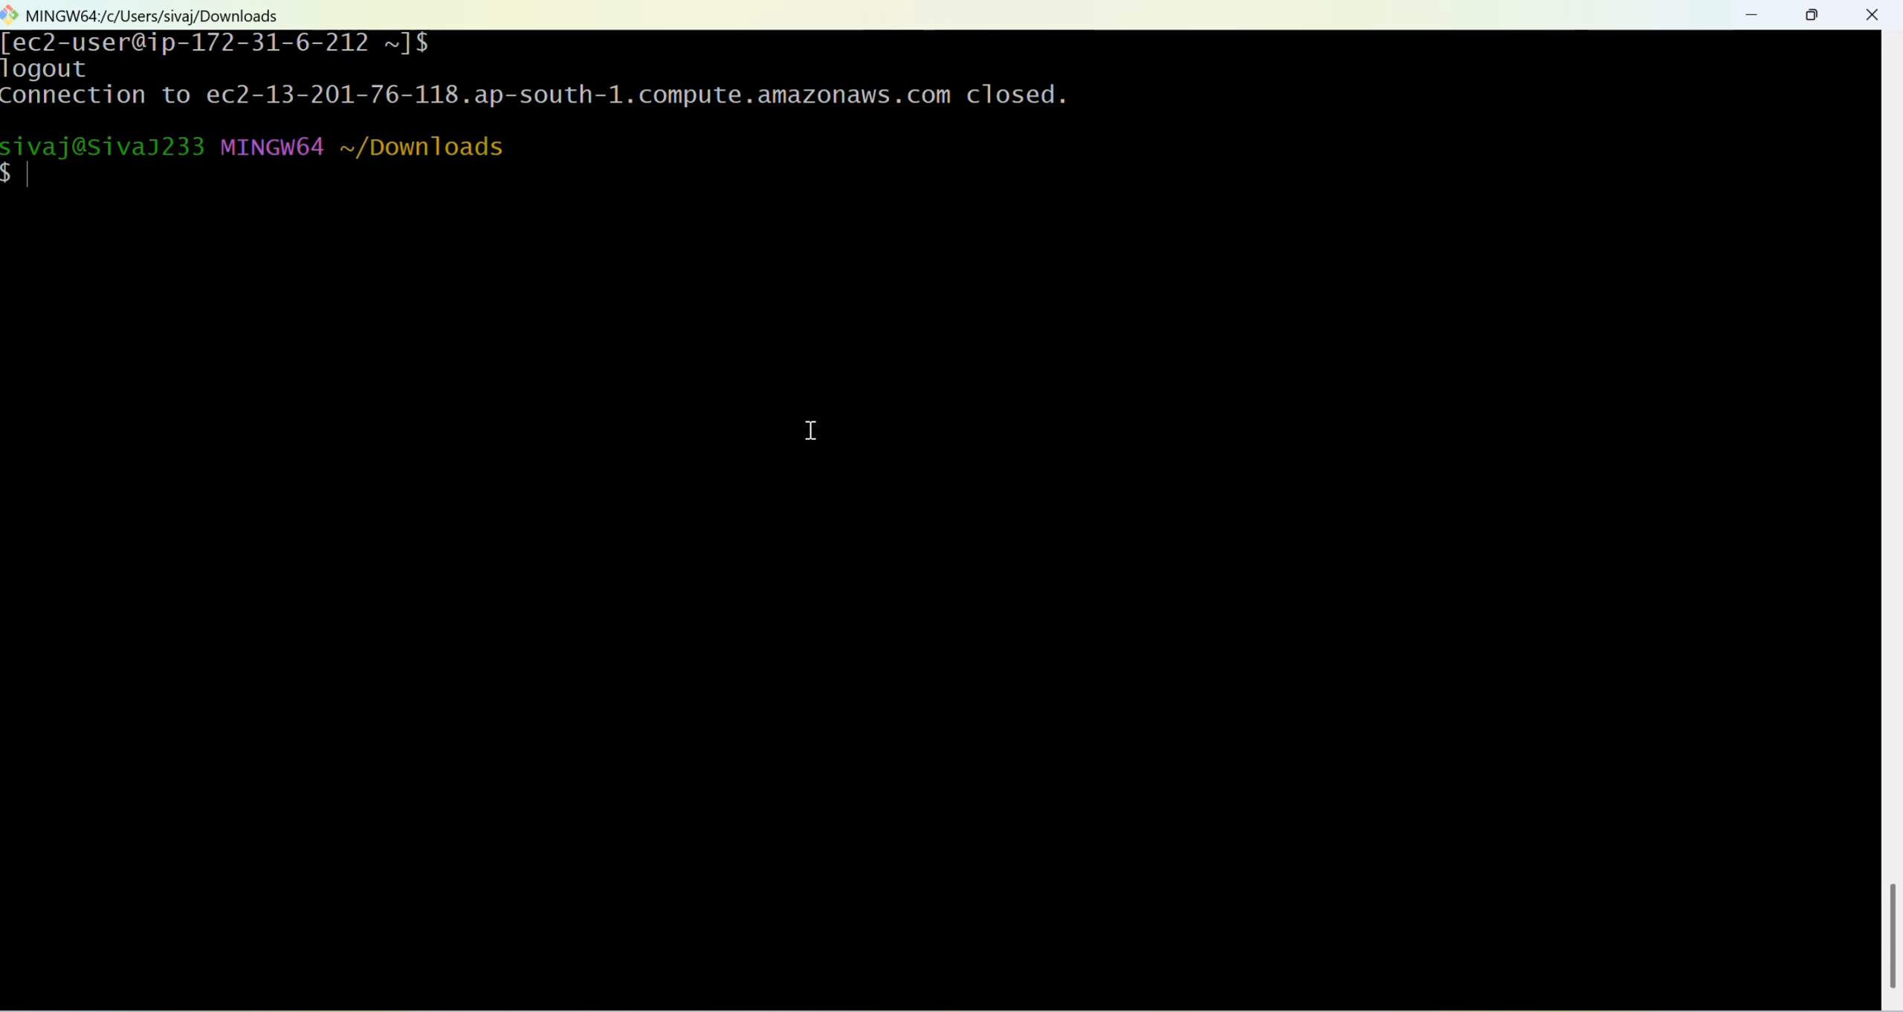
{"action": "key", "text": "ctrl+l"}
- Switch to File Explorer and delete cloud.pem from the Downloads folder
{"action": "key", "text": "alt+Tab"}
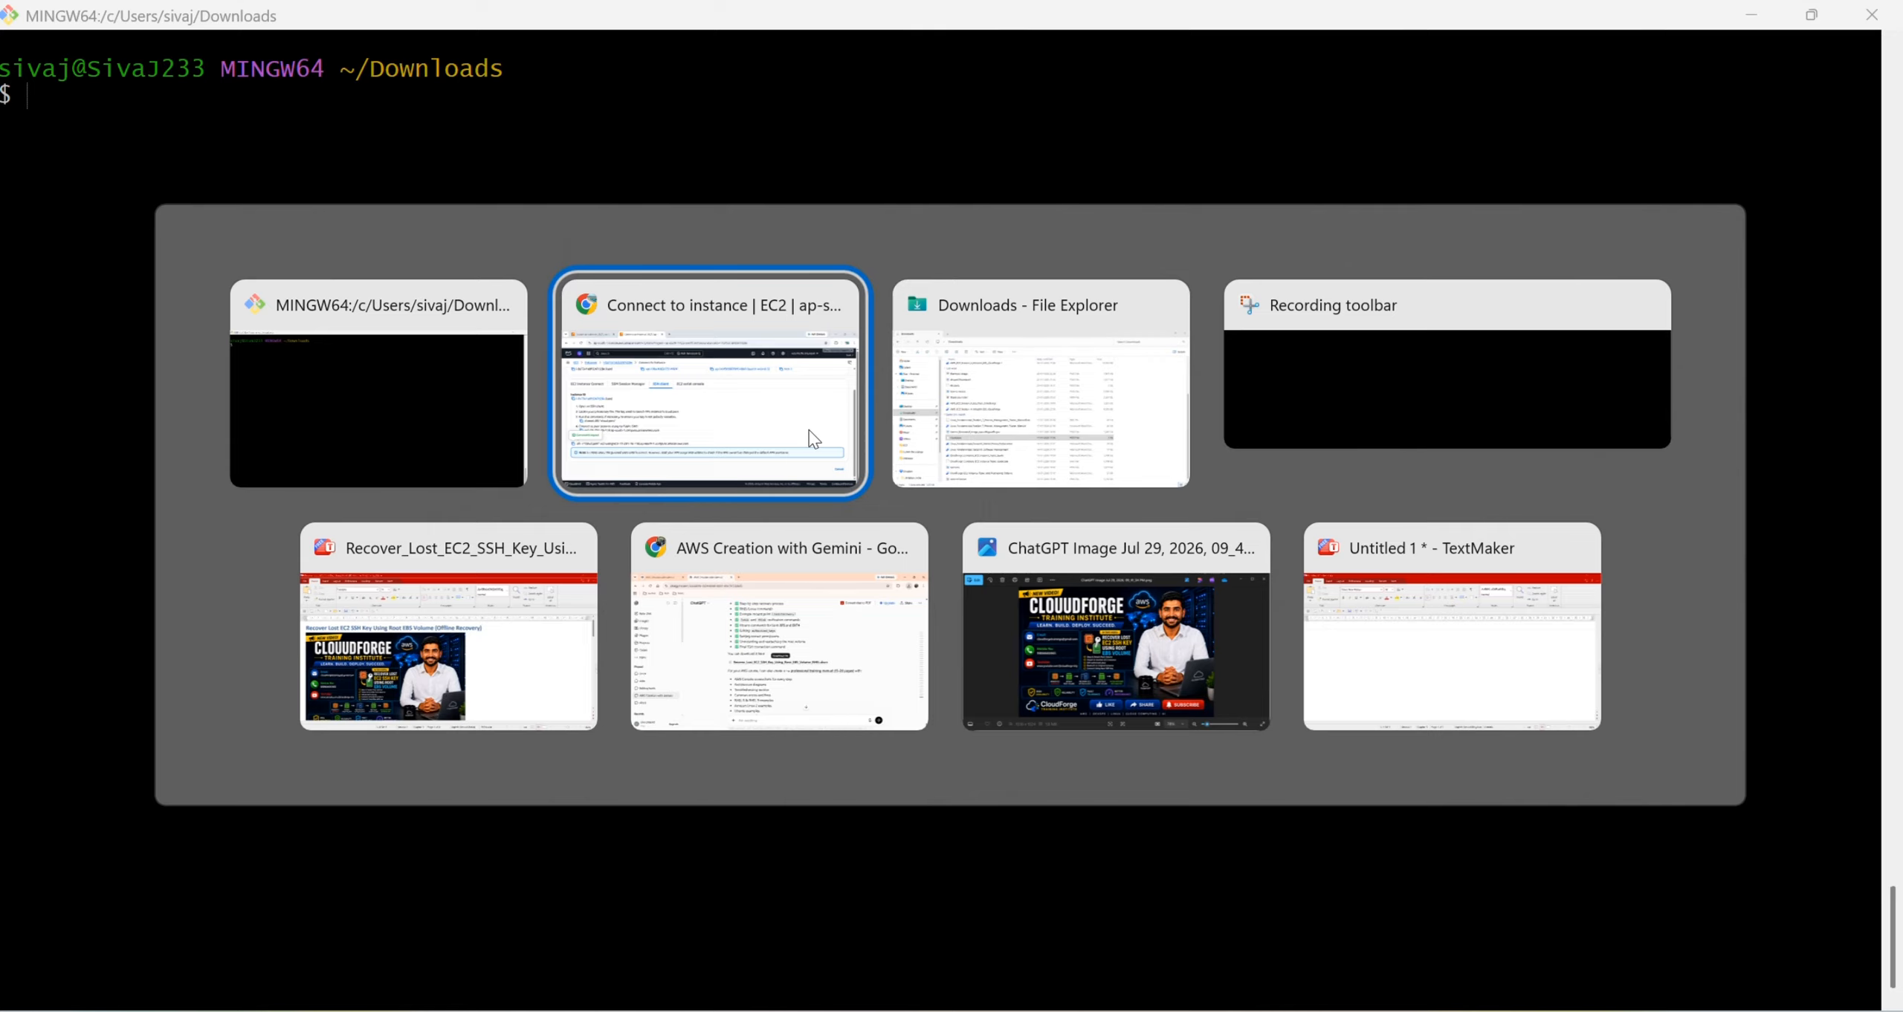
{"action": "key", "text": "alt+Tab"}
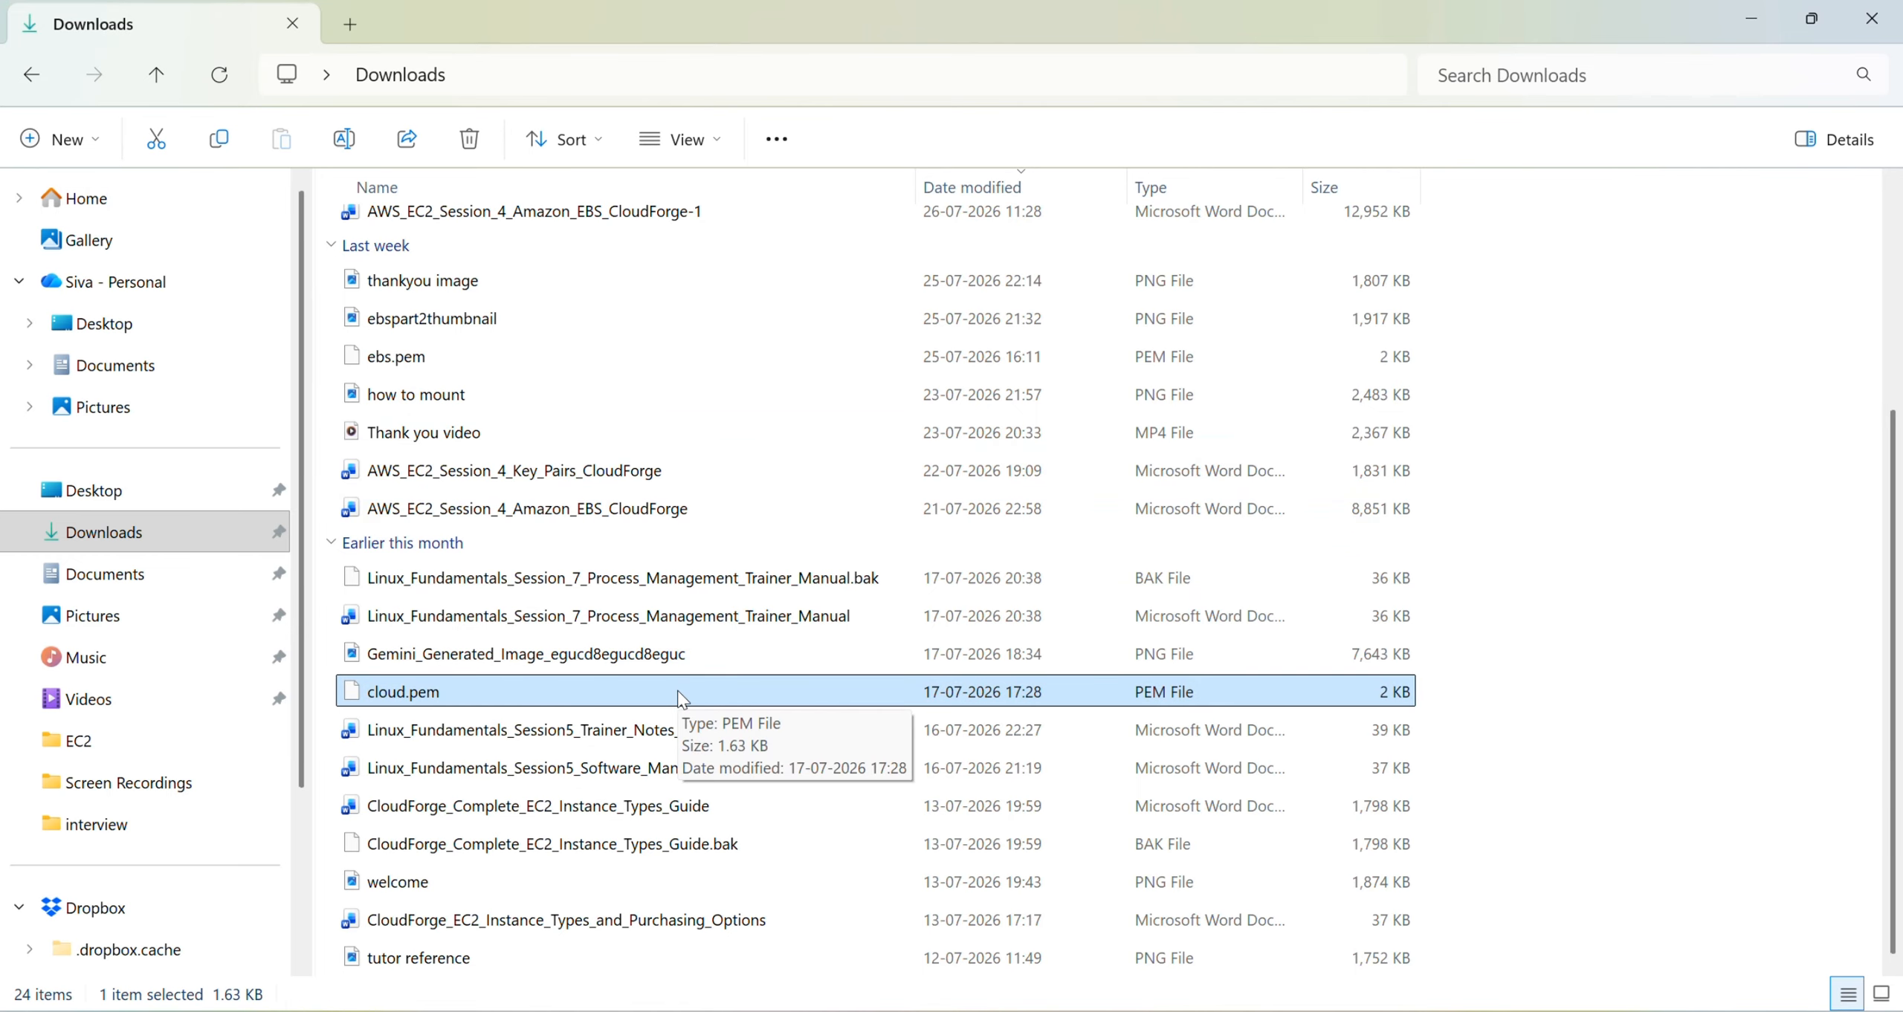
{"action": "key", "text": "Delete"}
{"action": "key", "text": "alt+Tab"}
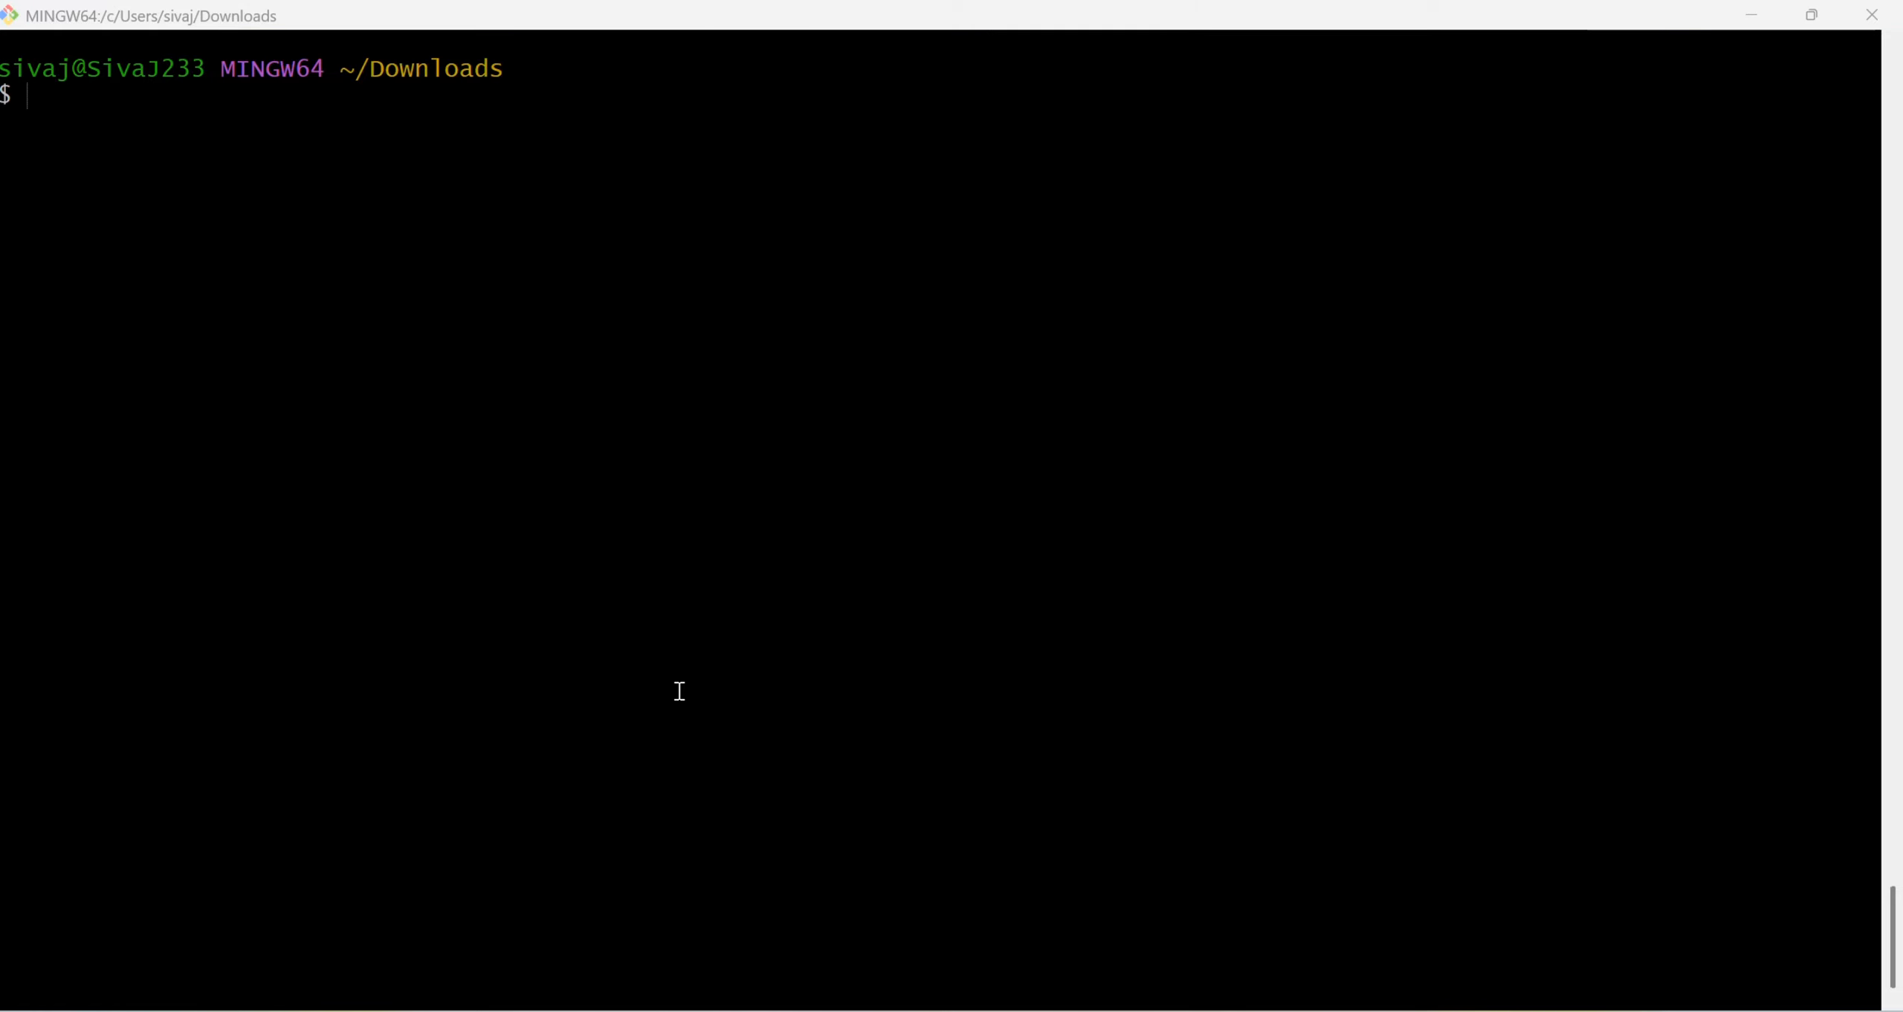
- Try to connect to the test instance from Git Bash again with the same copied SSH command
{"action": "key", "text": "alt+Tab"}
{"action": "key", "text": "alt+Tab"}
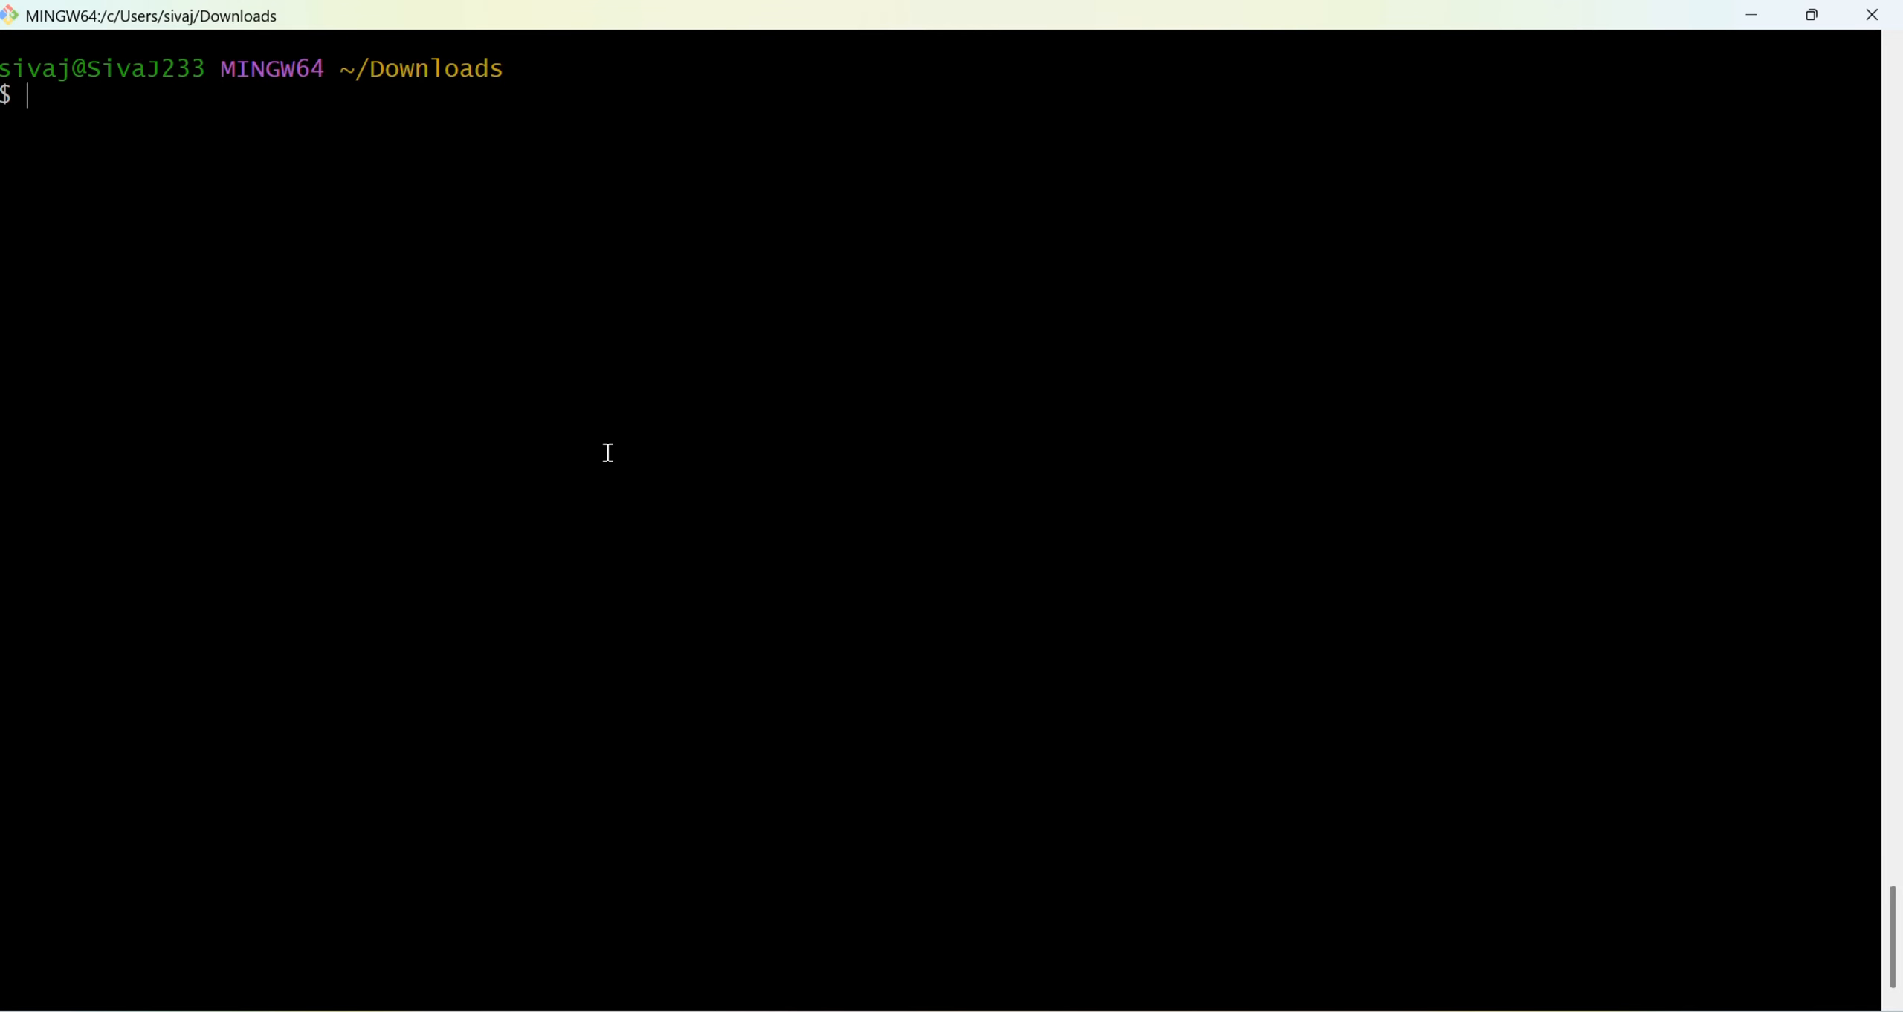
{"action": "key", "text": "alt+Tab"}
{"action": "key", "text": "alt+Tab"}
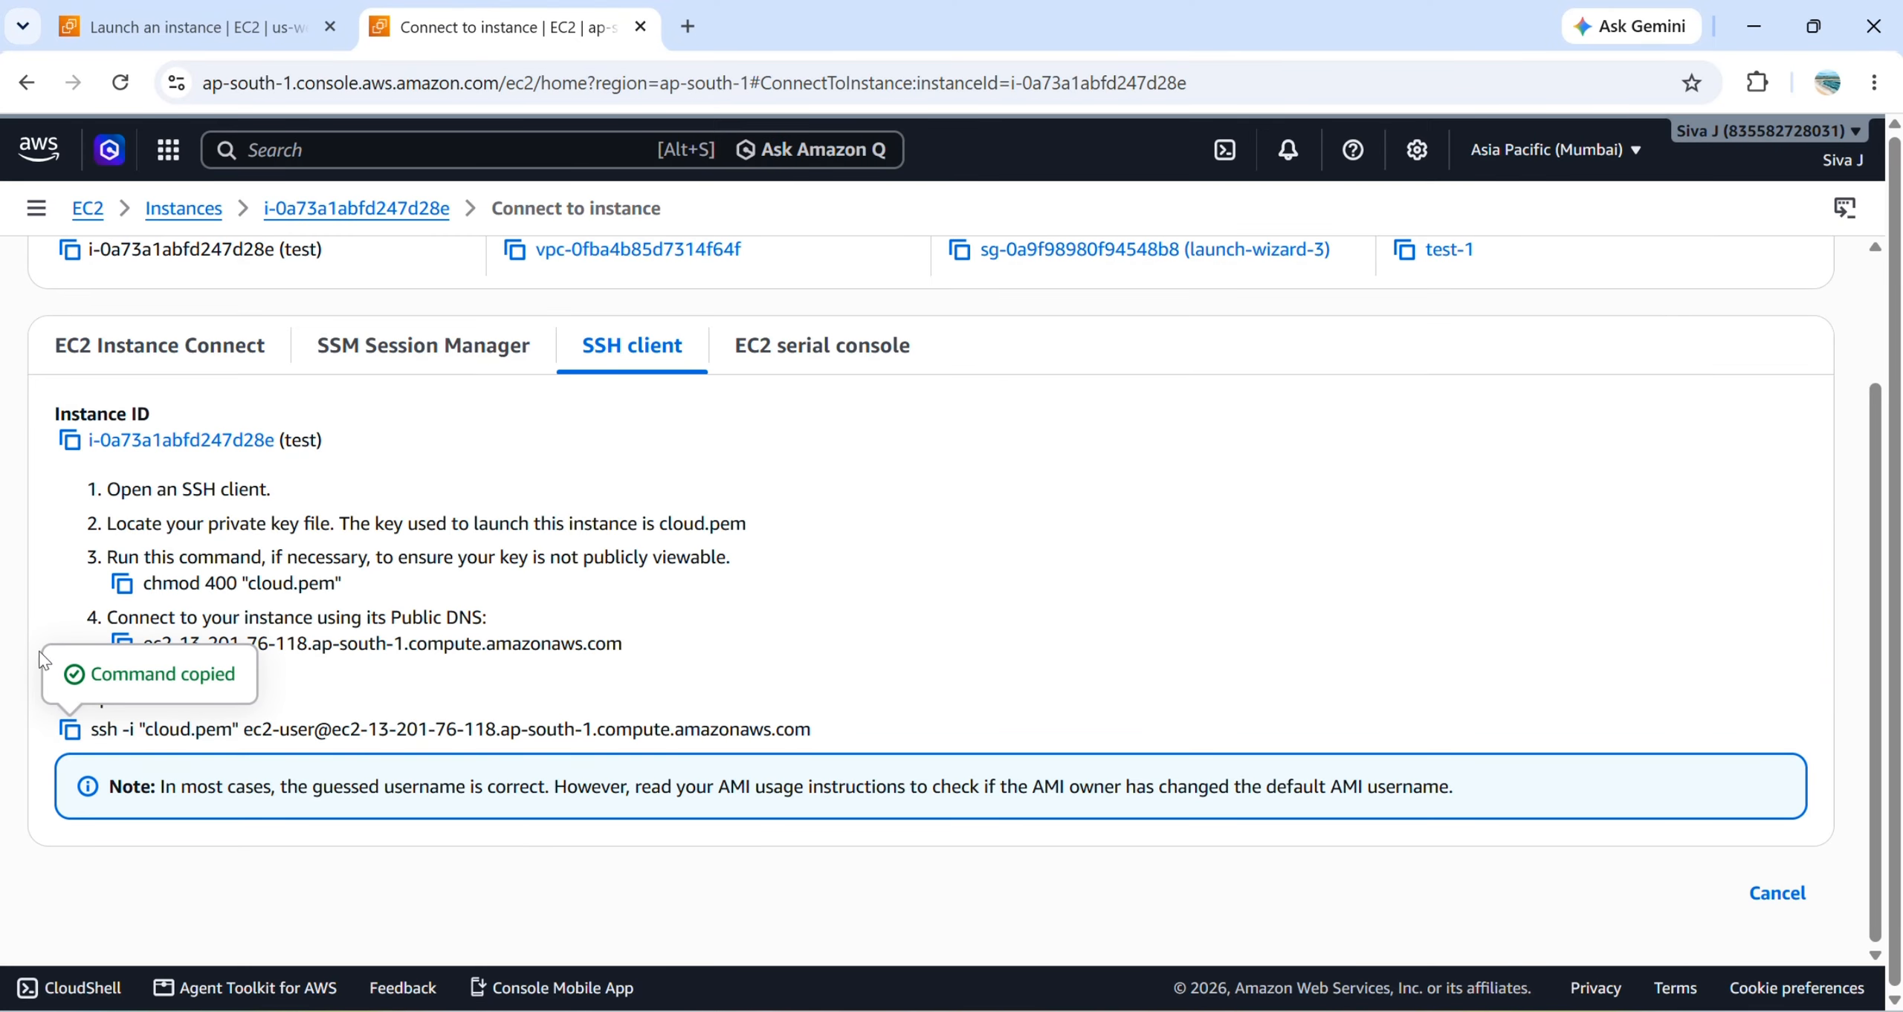
{"action": "key", "text": "alt+Tab"}
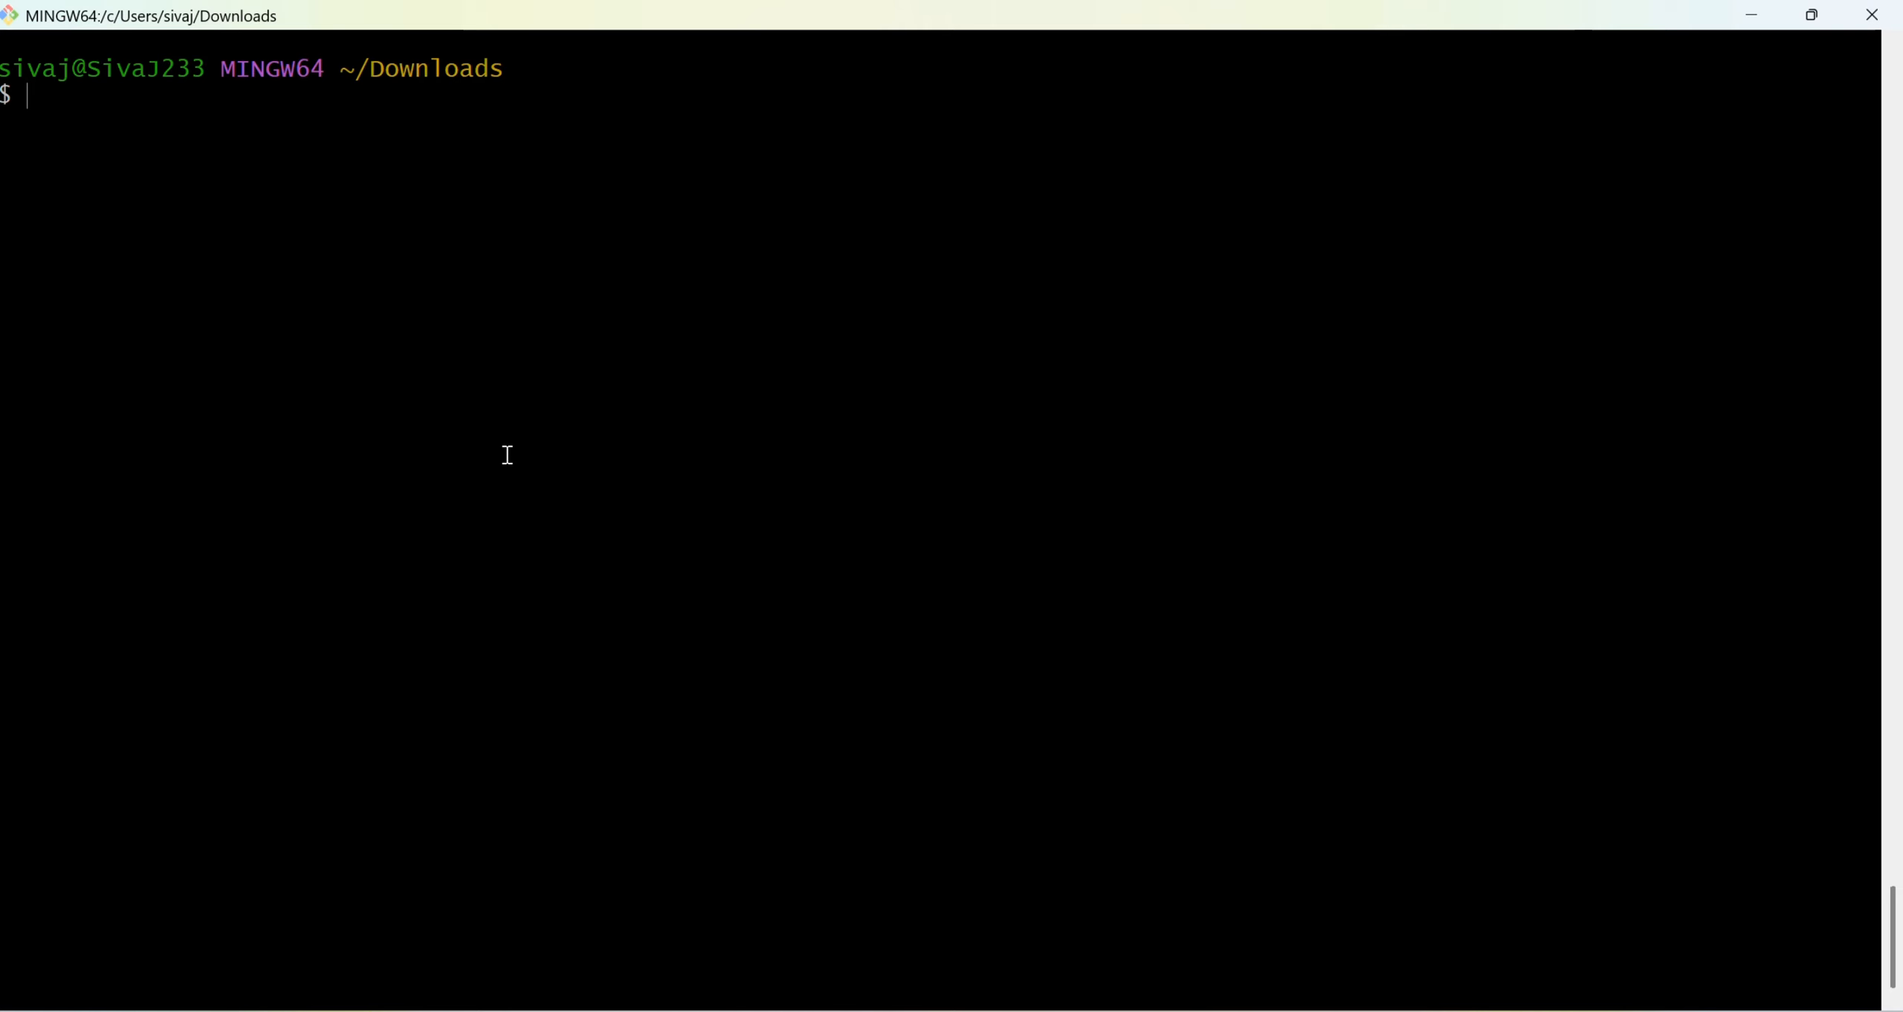
{"action": "key", "text": "shift+Insert"}
{"action": "key", "text": "Return"}
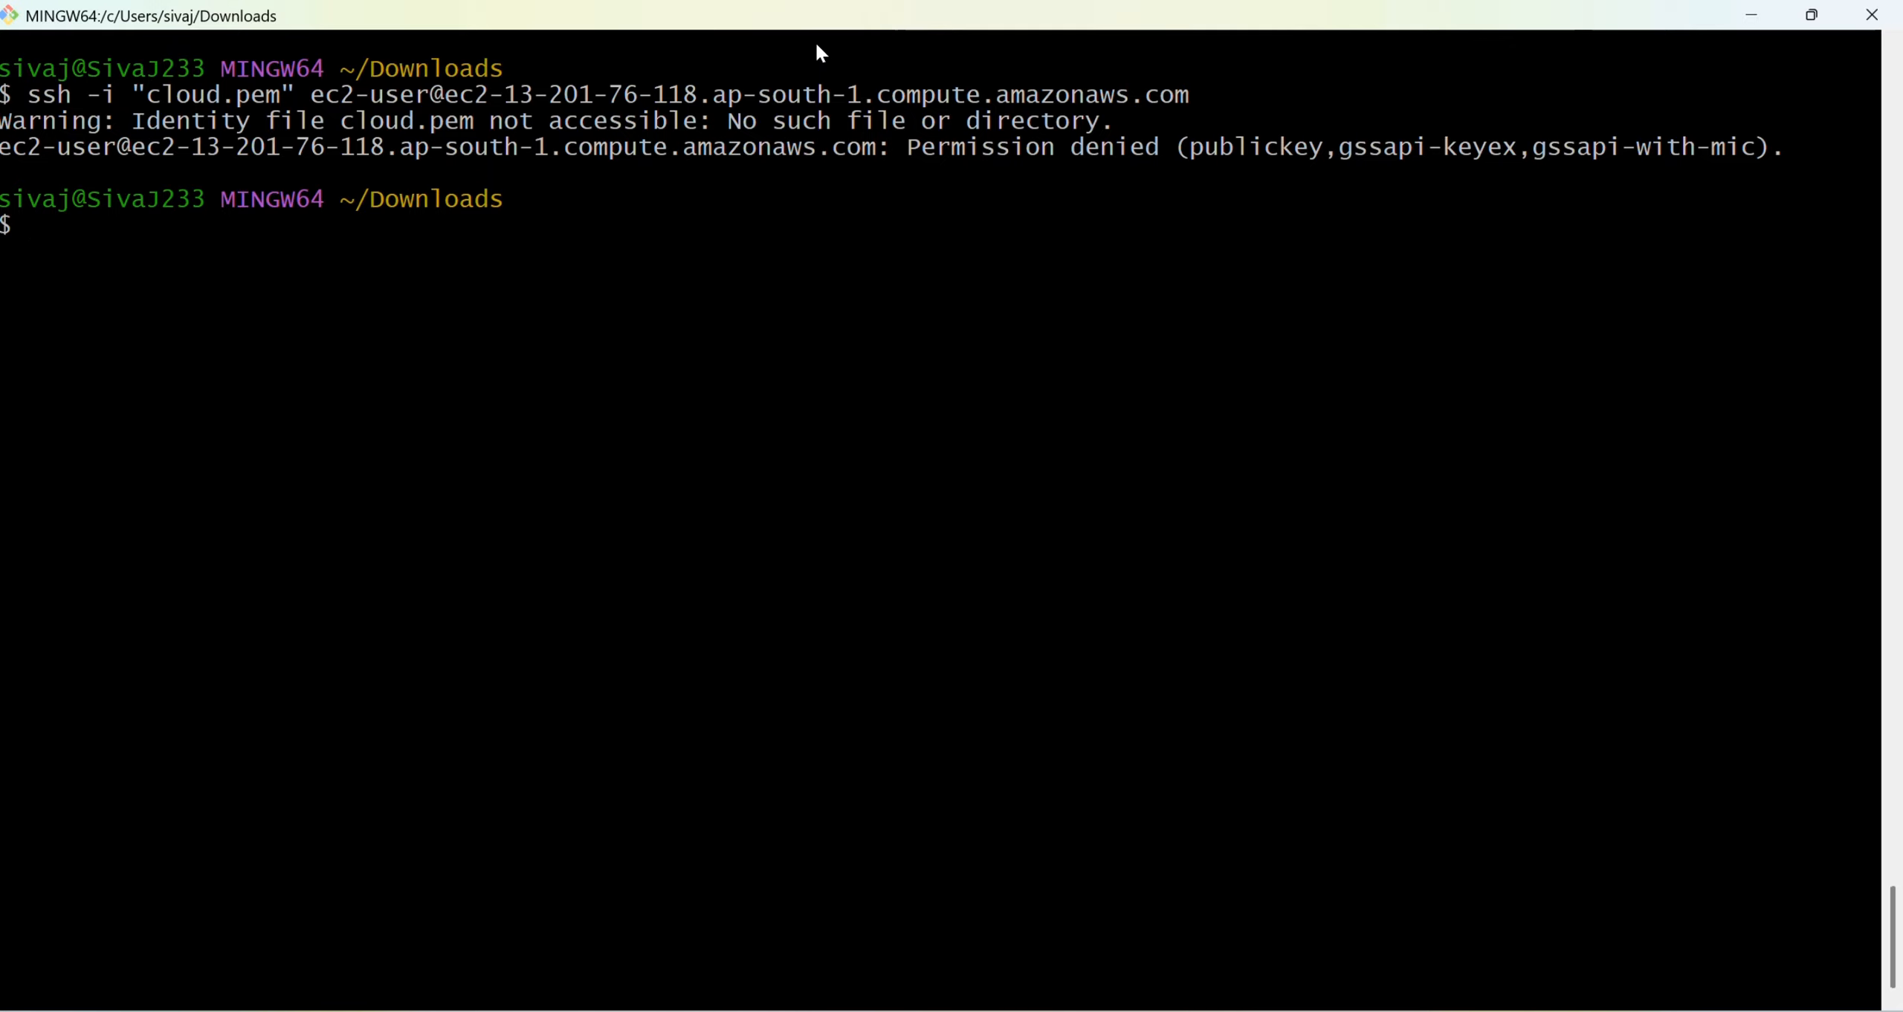
- Switch to the EC2 console in Chrome, stop the test instance, and dismiss the notification
{"action": "key", "text": "alt+Tab"}
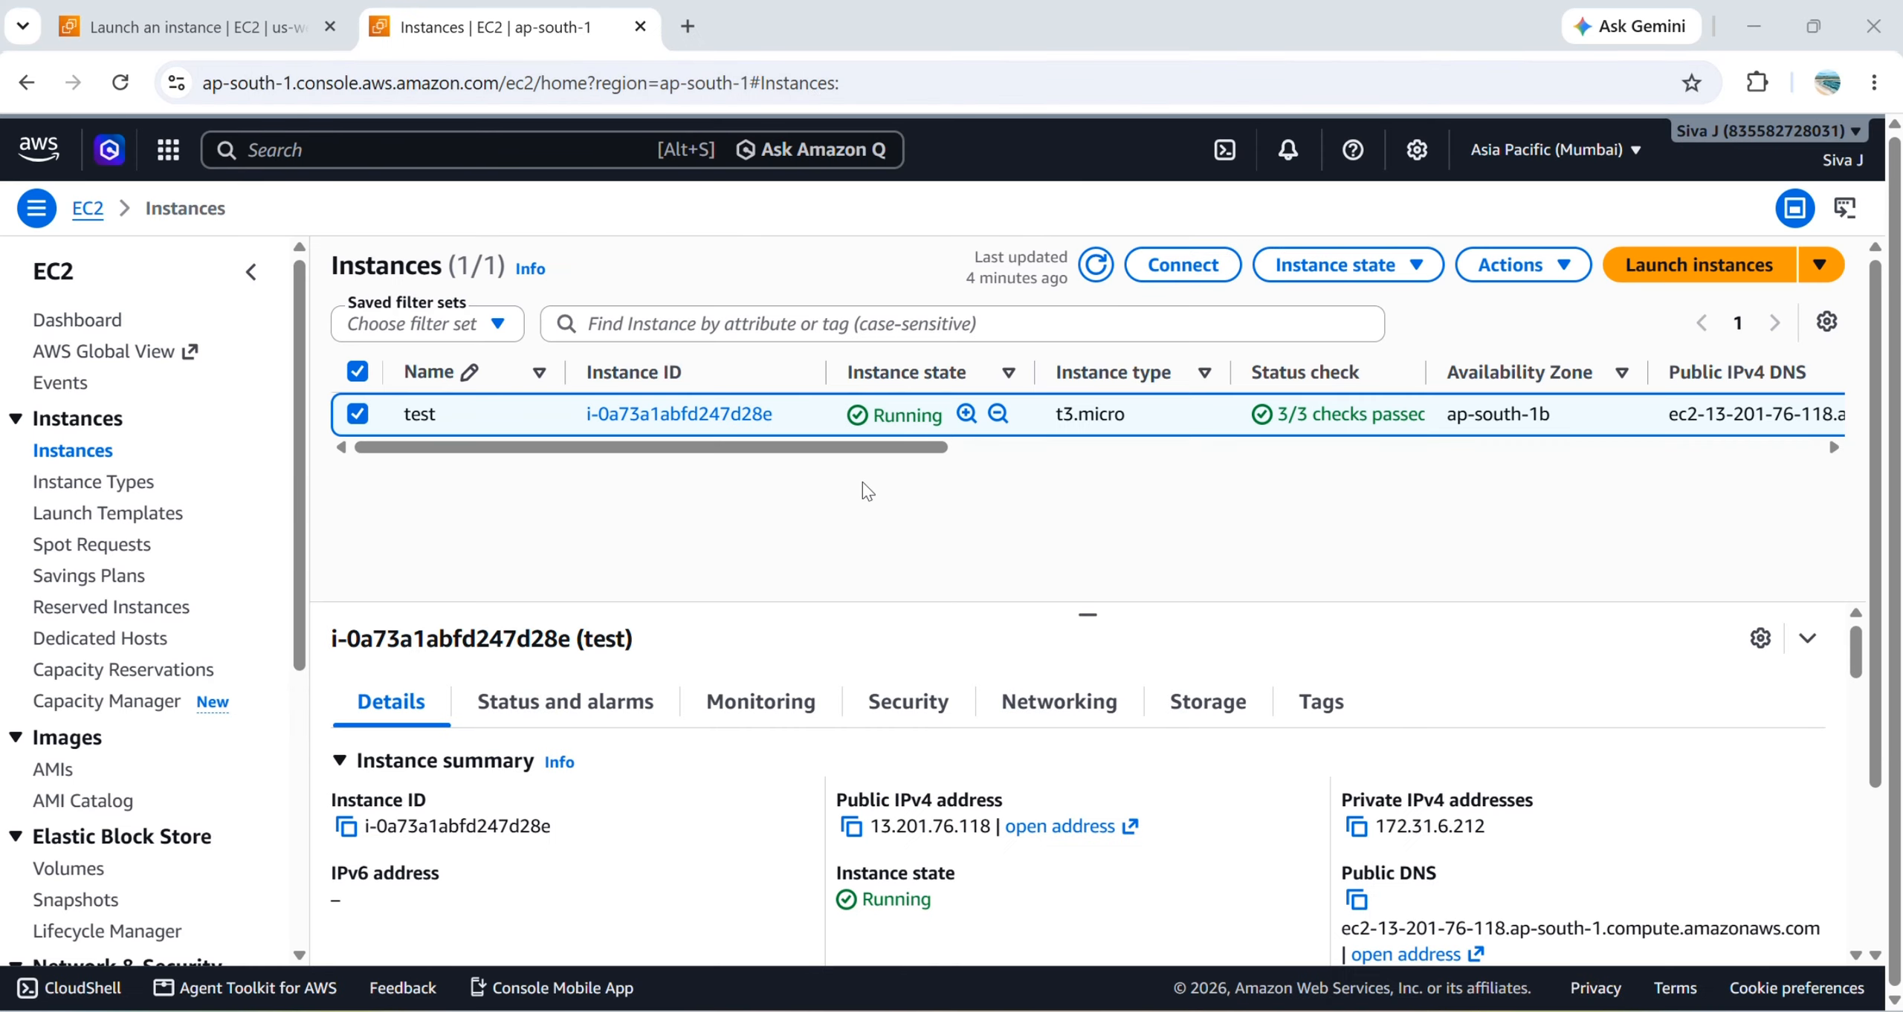
{"action": "left_click", "coordinate": [1379, 269]}
{"action": "left_click", "coordinate": [1375, 309]}
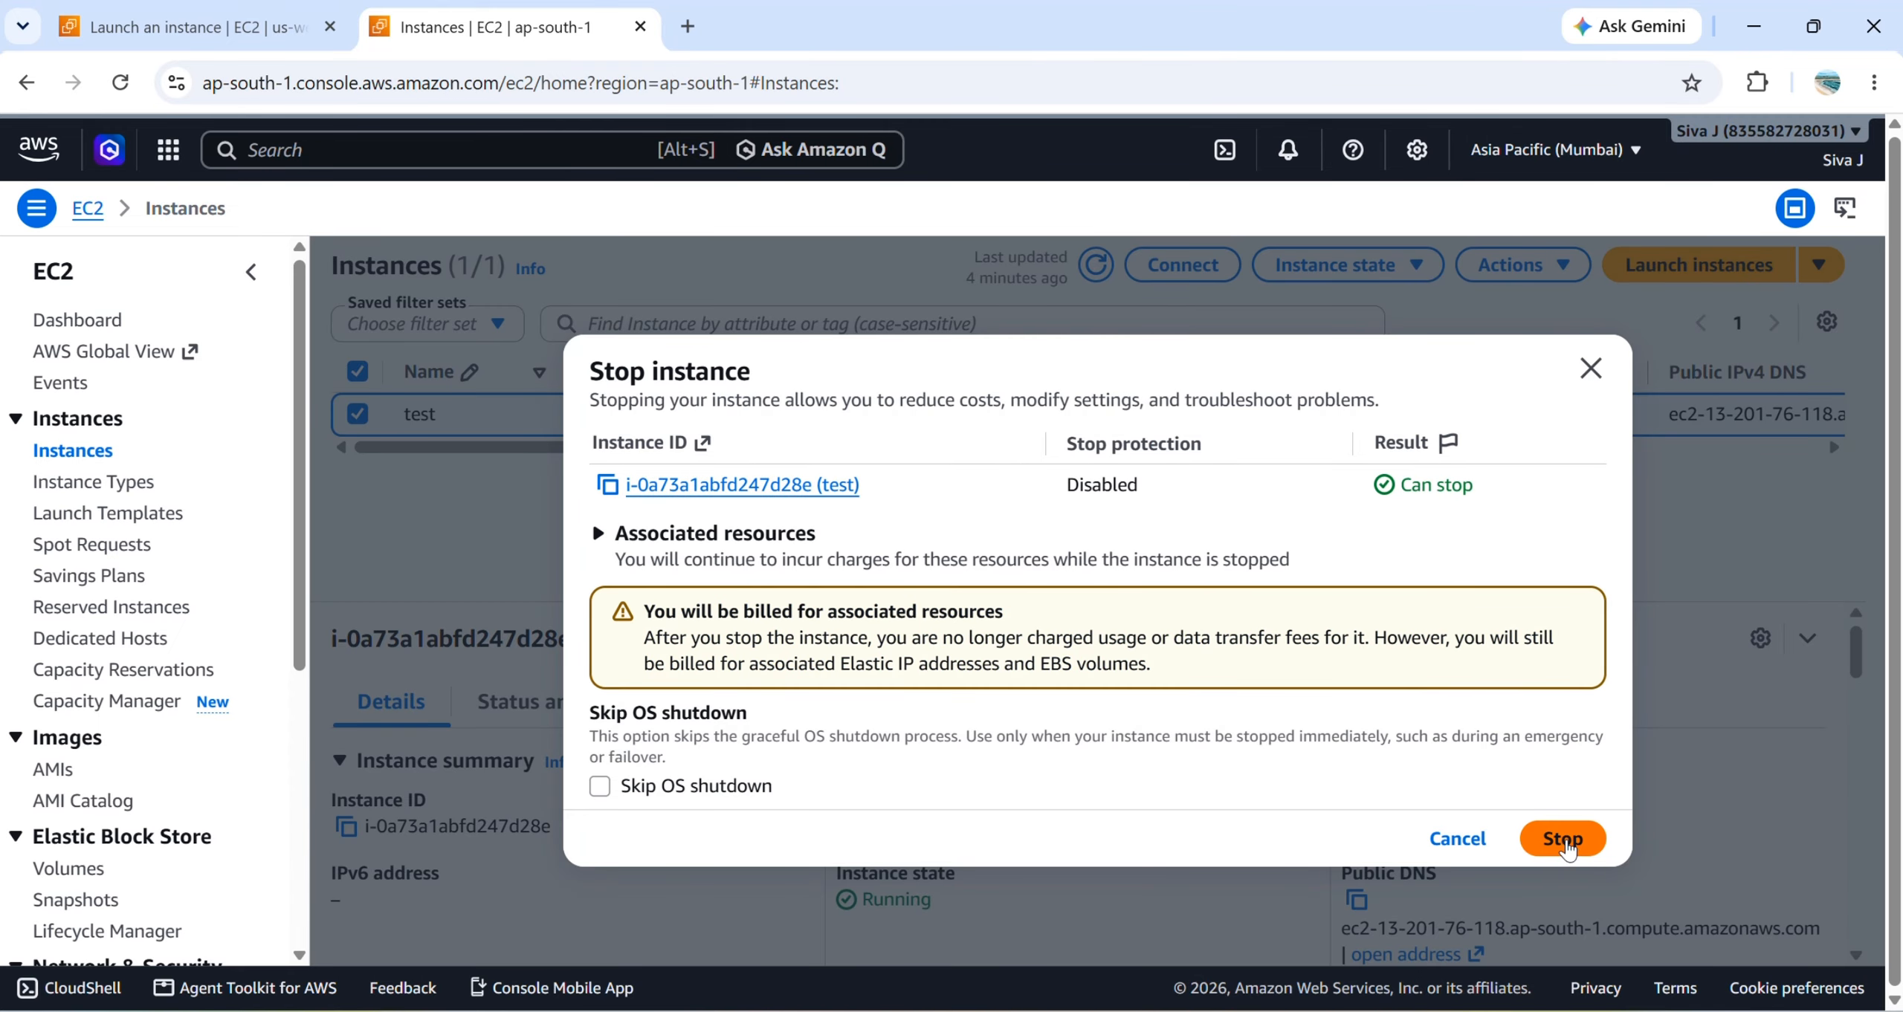
{"action": "left_click", "coordinate": [1567, 838]}
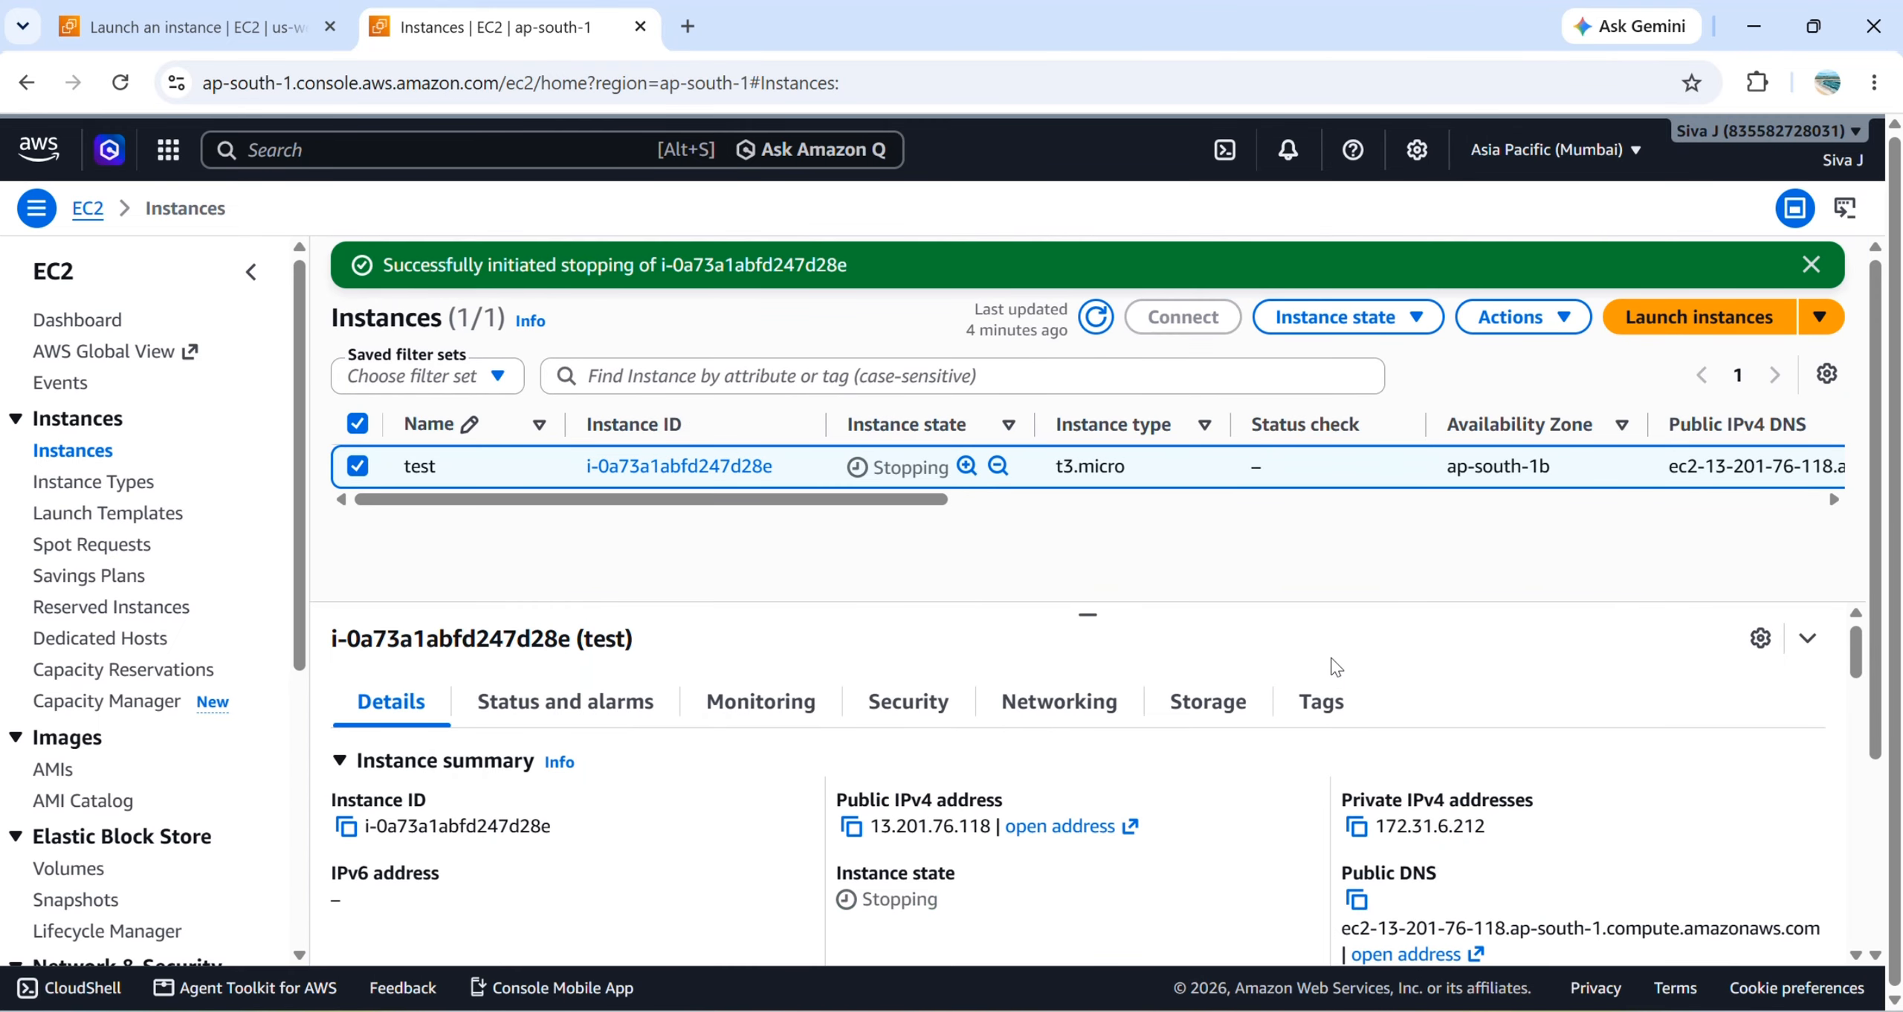
{"action": "left_click", "coordinate": [1811, 266]}
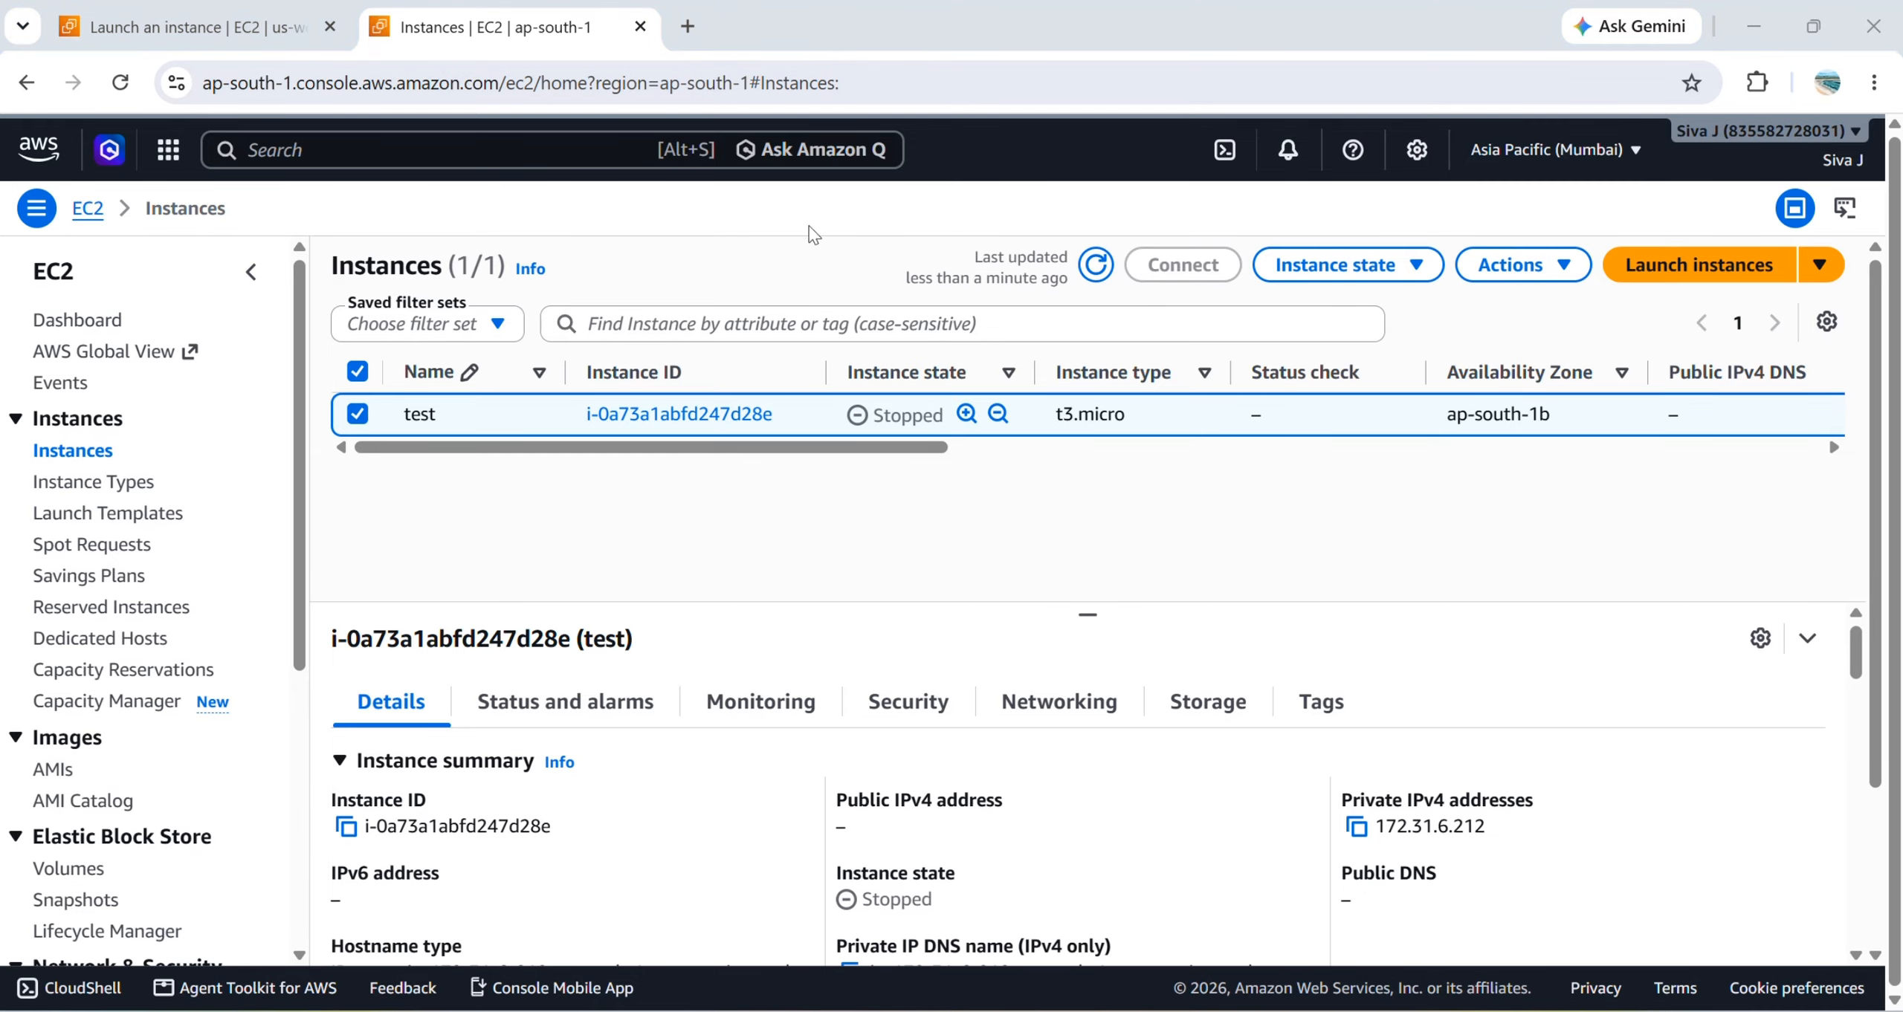
- Review the test instance's block devices and open its 10 GiB root volume attached as /dev/sda1
{"action": "left_click", "coordinate": [1190, 706]}
{"action": "scroll", "coordinate": [907, 833], "scroll_direction": "down", "scroll_amount": 2}
{"action": "scroll", "coordinate": [913, 832], "scroll_direction": "down", "scroll_amount": 2}
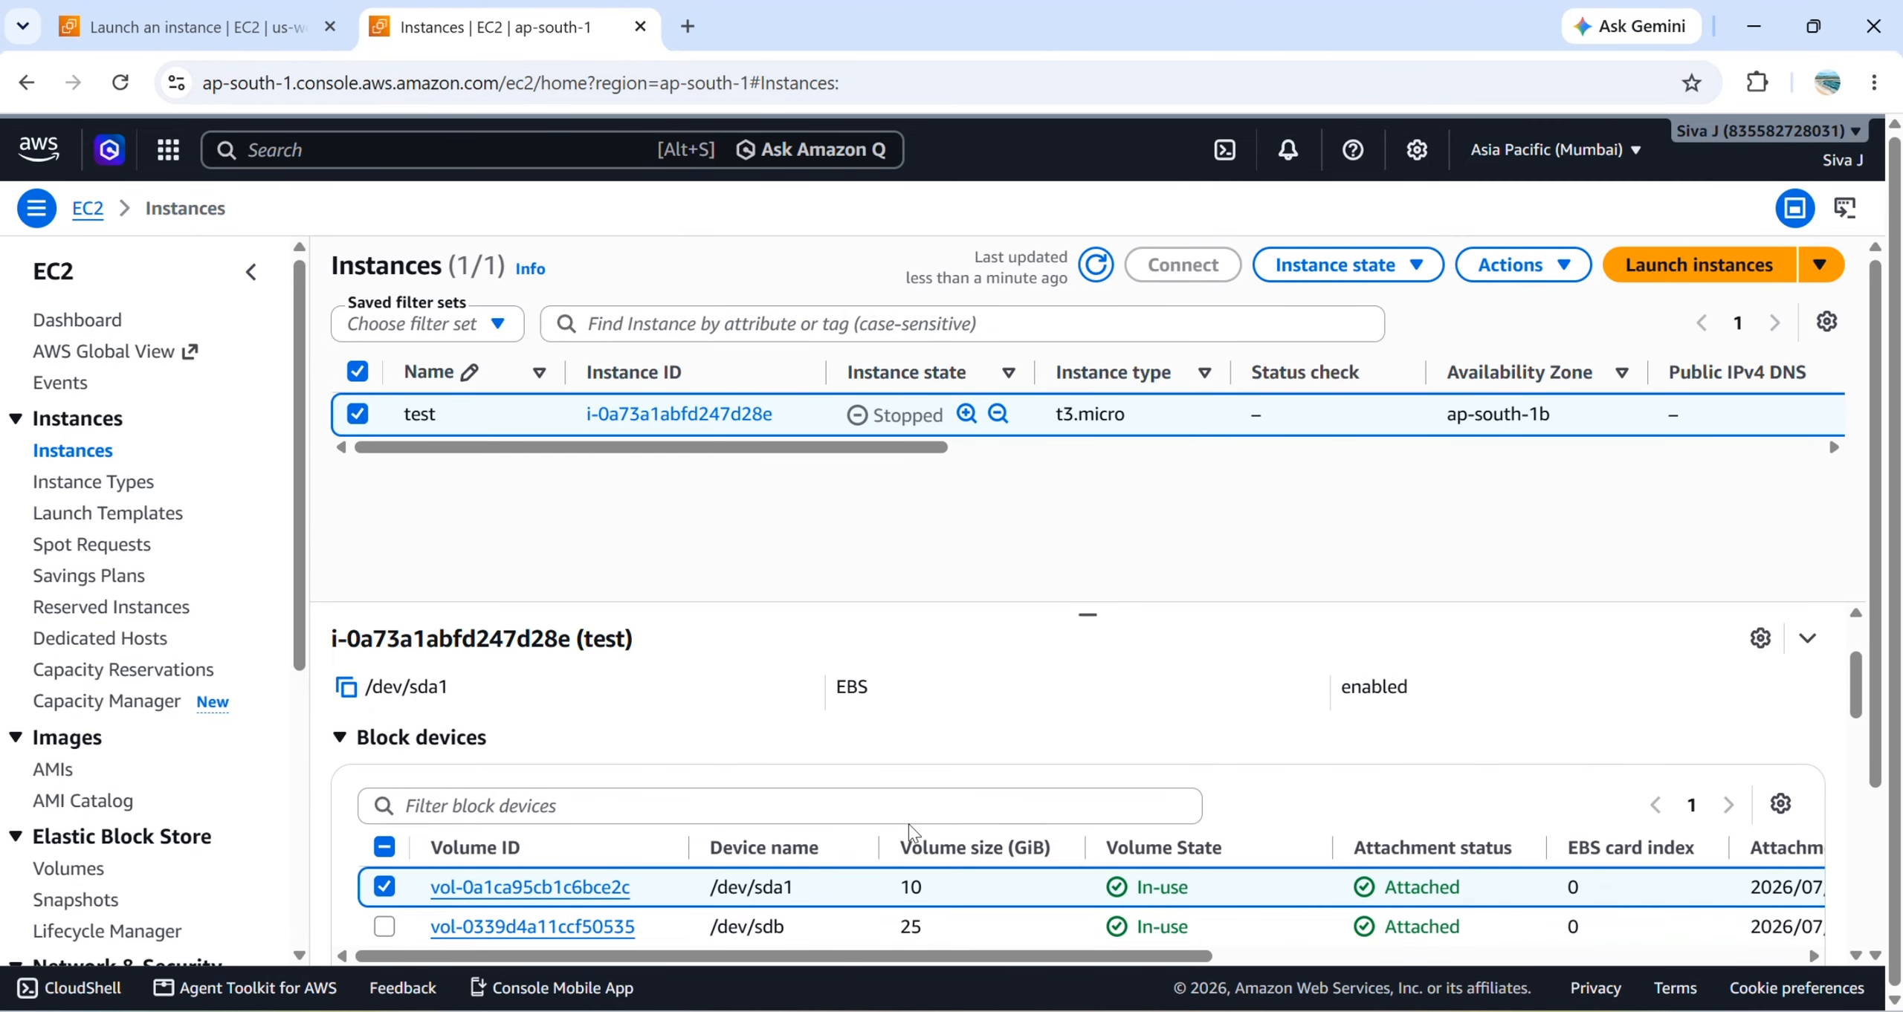
{"action": "scroll", "coordinate": [913, 832], "scroll_direction": "up", "scroll_amount": 2}
{"action": "scroll", "coordinate": [913, 833], "scroll_direction": "down", "scroll_amount": 1}
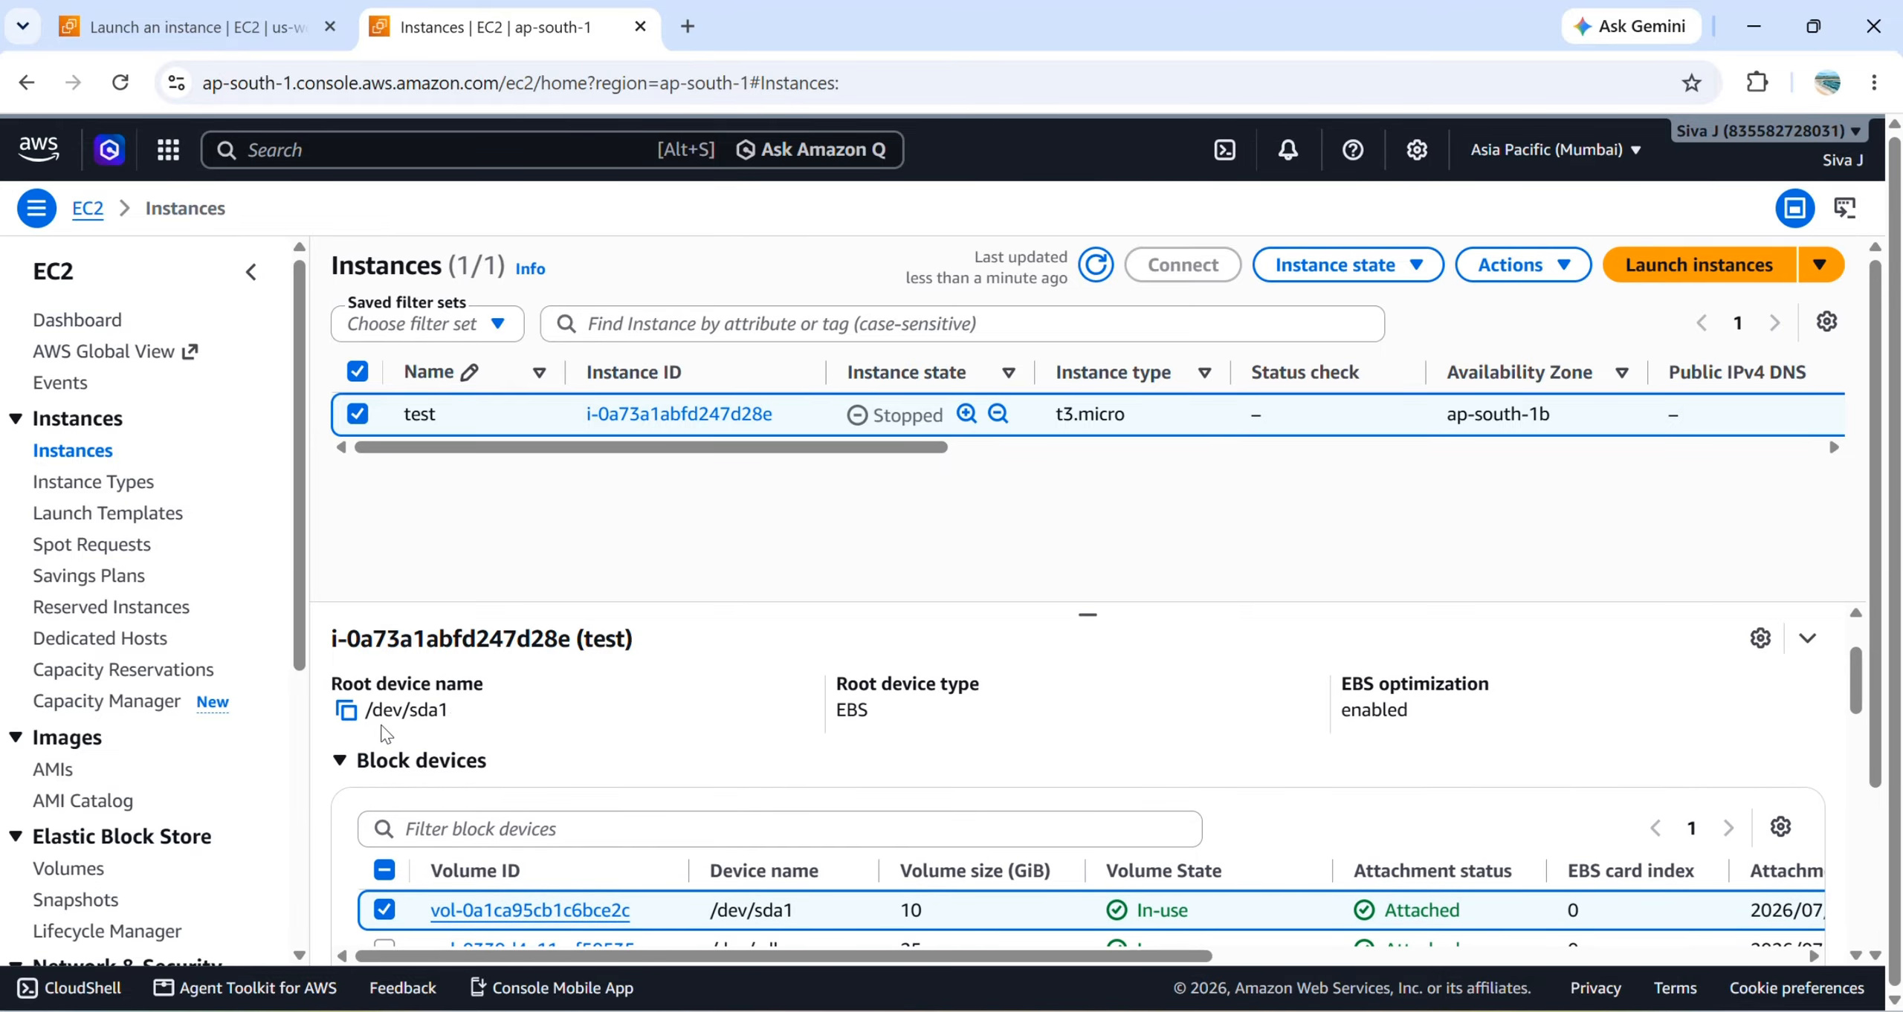
{"action": "scroll", "coordinate": [713, 837], "scroll_direction": "down", "scroll_amount": 2}
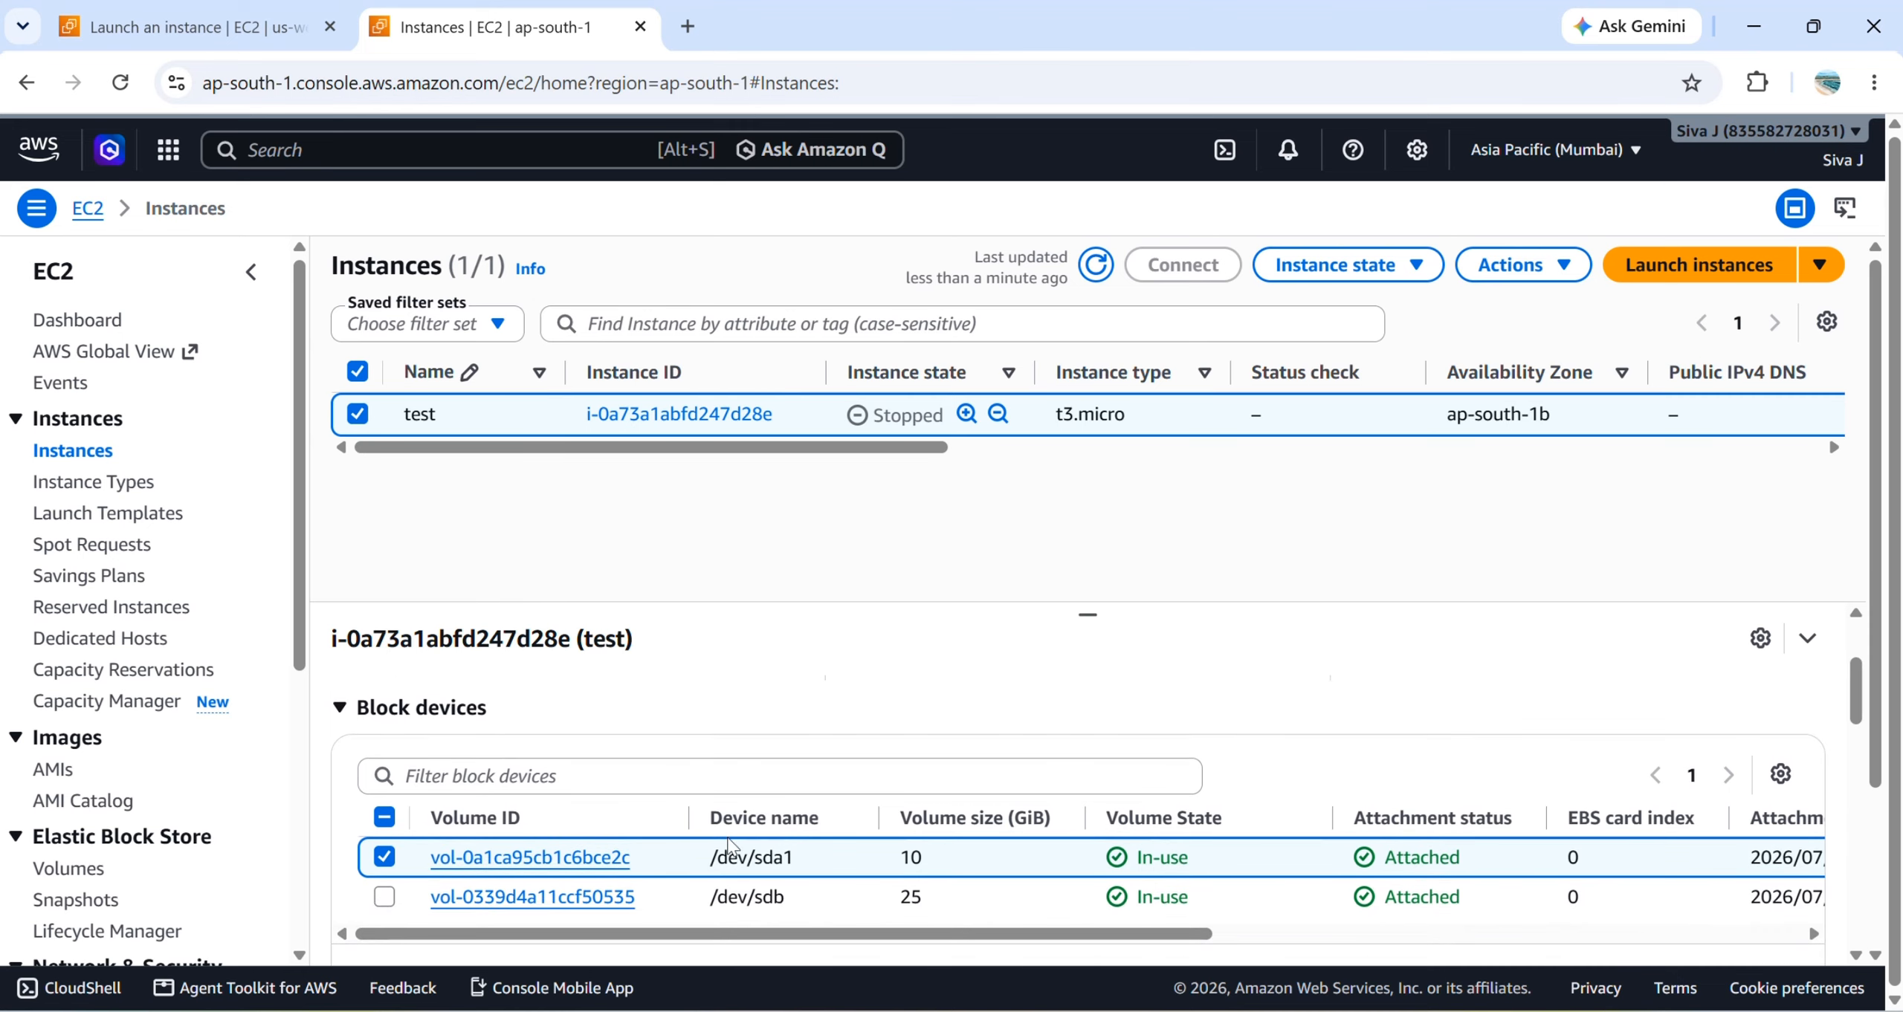
{"action": "left_click", "coordinate": [555, 858]}
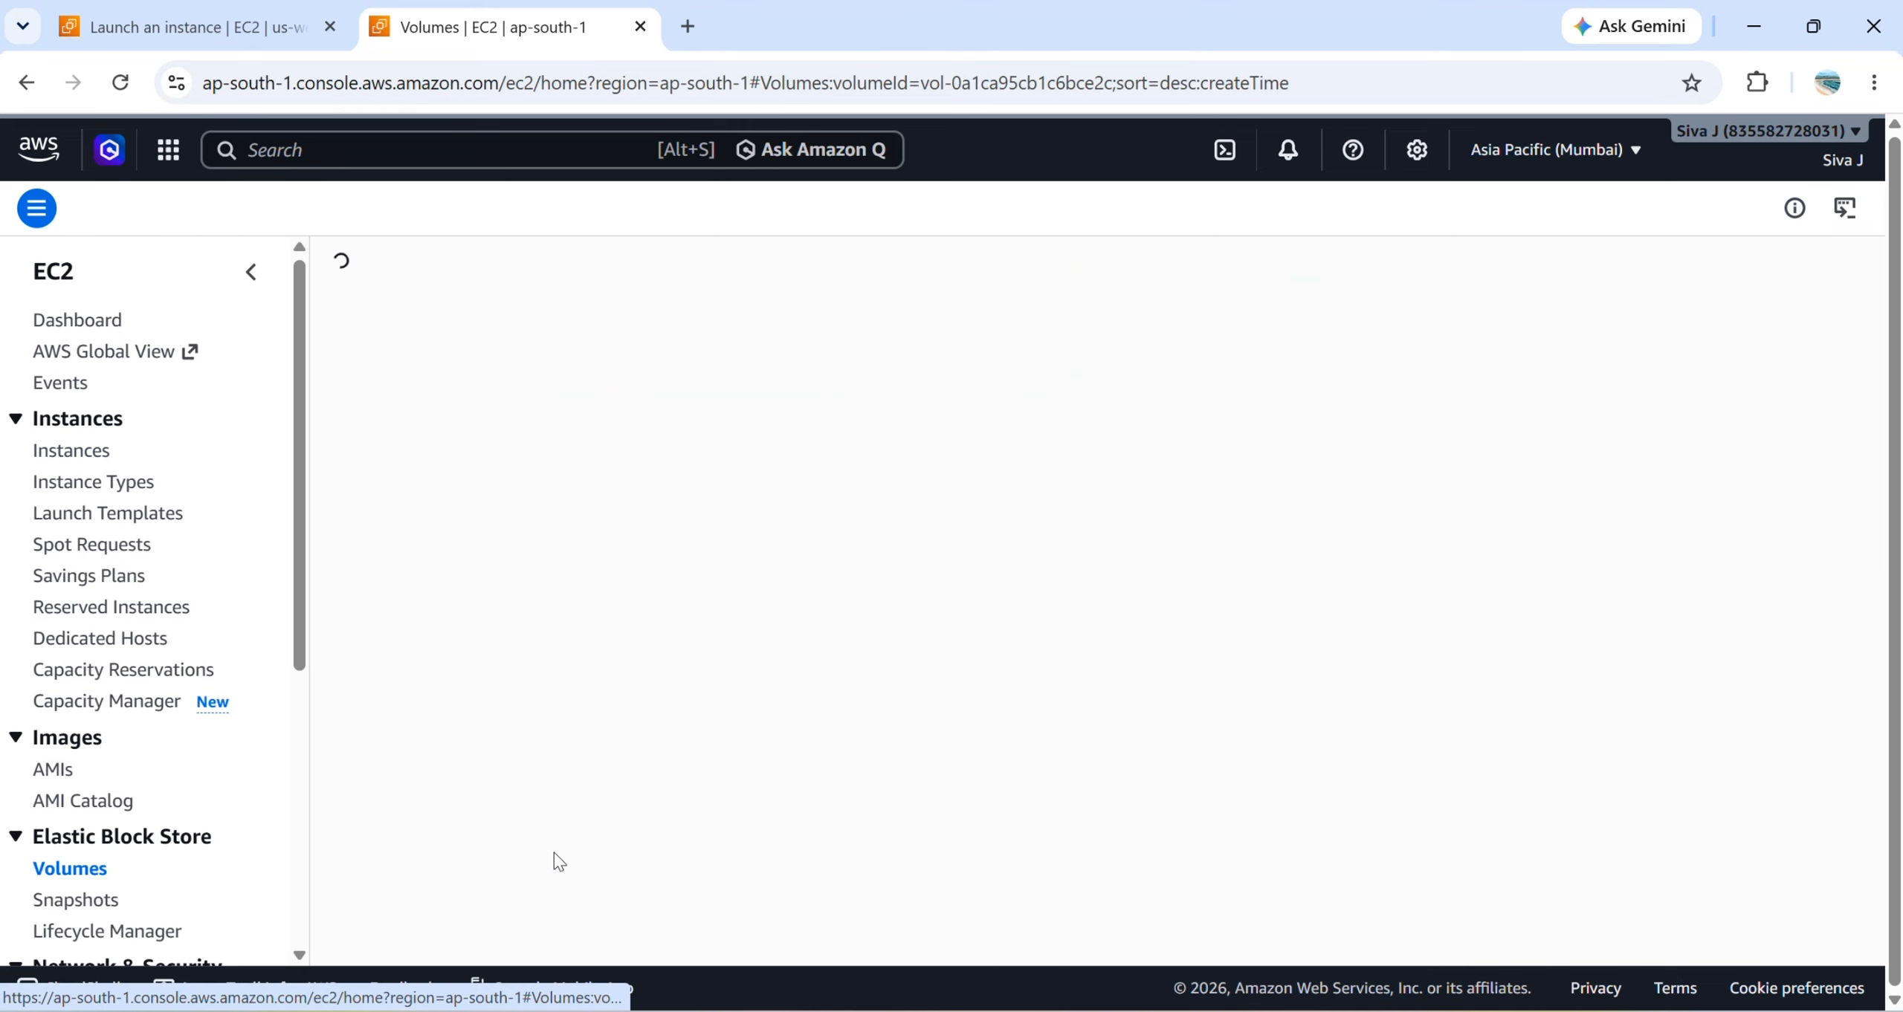
- Detach the 10 GiB root volume vol-0a1ca95cb1c6bce2c from the stopped instance
{"action": "left_click", "coordinate": [382, 479]}
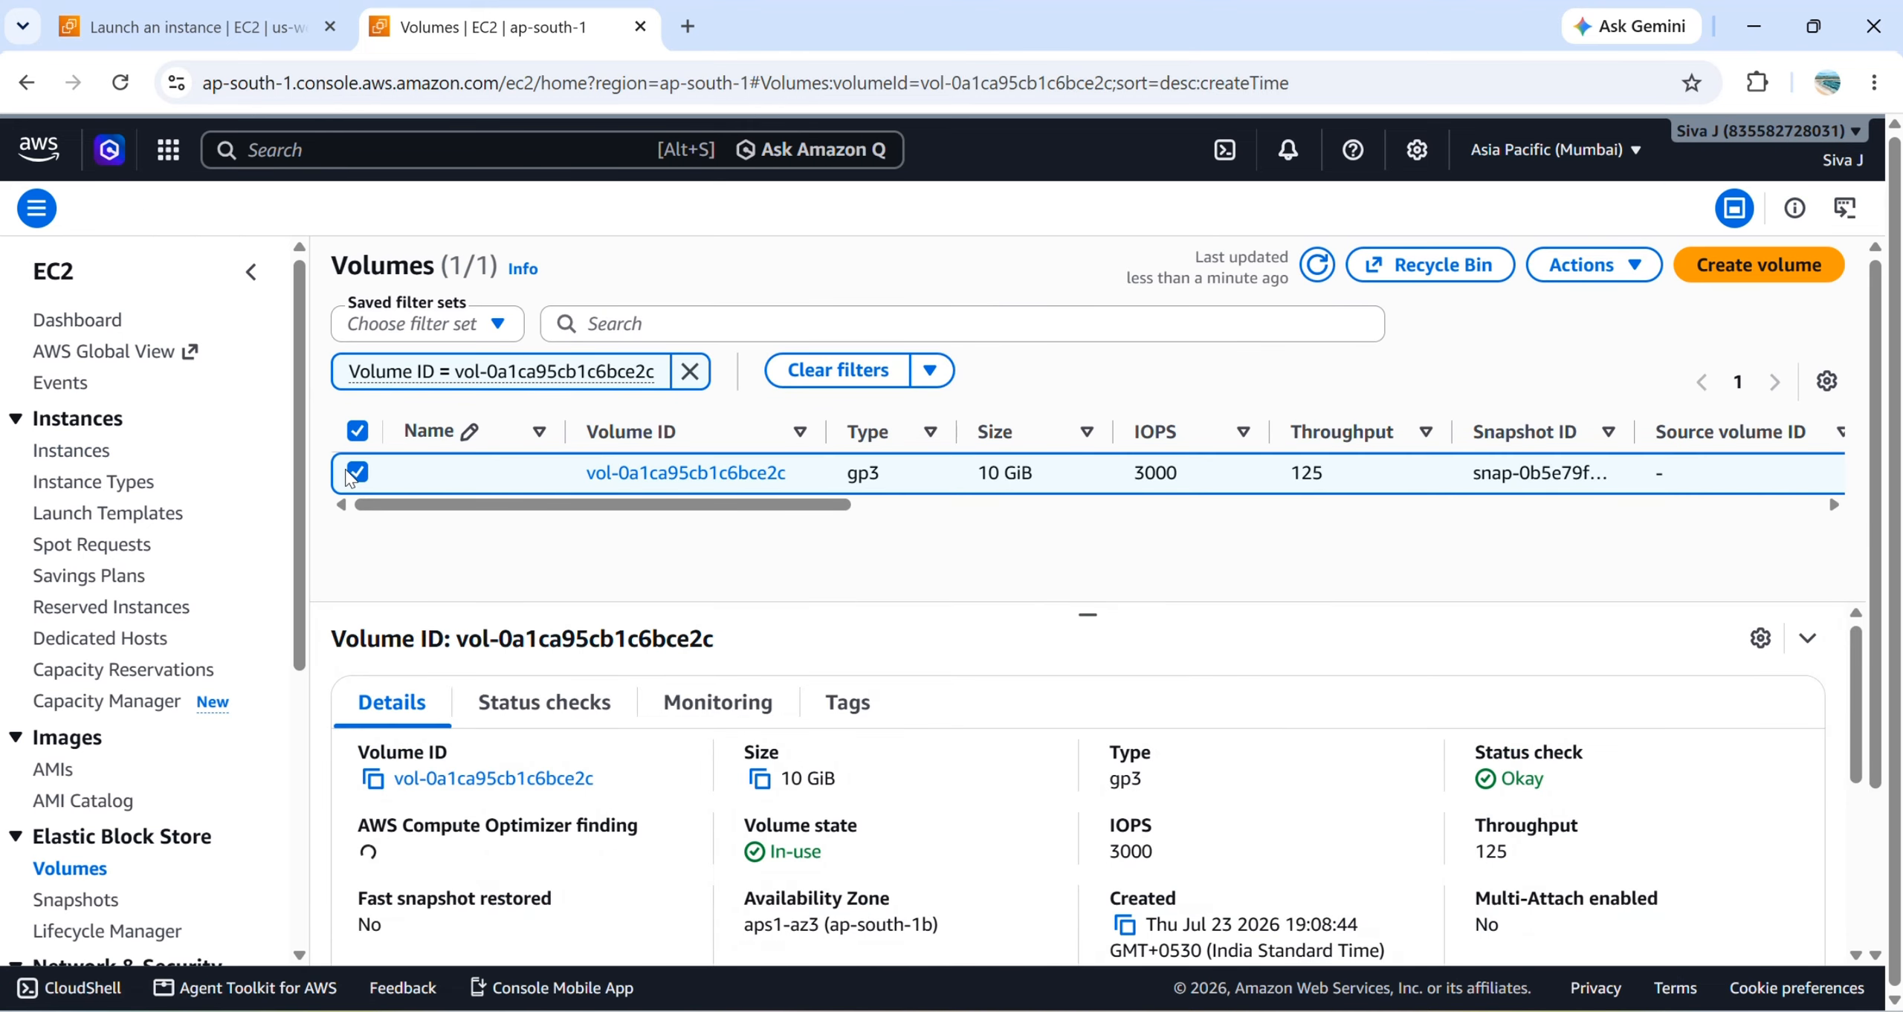
{"action": "left_click", "coordinate": [1591, 265]}
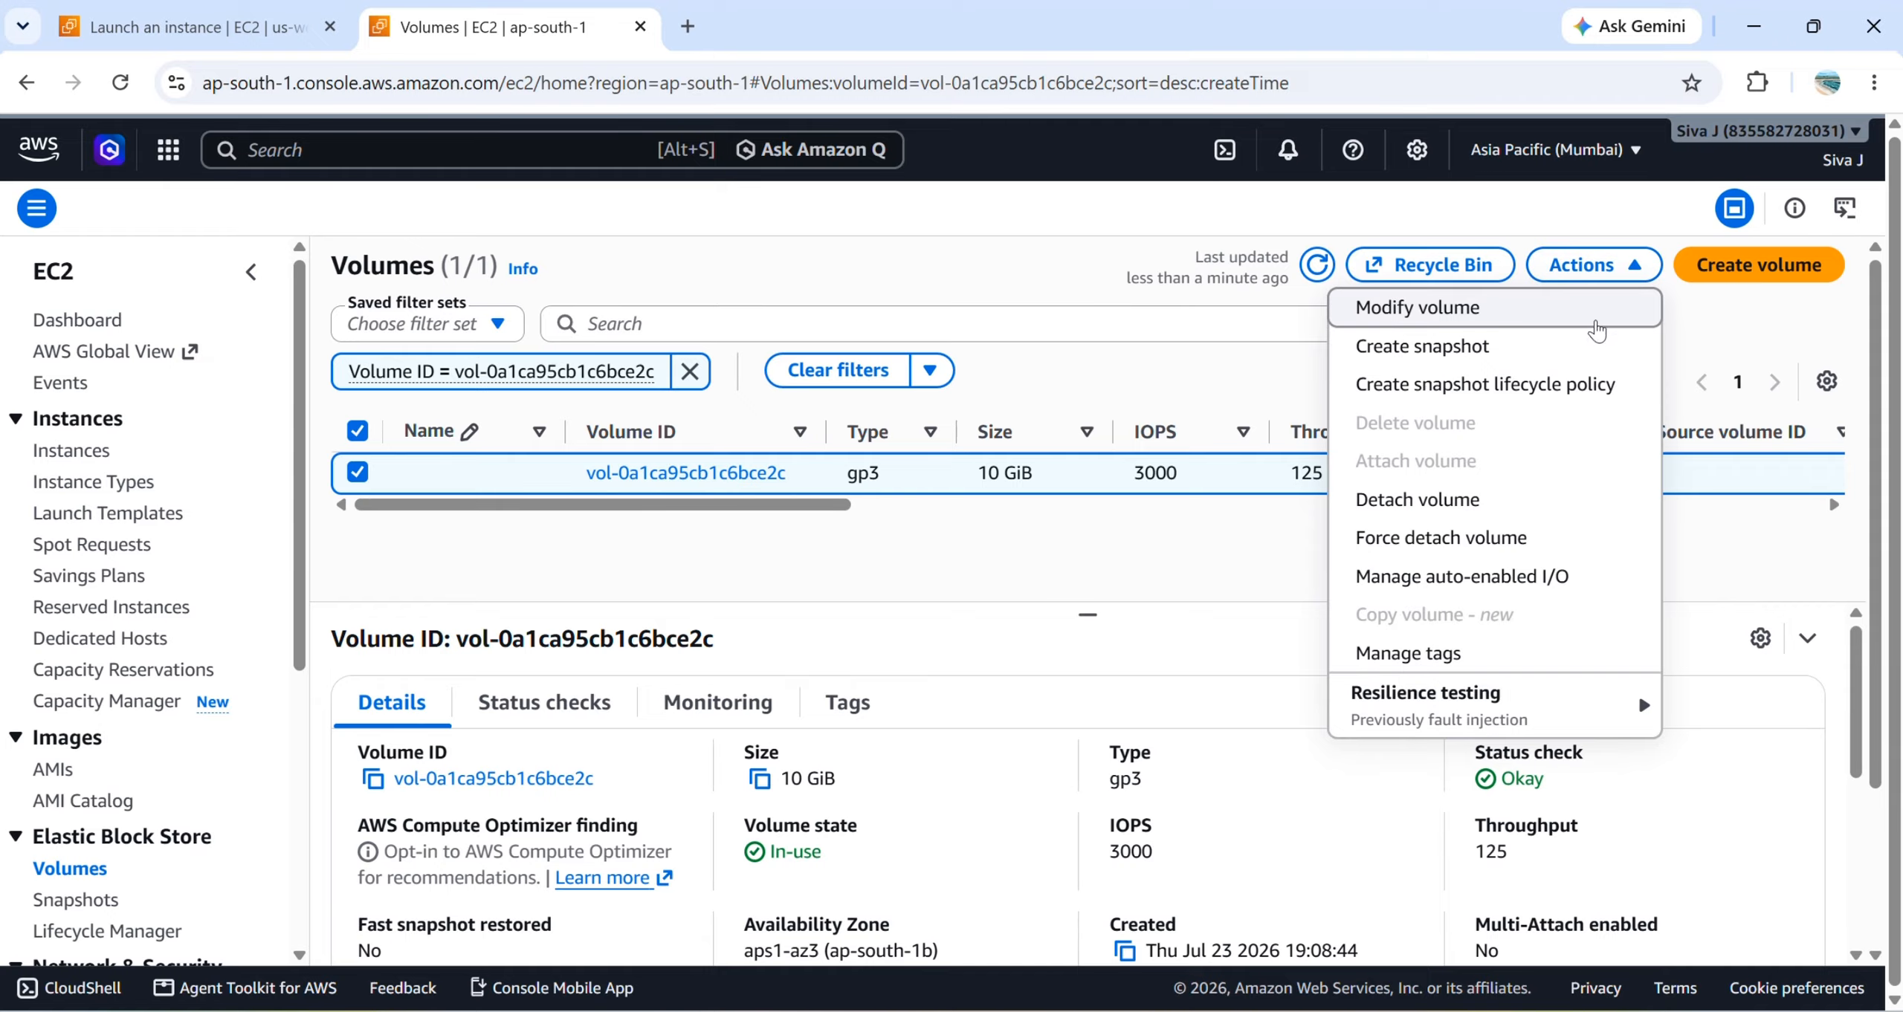
{"action": "left_click", "coordinate": [1557, 501]}
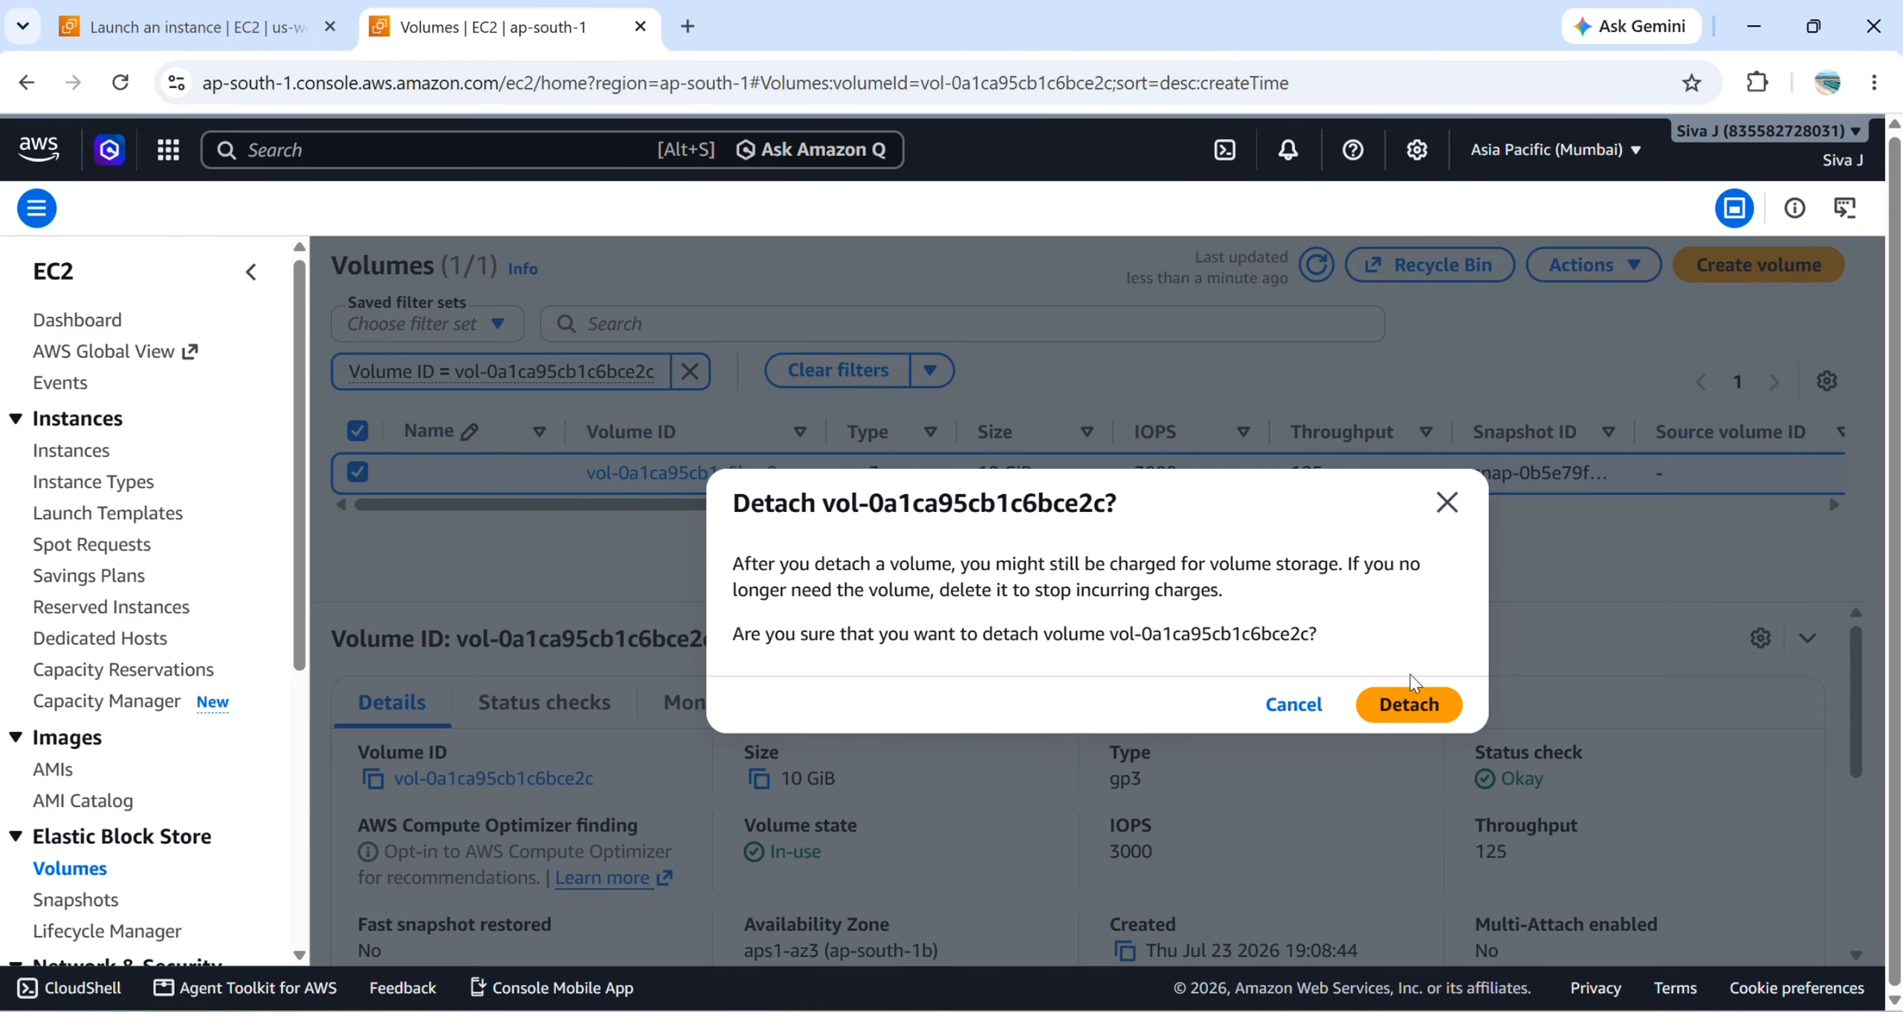
{"action": "left_click", "coordinate": [1420, 707]}
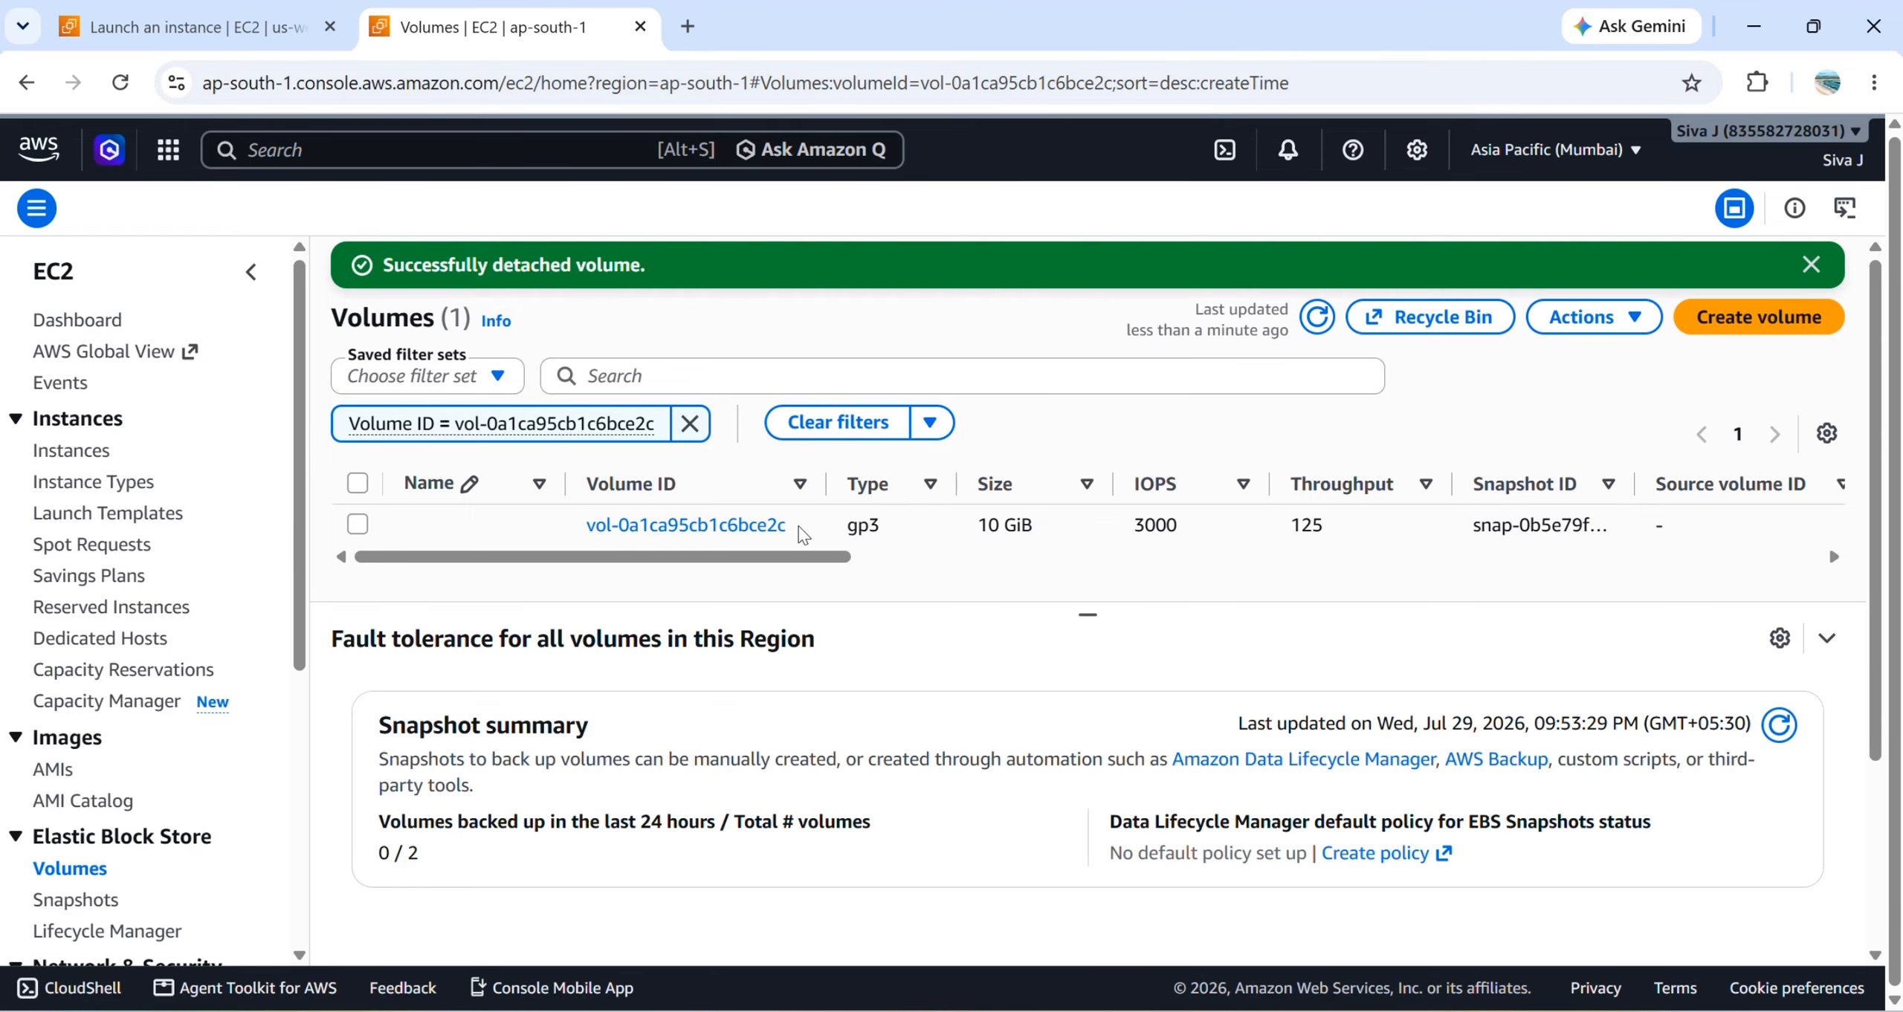
- Copy the detached volume's ID and note it in Notepad++ as "server-1 vol-0a1ca95cb1c6bce2c"
{"action": "left_click_drag", "start_coordinate": [801, 534], "coordinate": [586, 539]}
{"action": "key", "text": "ctrl+c"}
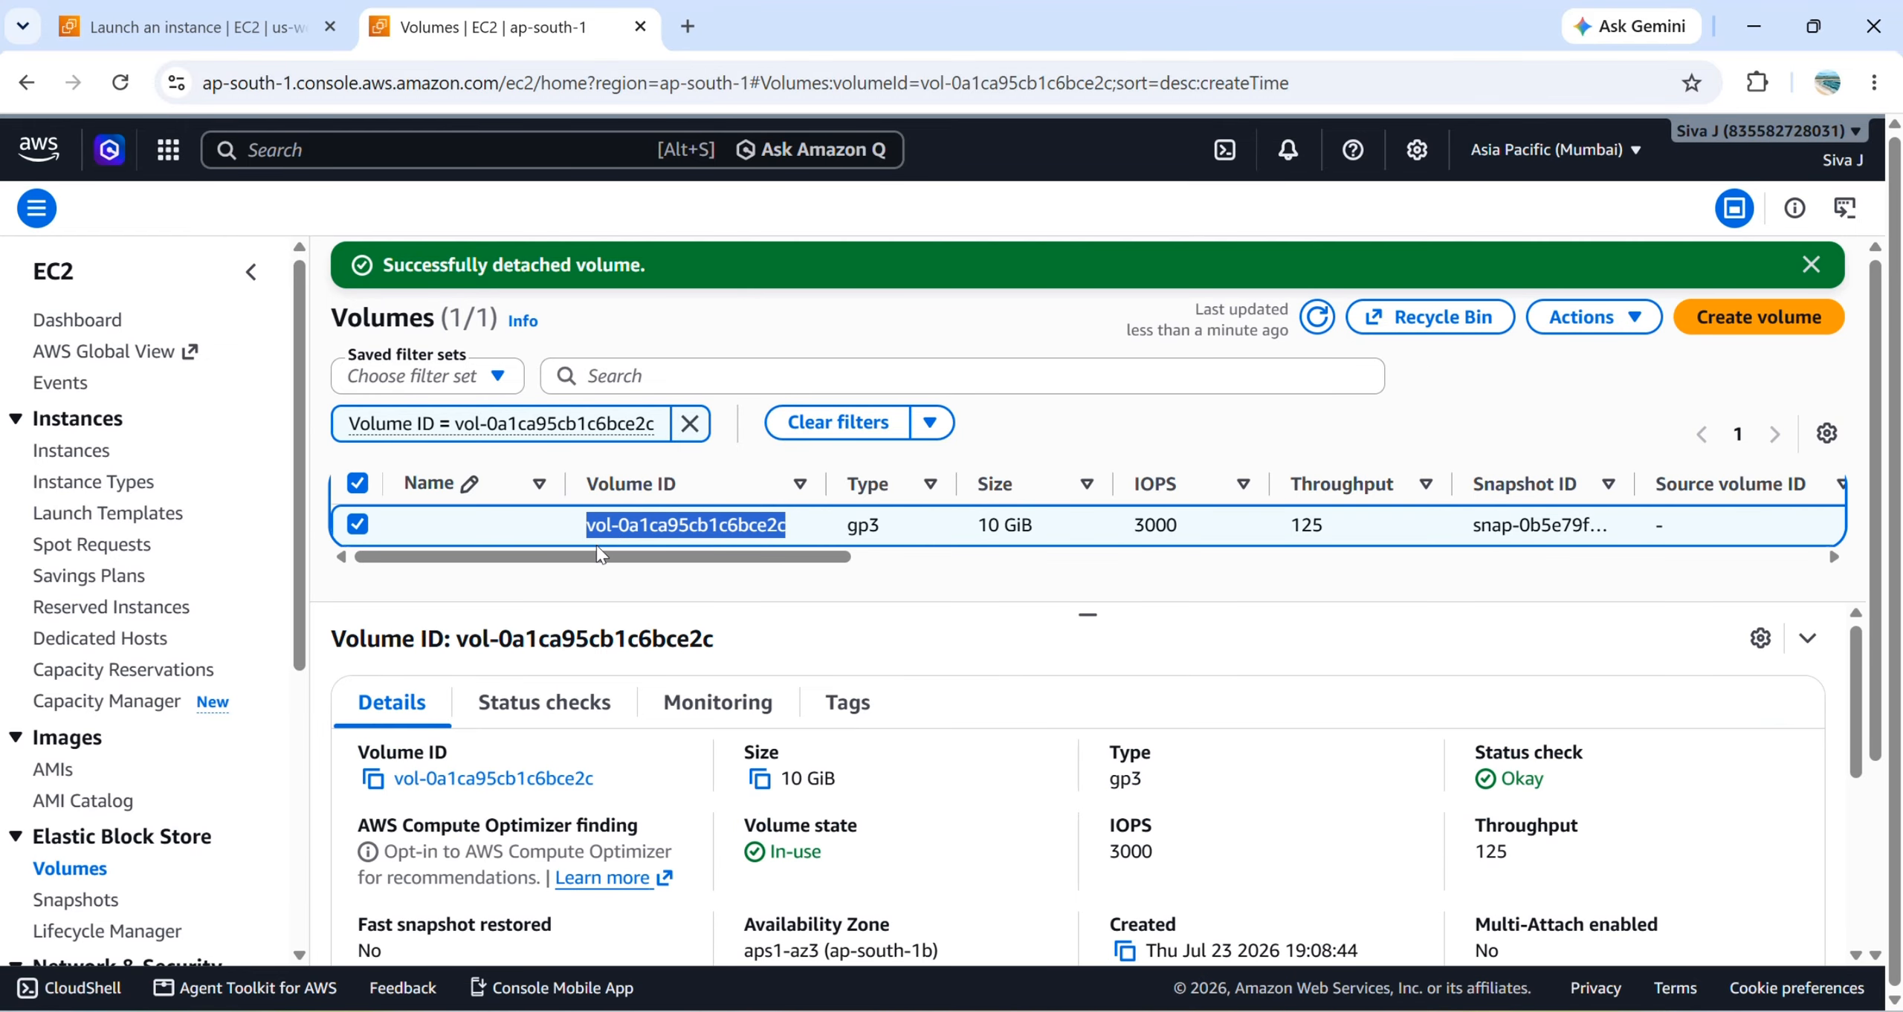
{"action": "key", "text": "alt+Tab"}
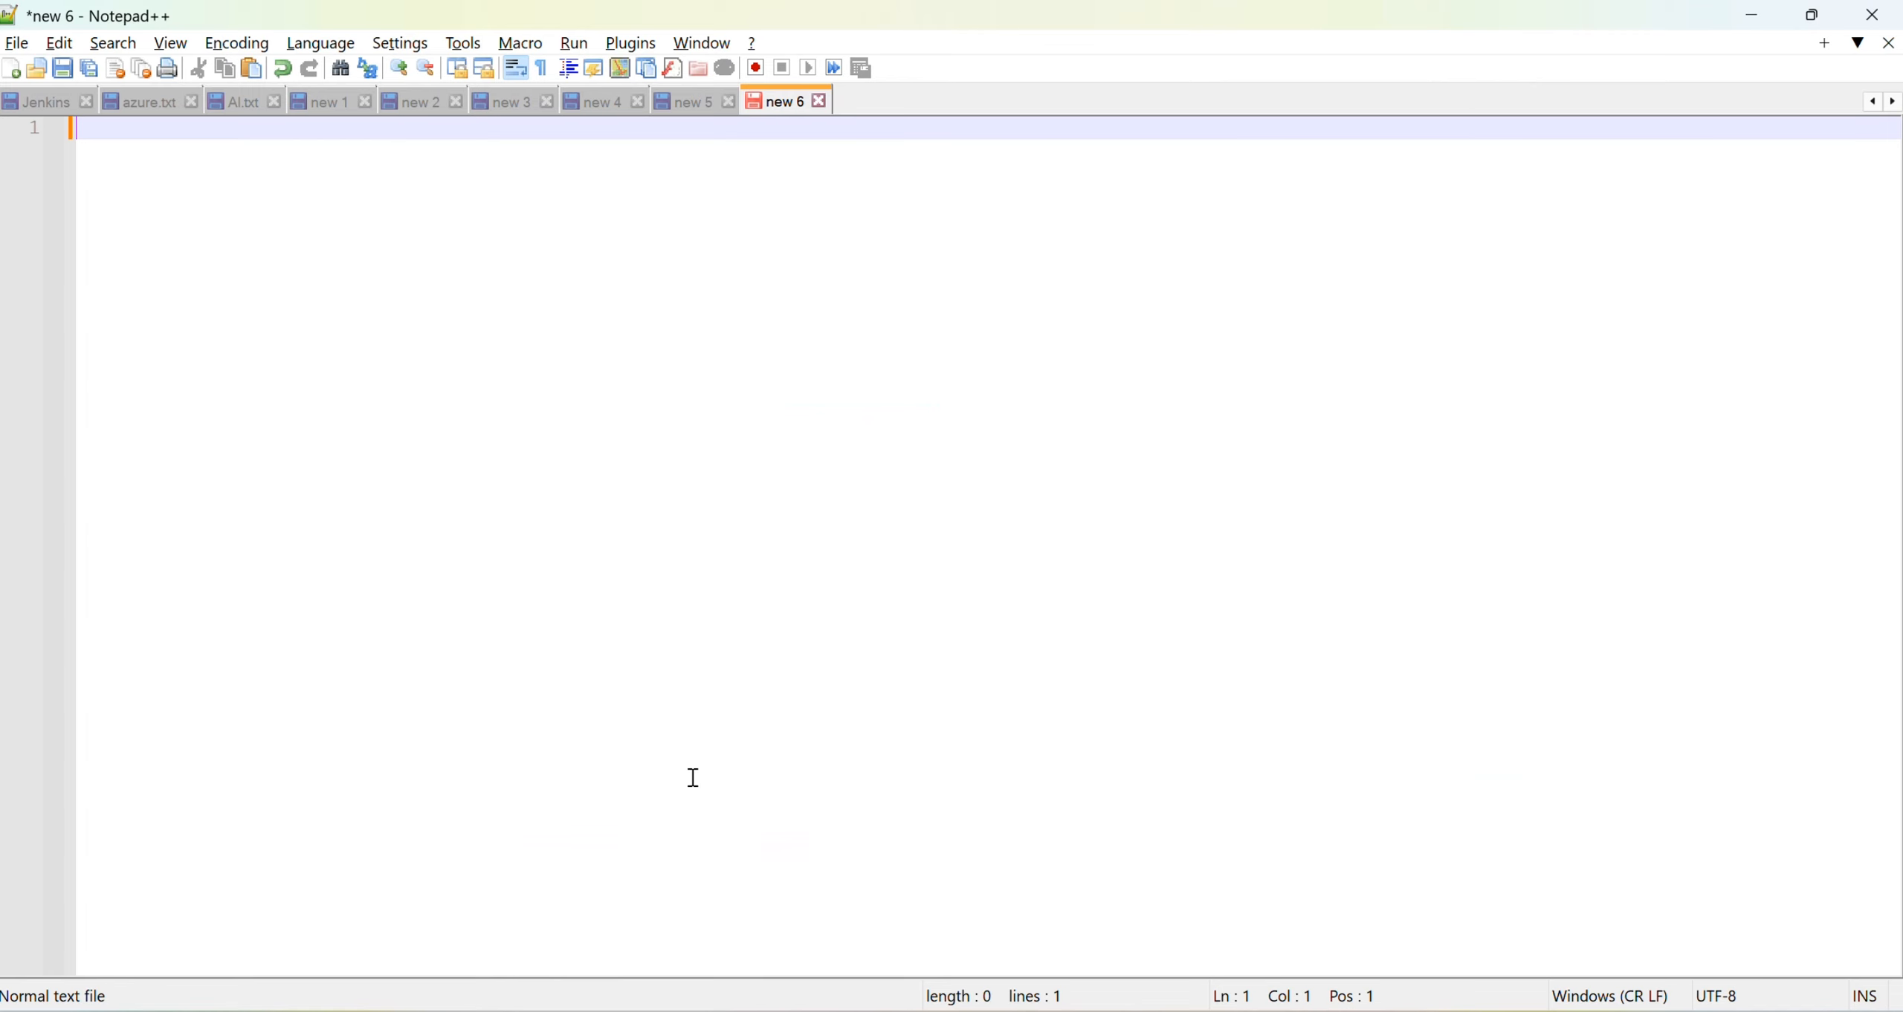
{"action": "type", "text": "server-1"}
{"action": "key", "text": "ctrl+v"}
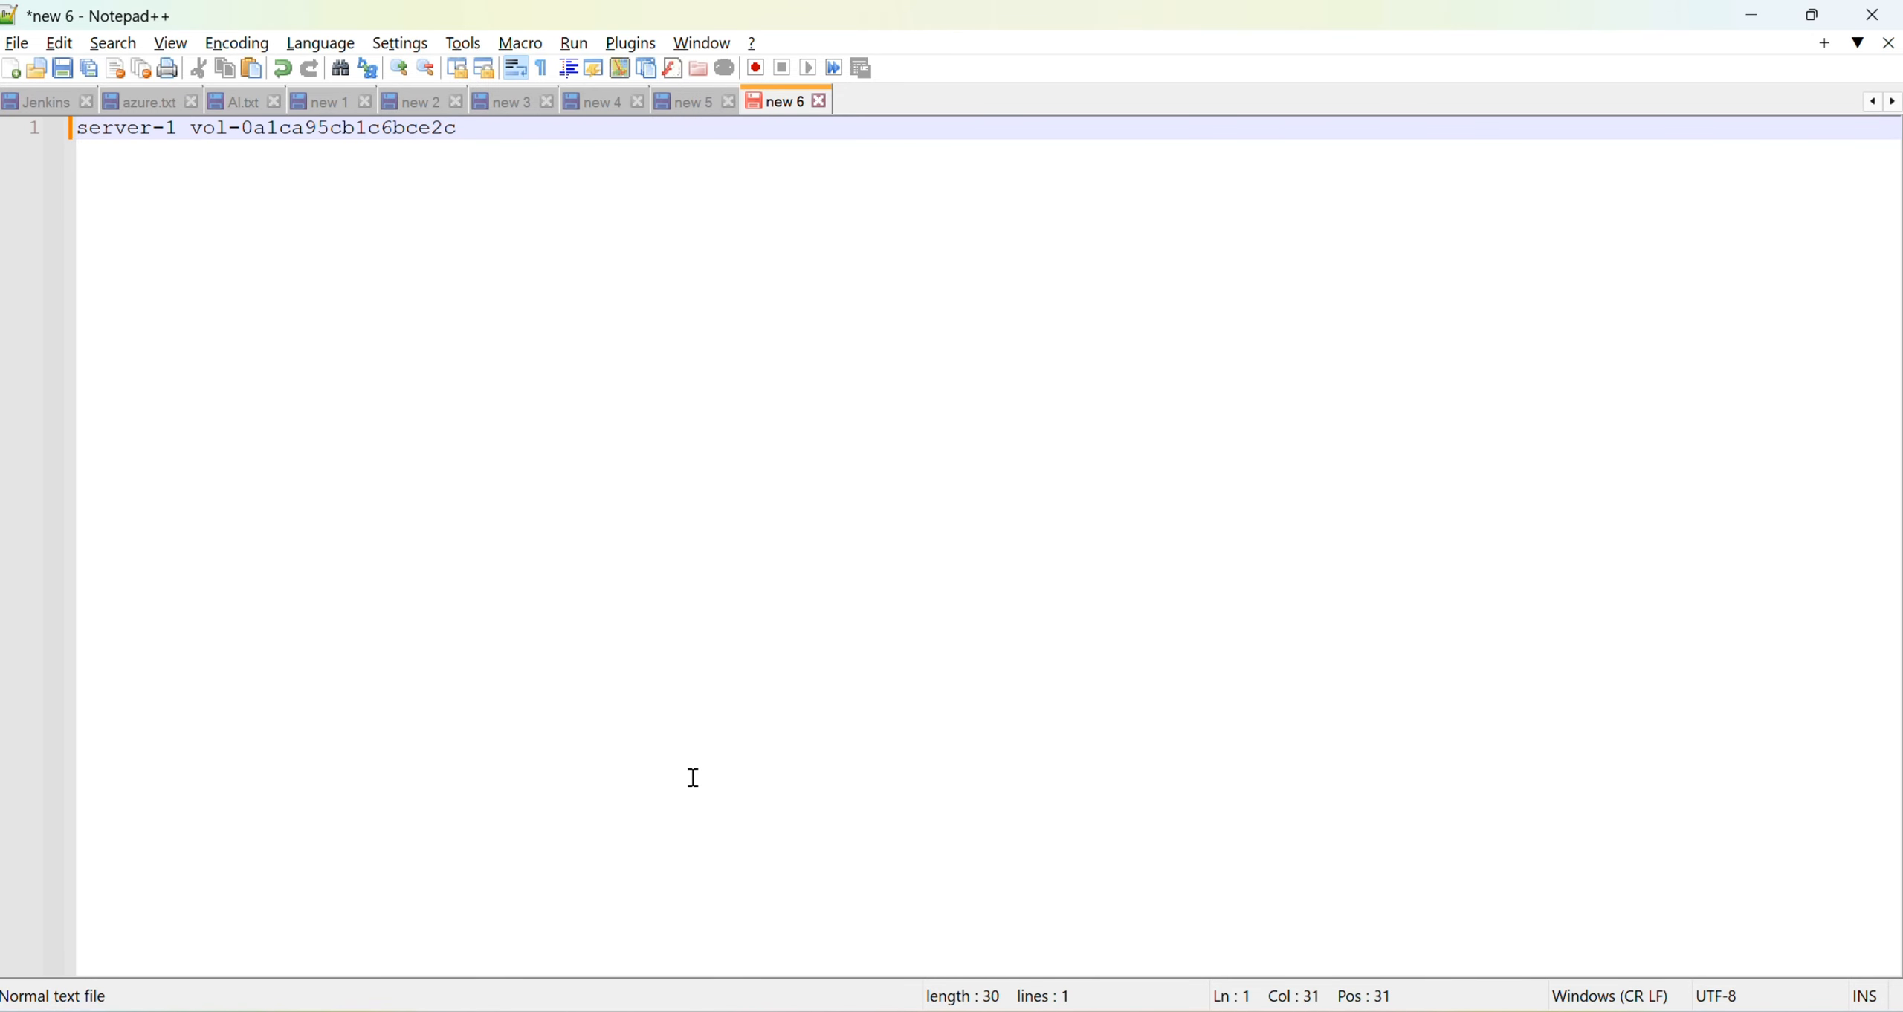
- Add a new line in the note, switch to Chrome, and review the test instance's networking details for its availability zone
{"action": "key", "text": "Return"}
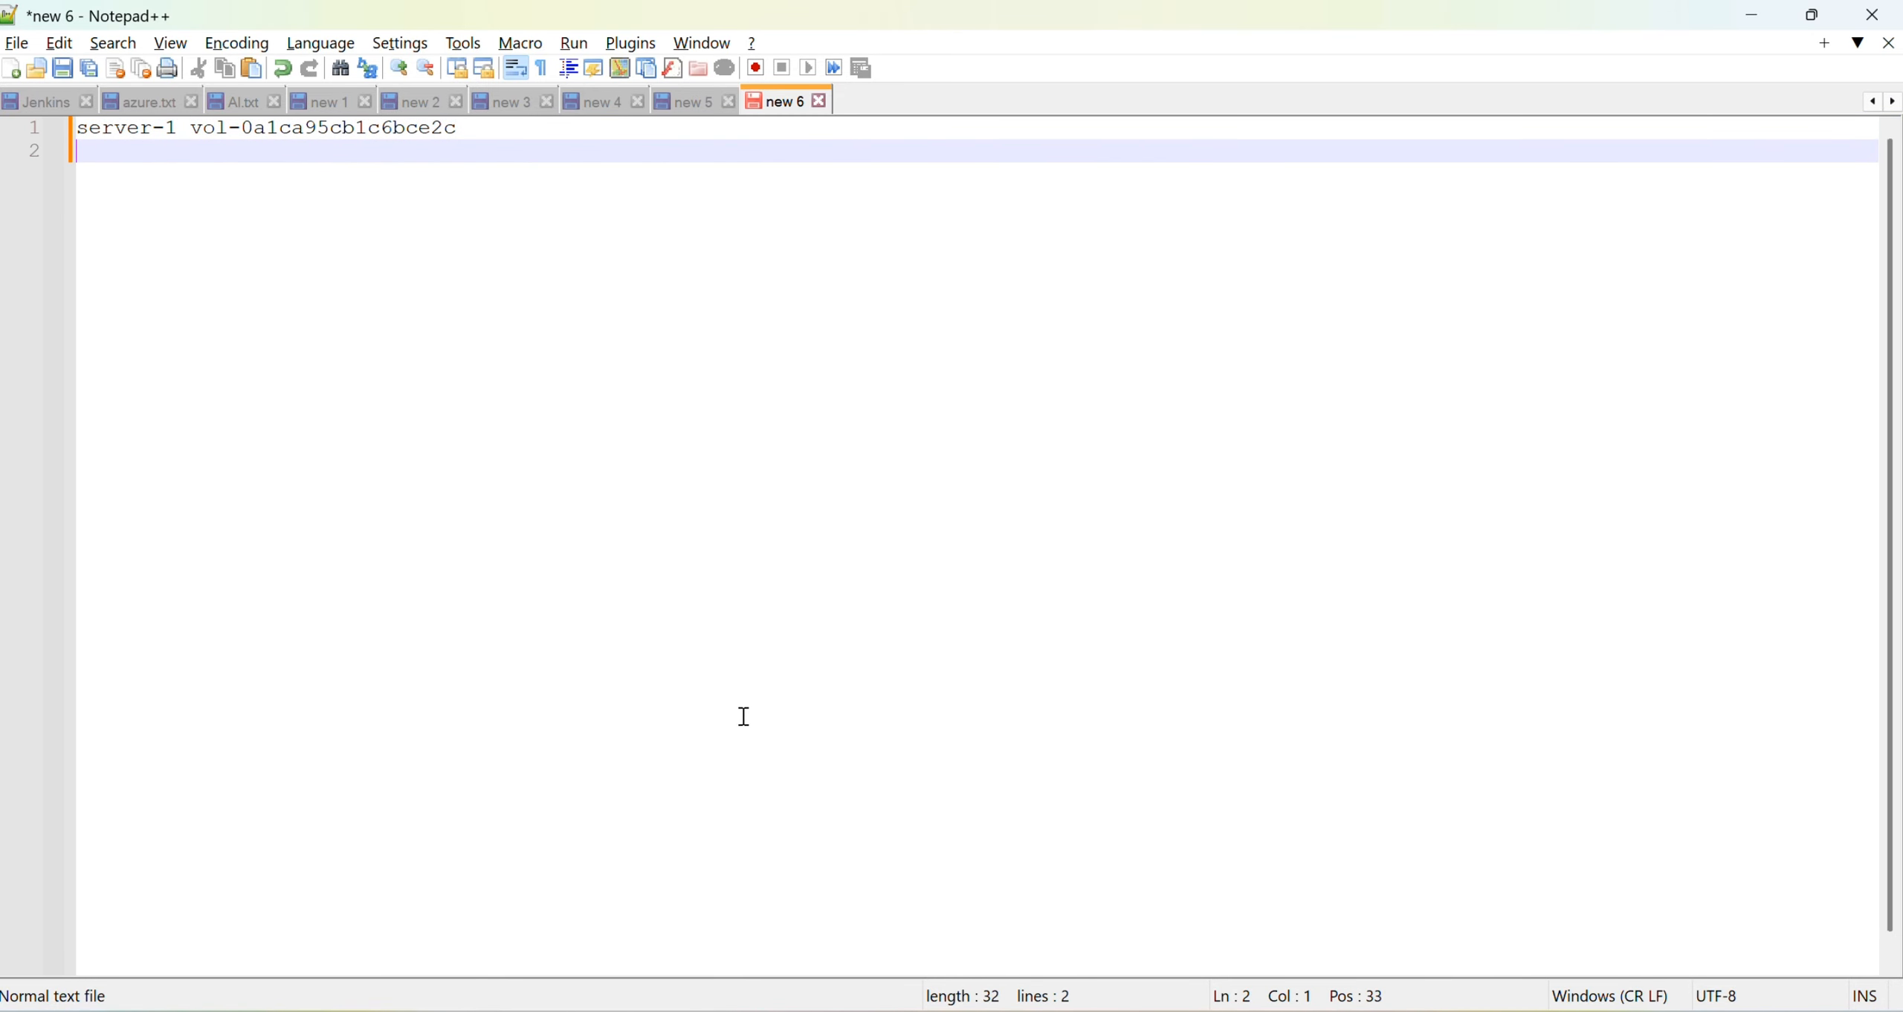
{"action": "key", "text": "alt+Tab"}
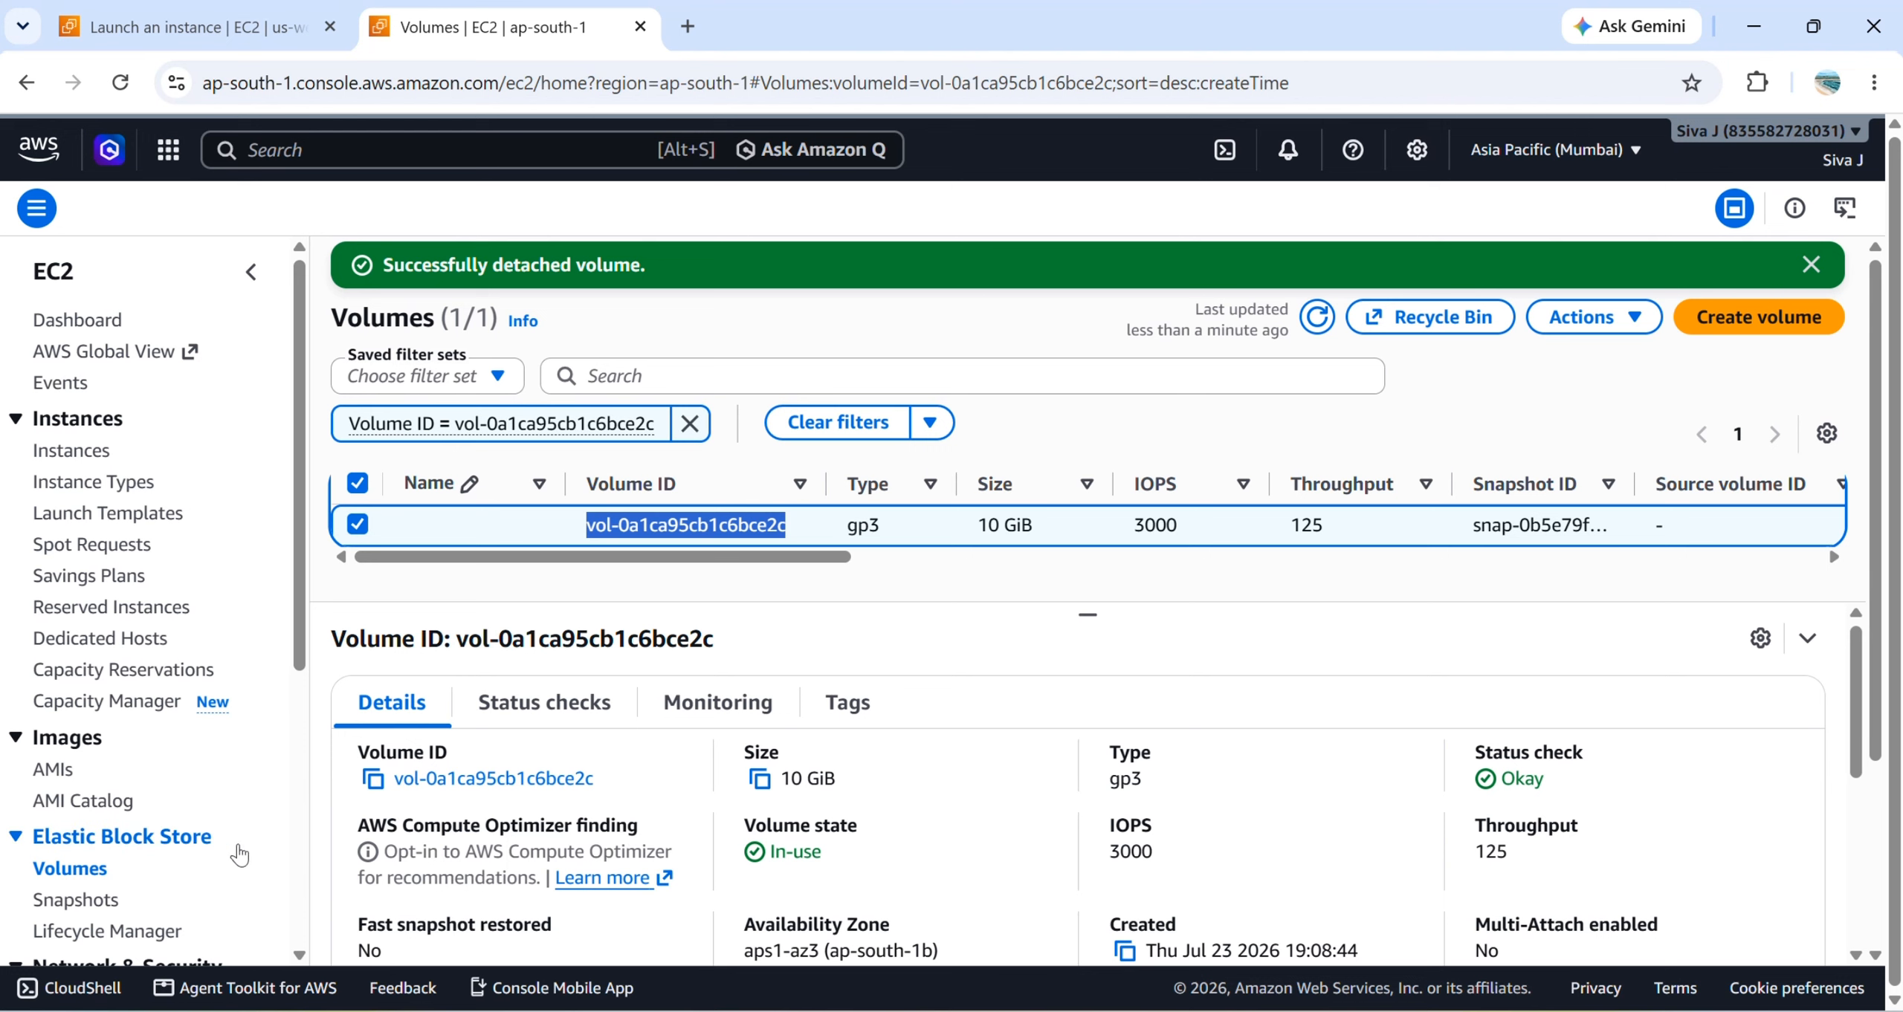
{"action": "left_click", "coordinate": [87, 452]}
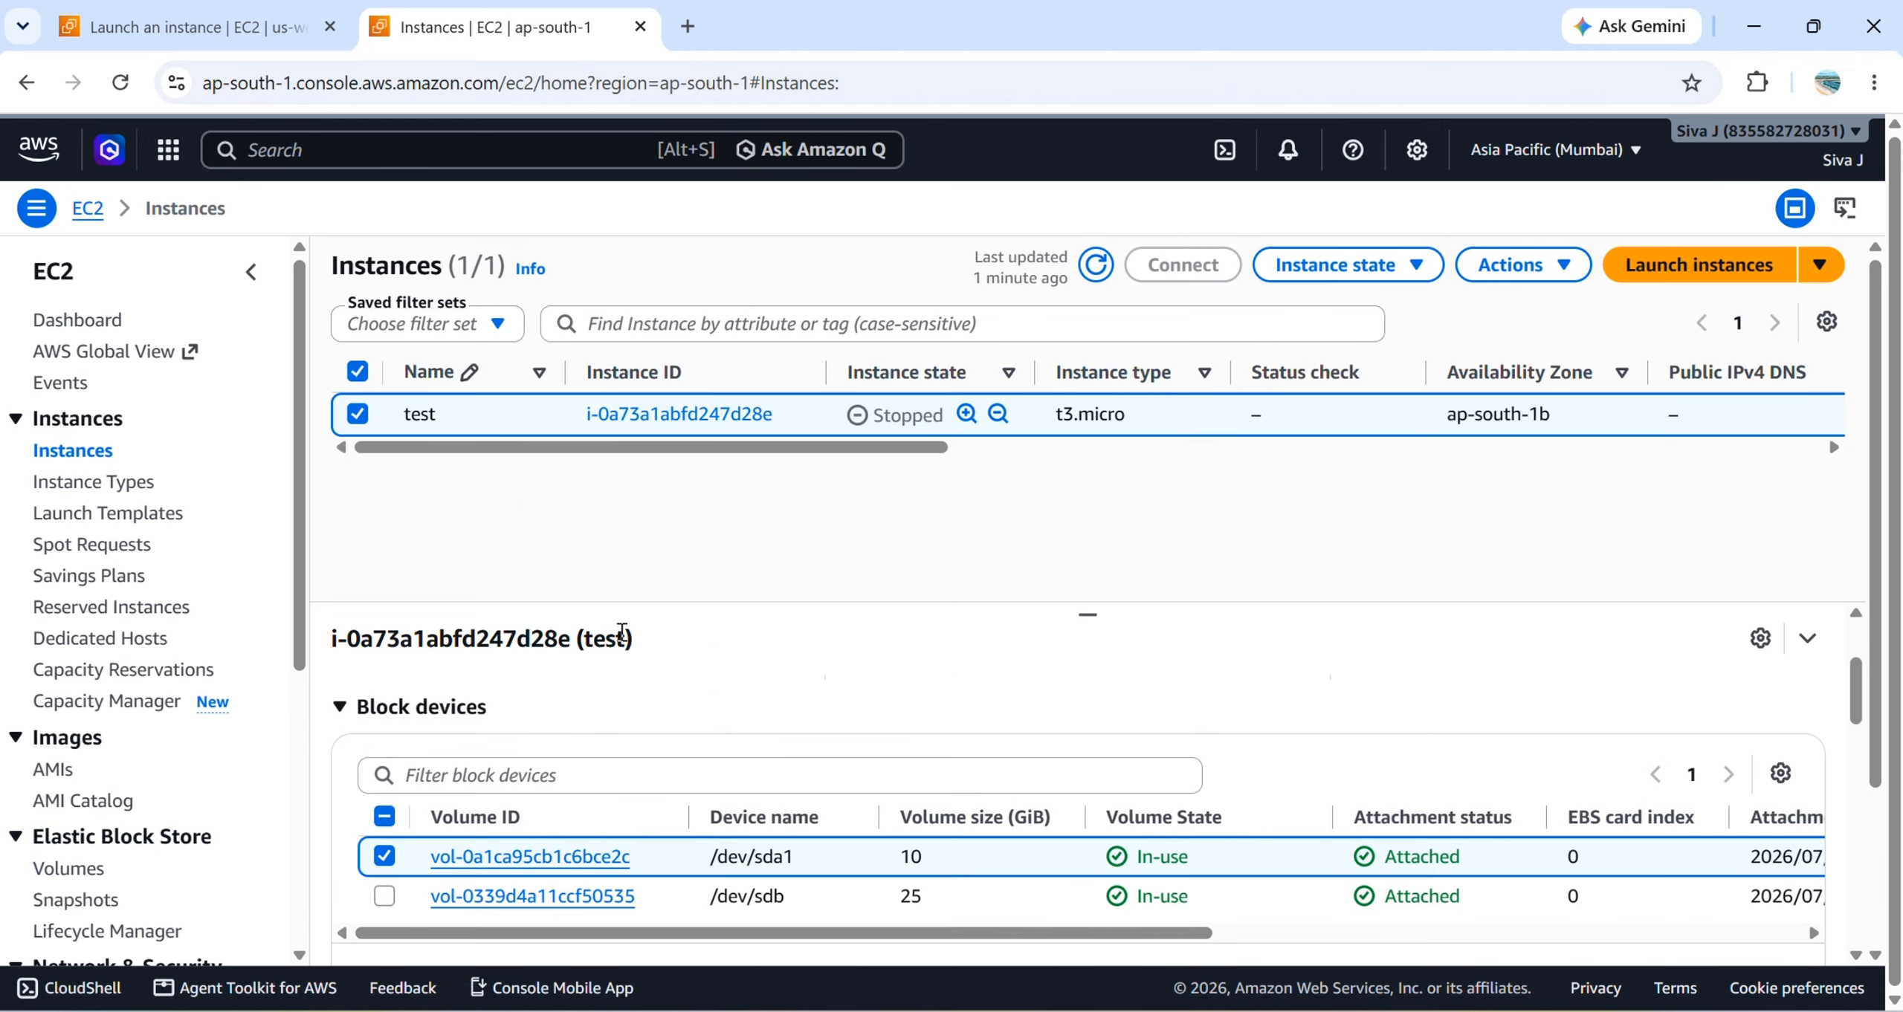
{"action": "scroll", "coordinate": [595, 669], "scroll_direction": "up", "scroll_amount": 2}
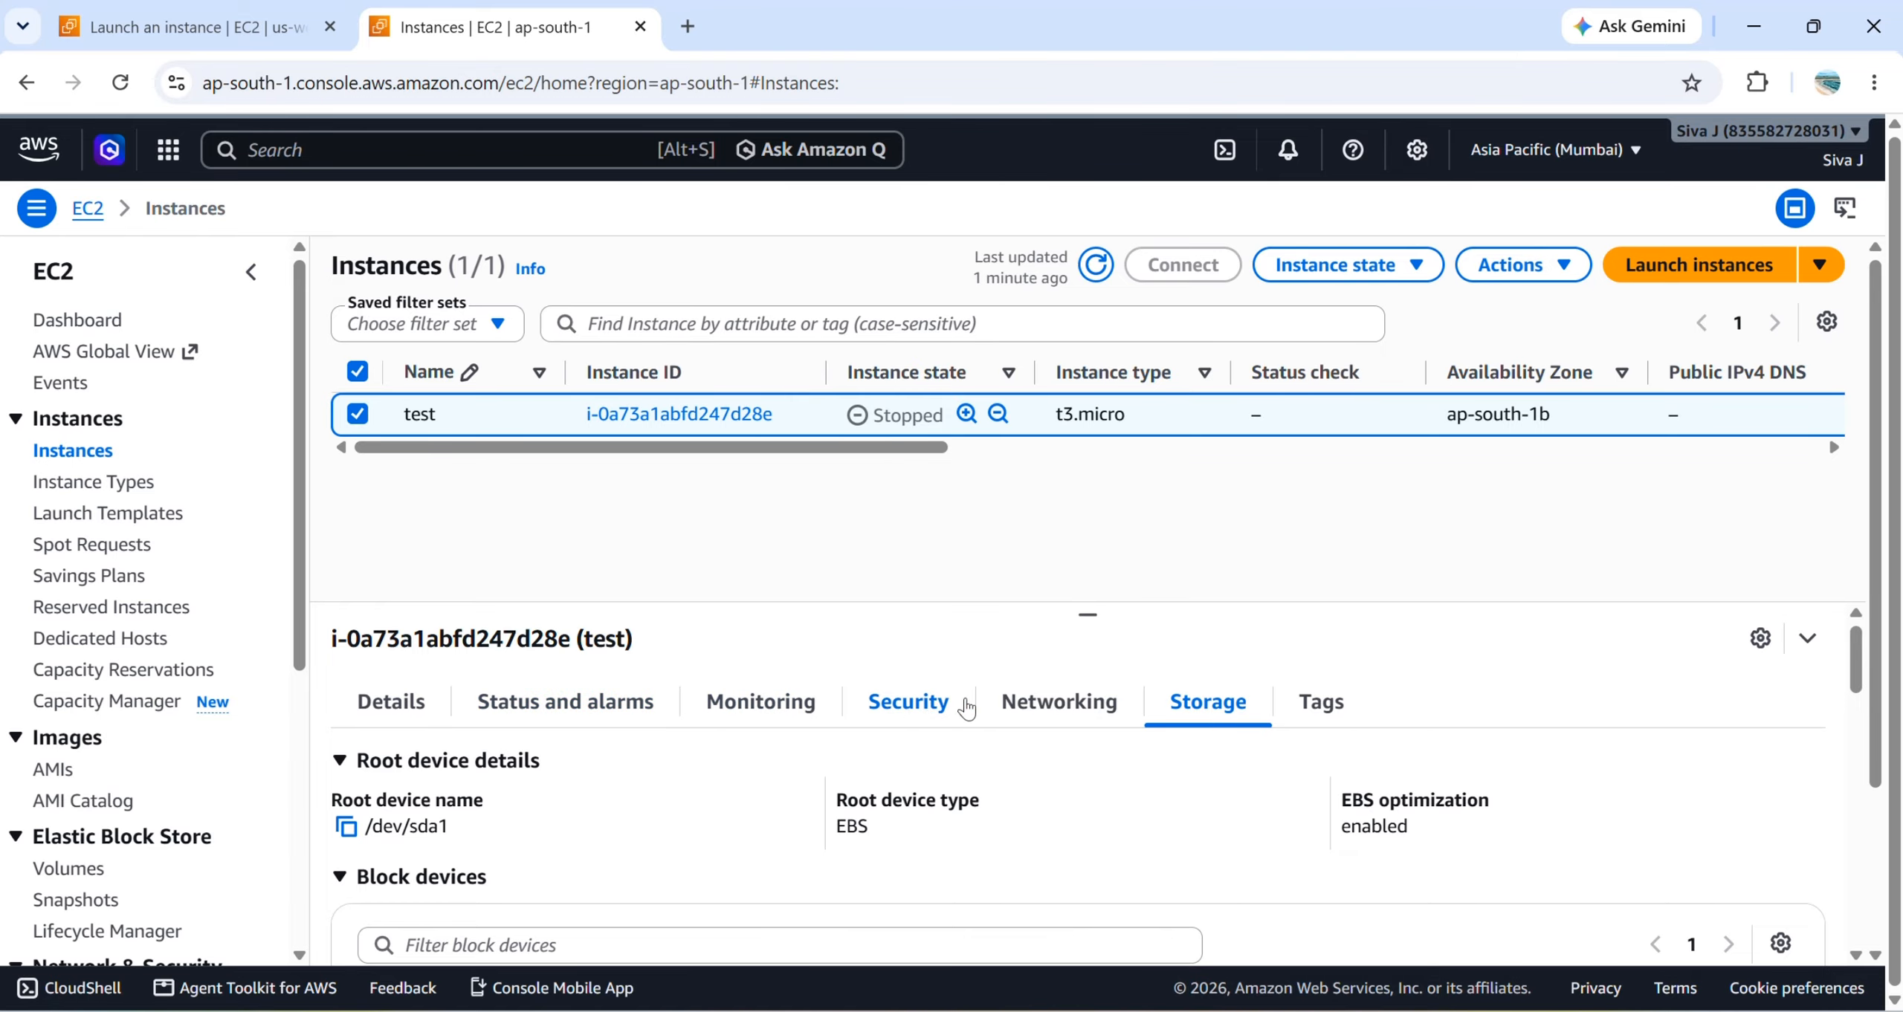
{"action": "left_click", "coordinate": [1025, 702]}
{"action": "scroll", "coordinate": [1118, 765], "scroll_direction": "down", "scroll_amount": 1}
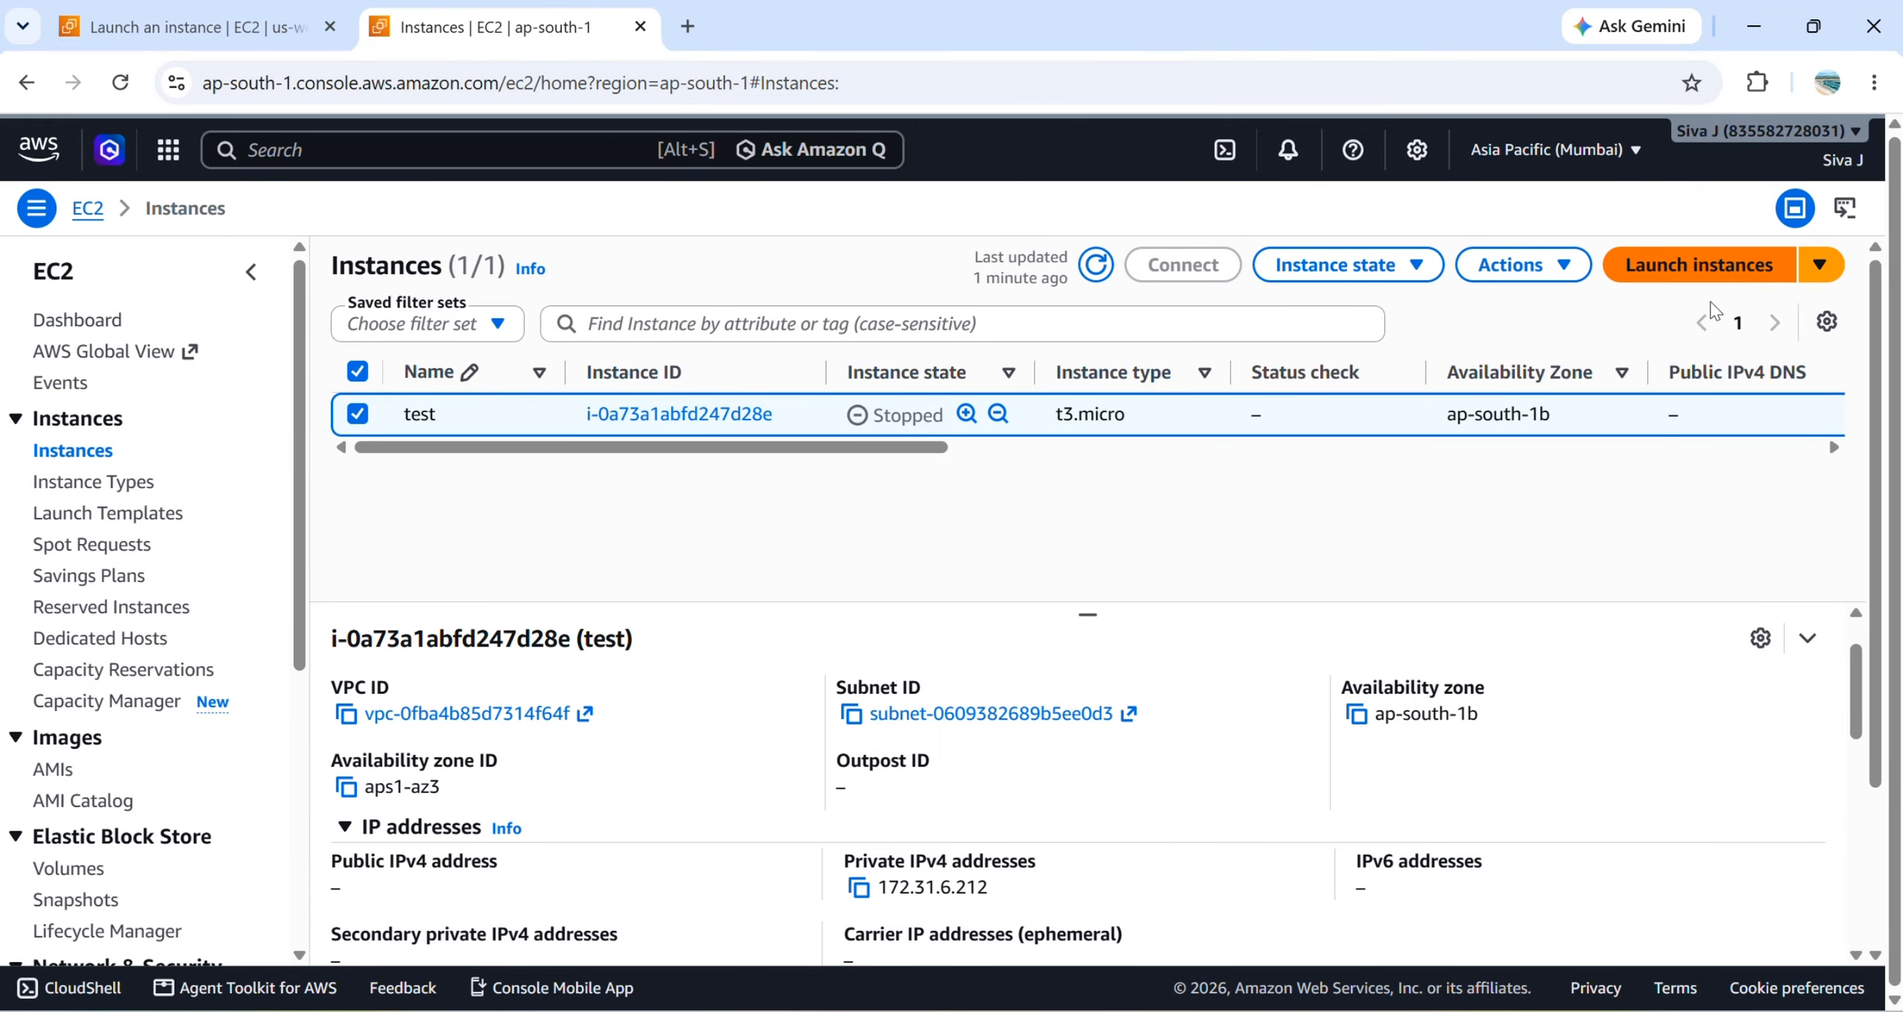
- Duplicate the Instances browser tab and open the launch form for a new instance in the copy
{"action": "right_click", "coordinate": [448, 37]}
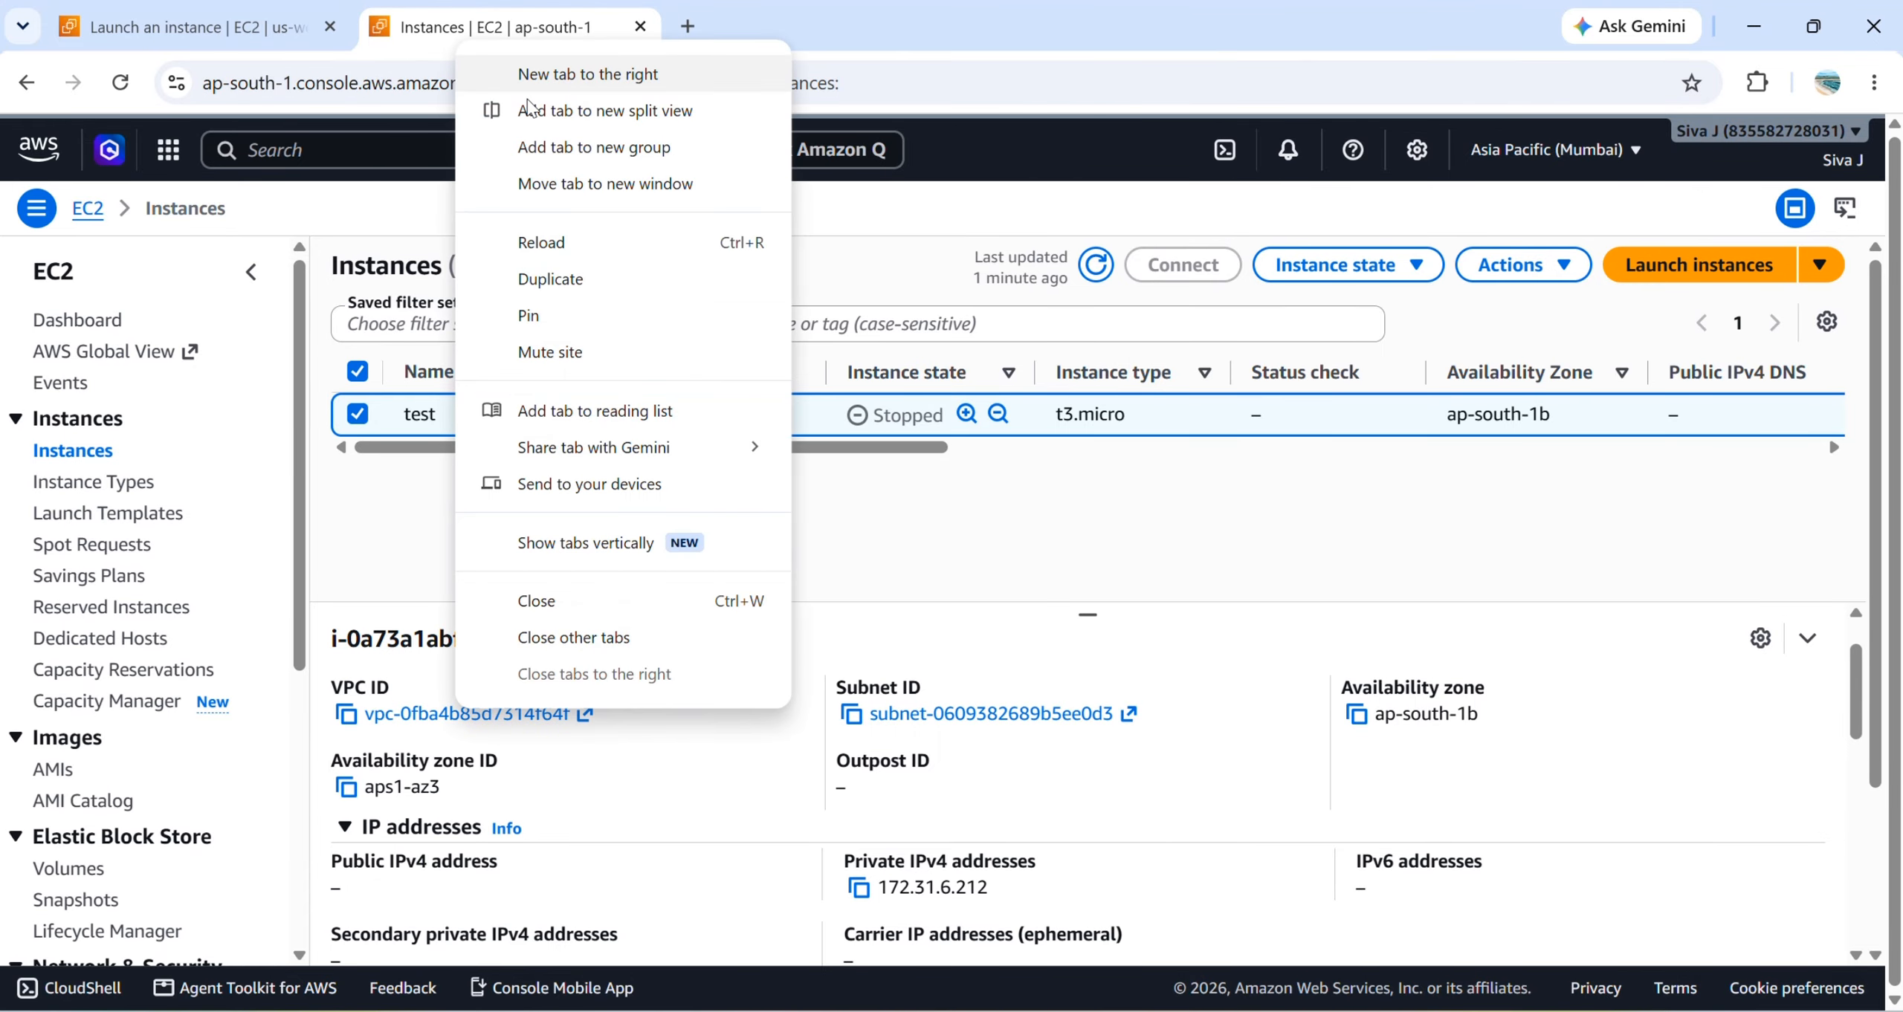
{"action": "left_click", "coordinate": [651, 280]}
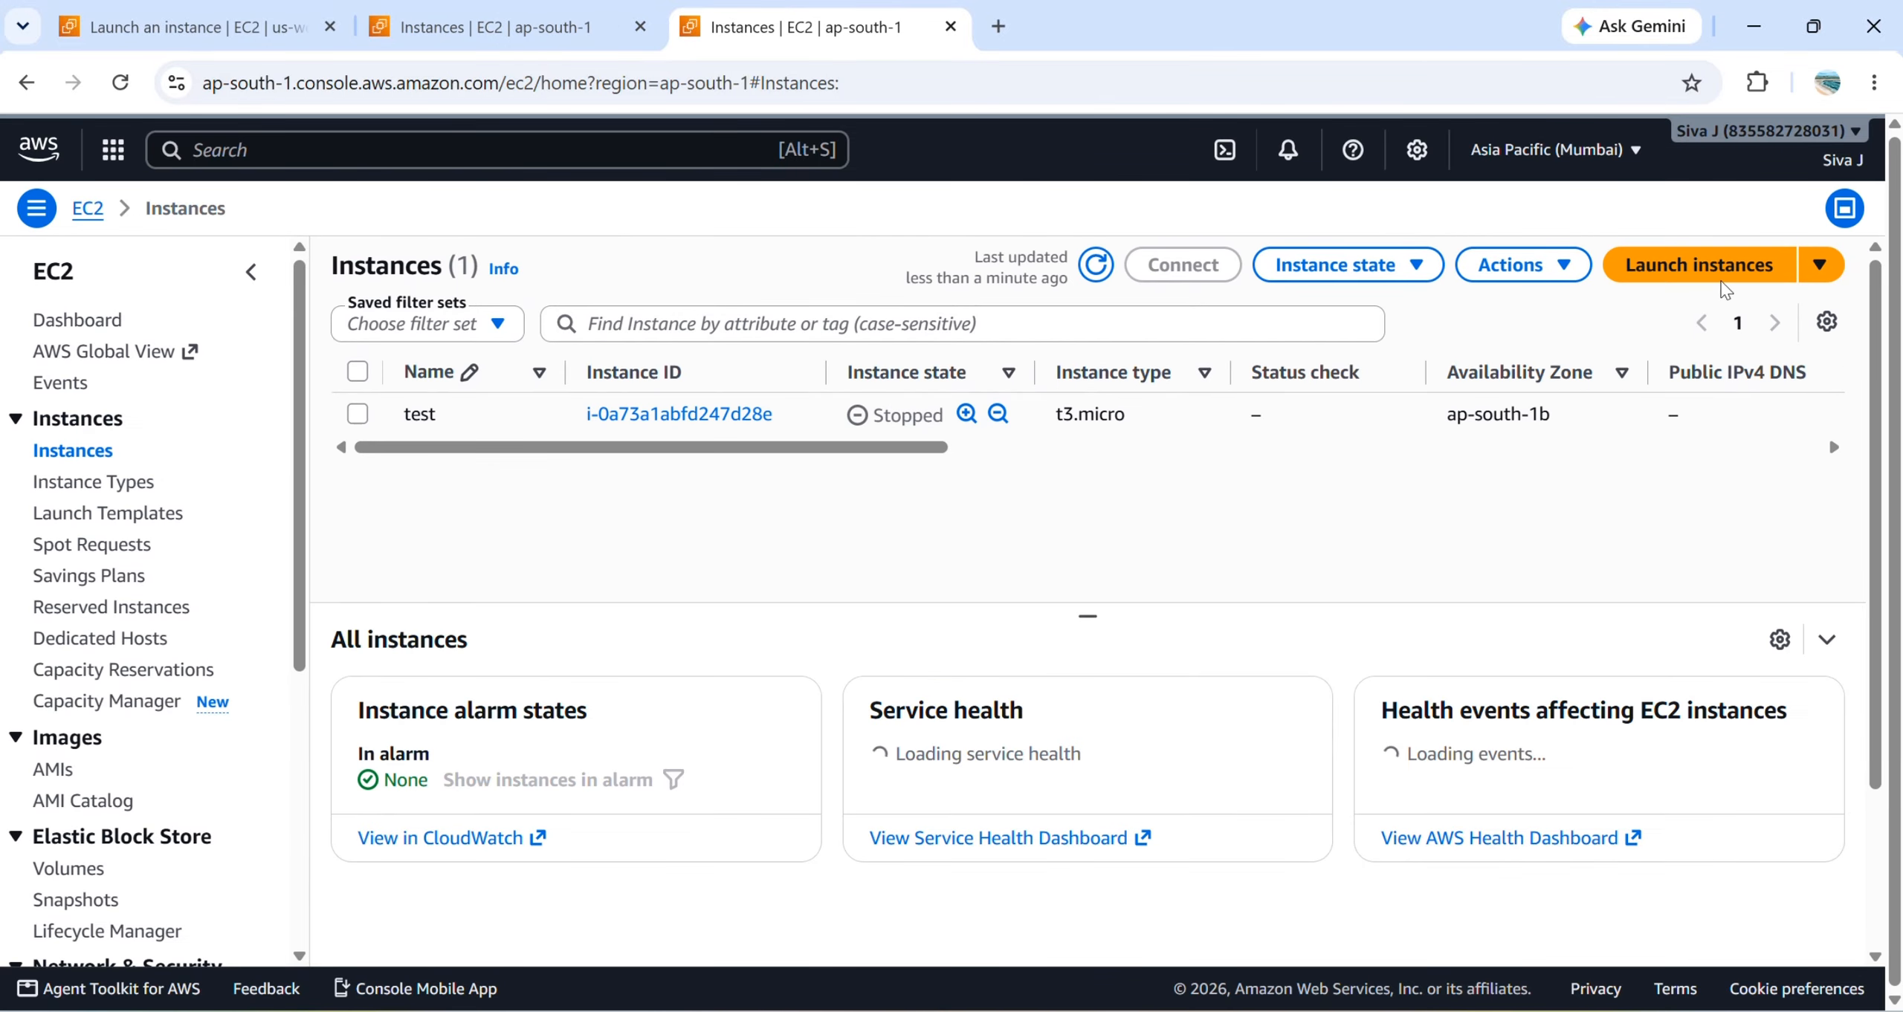
{"action": "left_click", "coordinate": [1731, 275]}
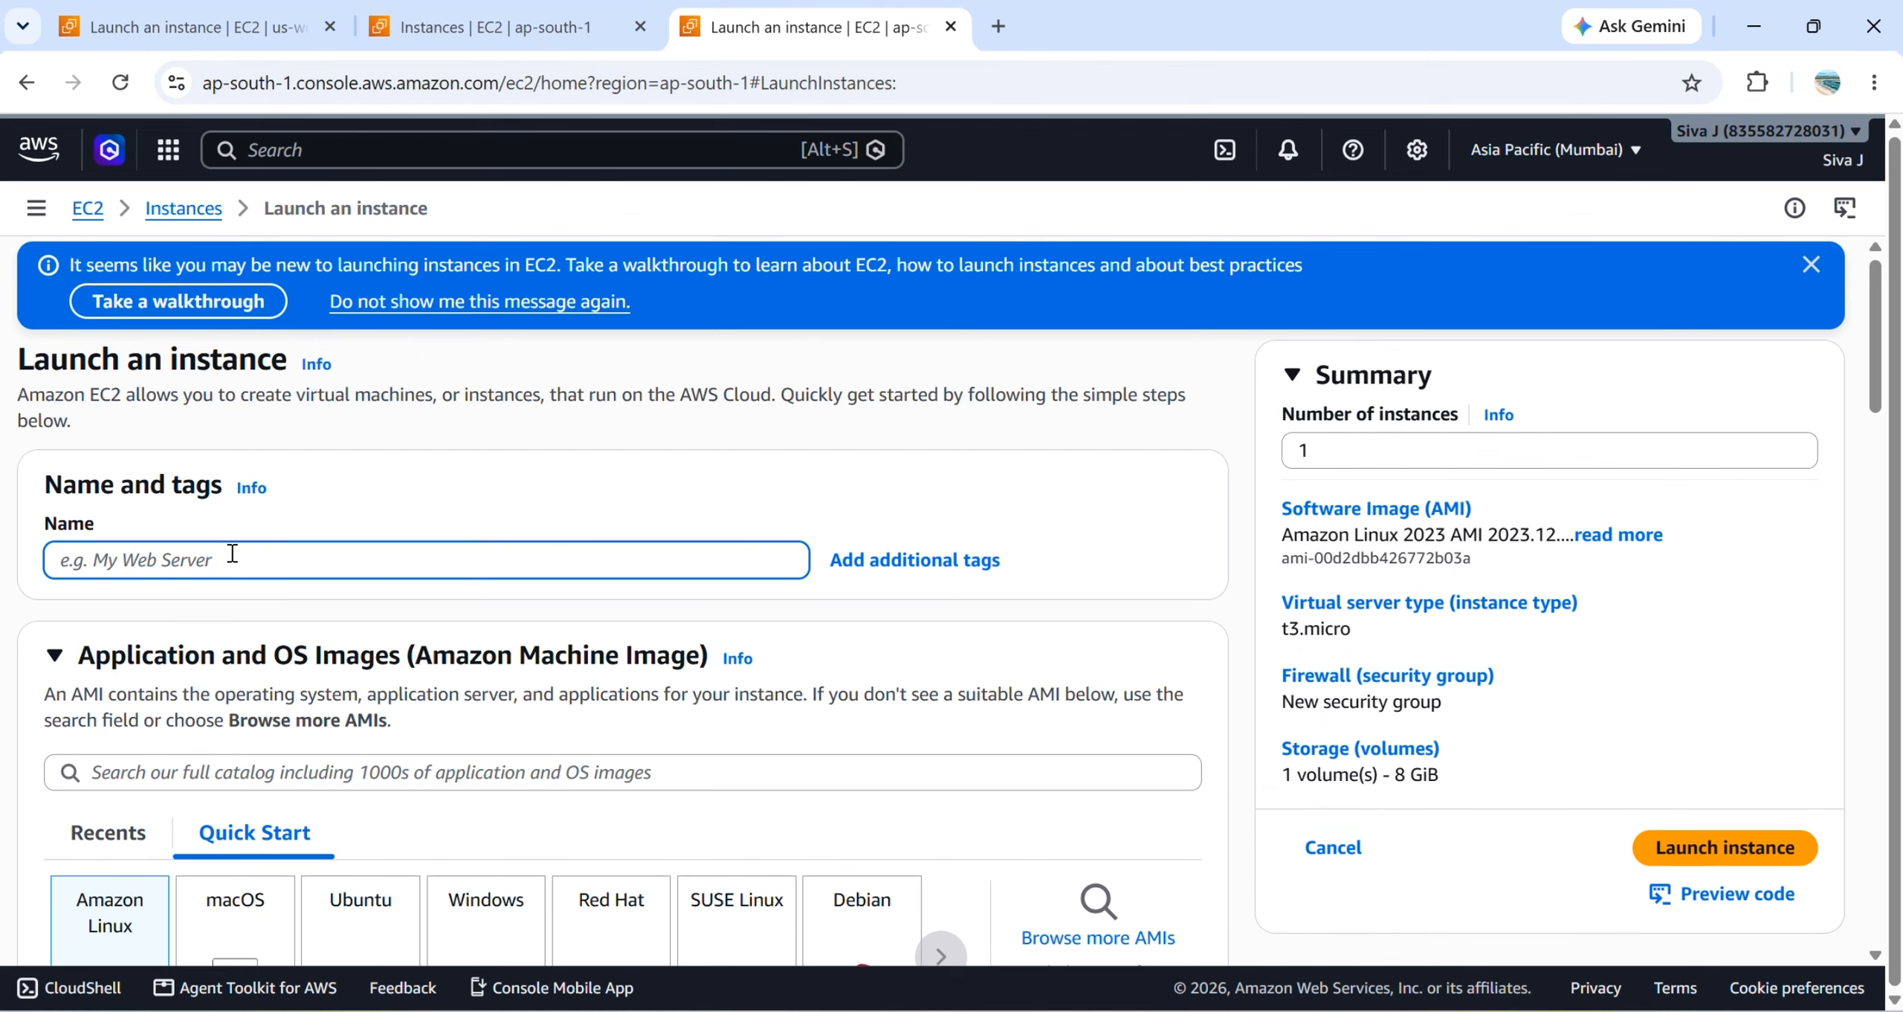
- Name the new instance recovery-server and choose Red Hat as its operating system image
{"action": "type", "text": "recovery"}
{"action": "scroll", "coordinate": [232, 554], "scroll_direction": "down", "scroll_amount": 3}
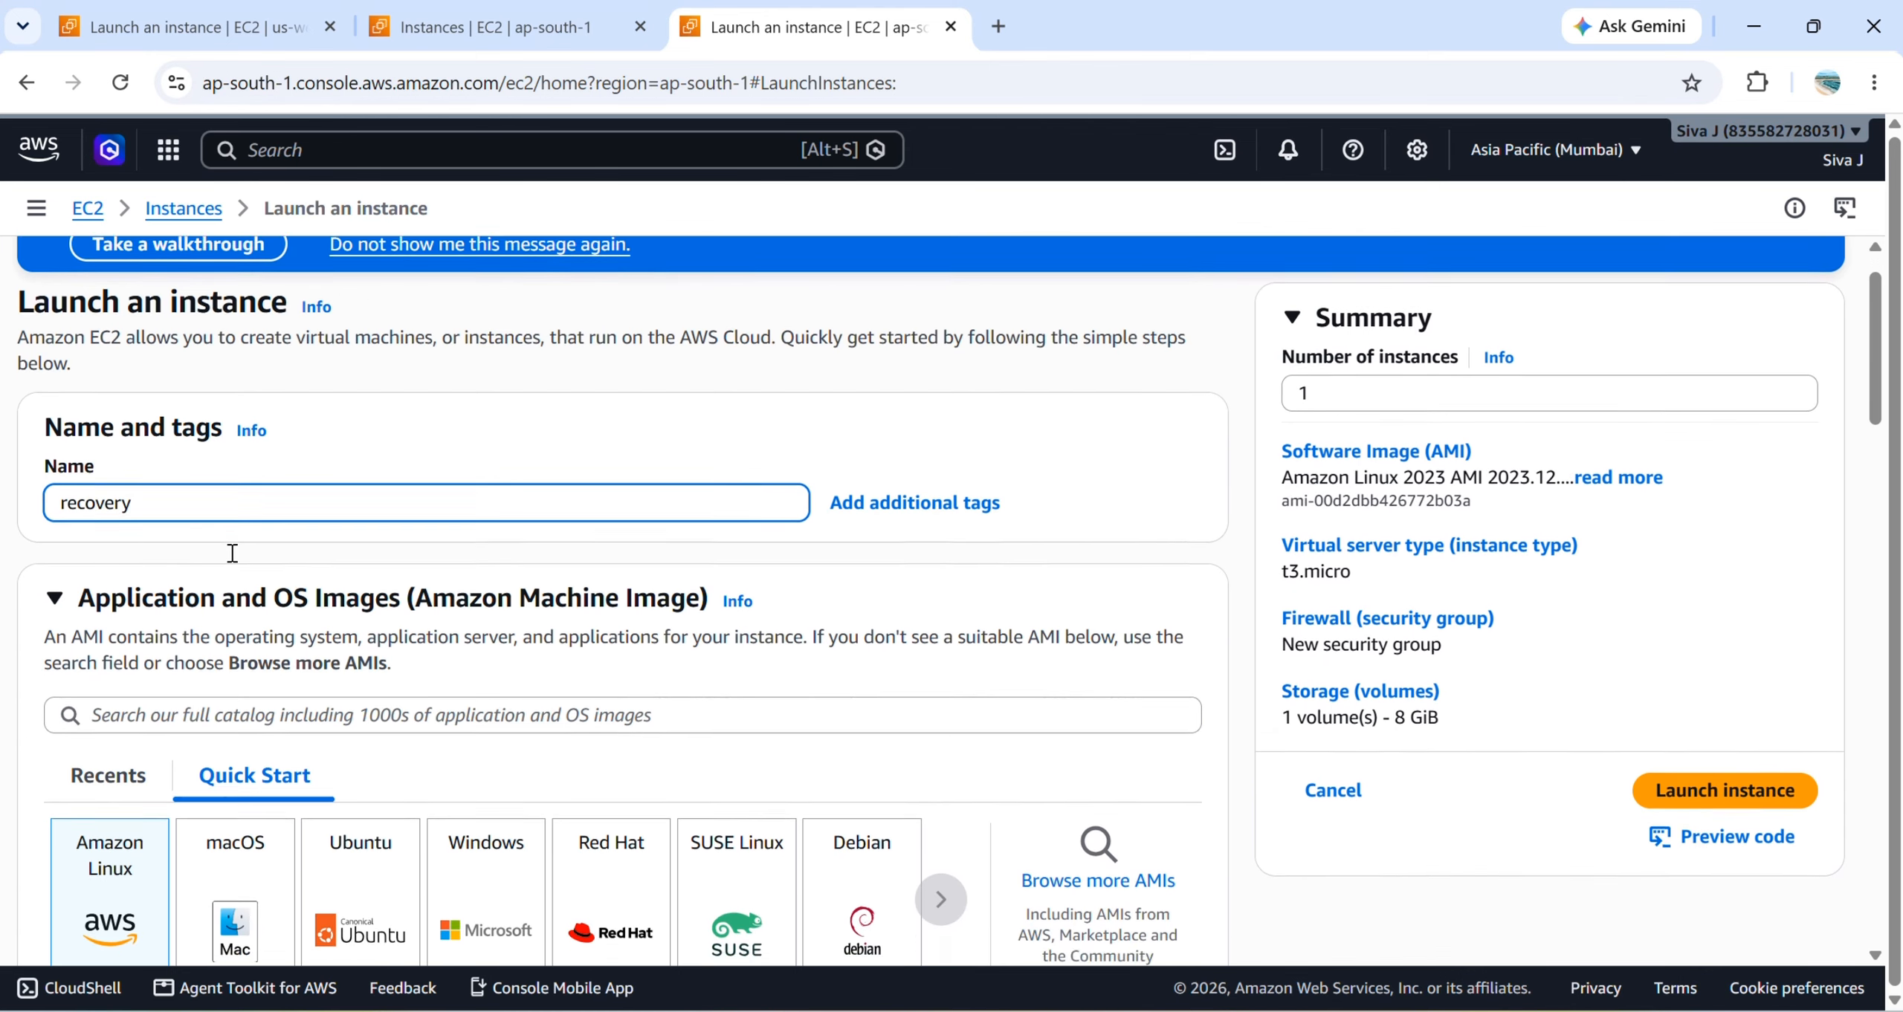
{"action": "left_click", "coordinate": [602, 719]}
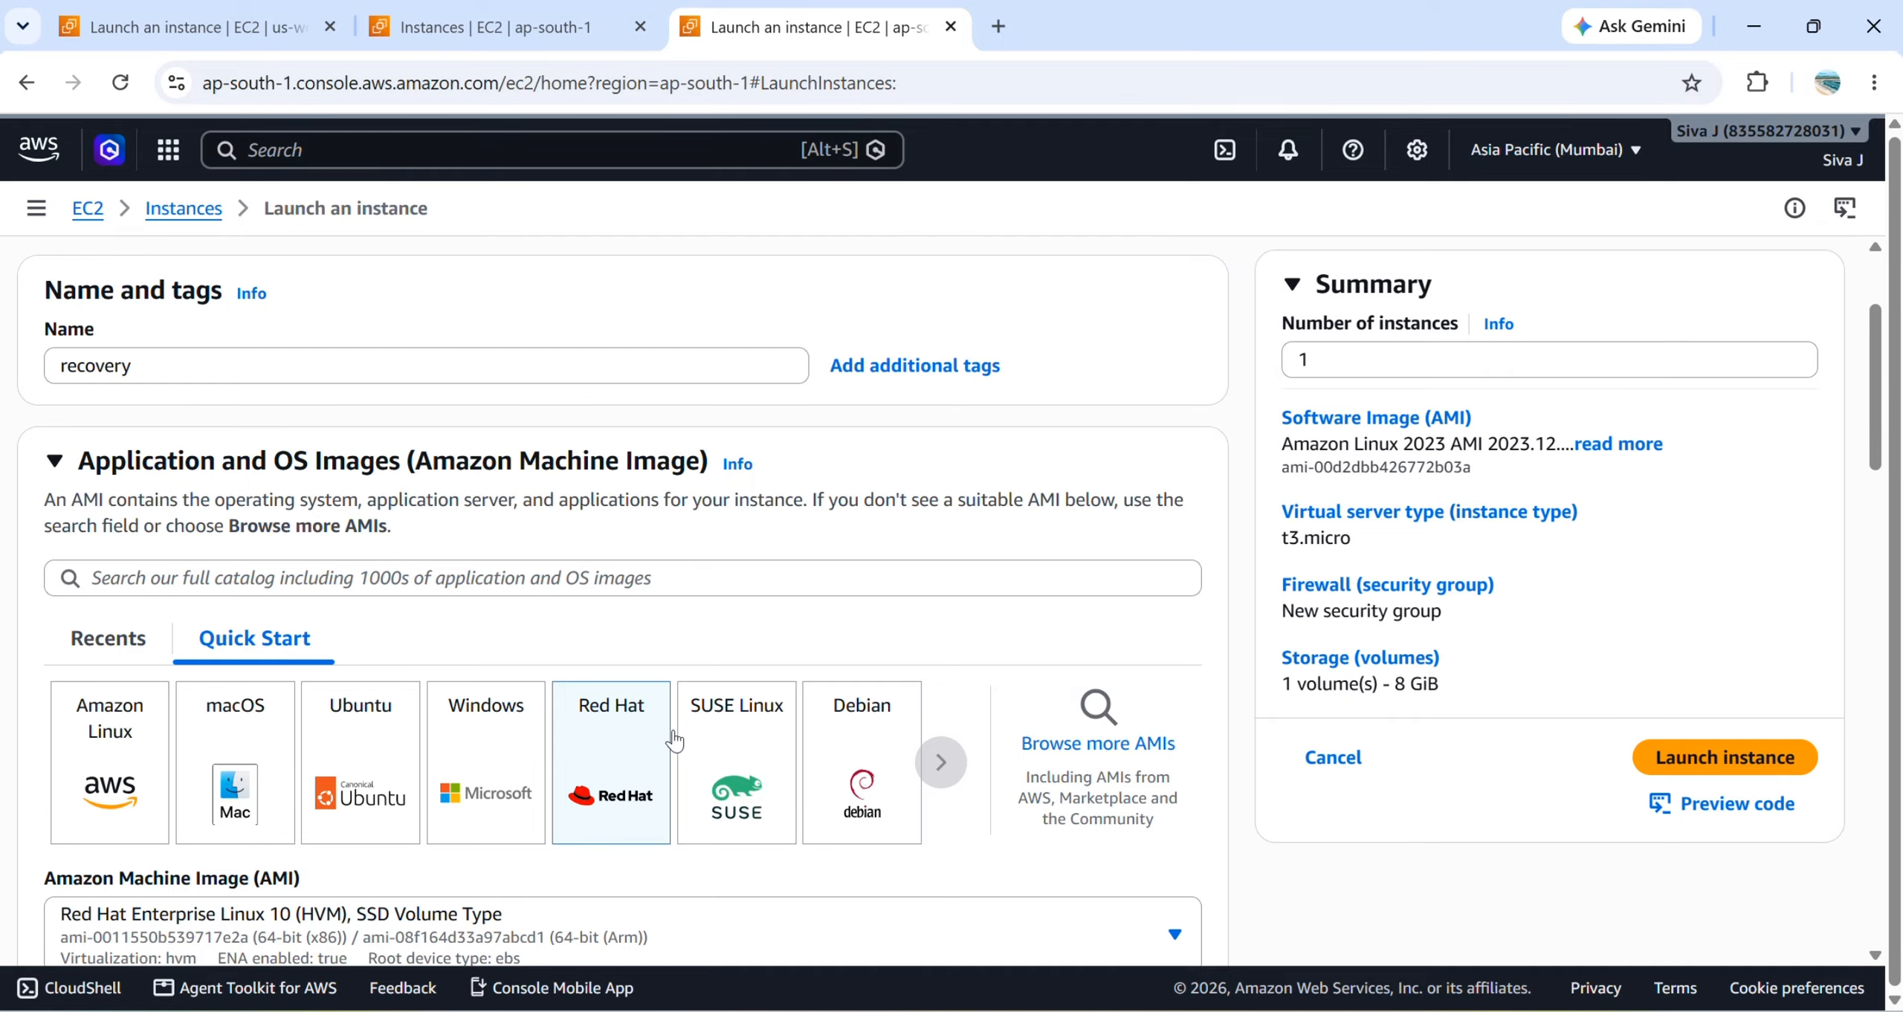
{"action": "left_click", "coordinate": [303, 365]}
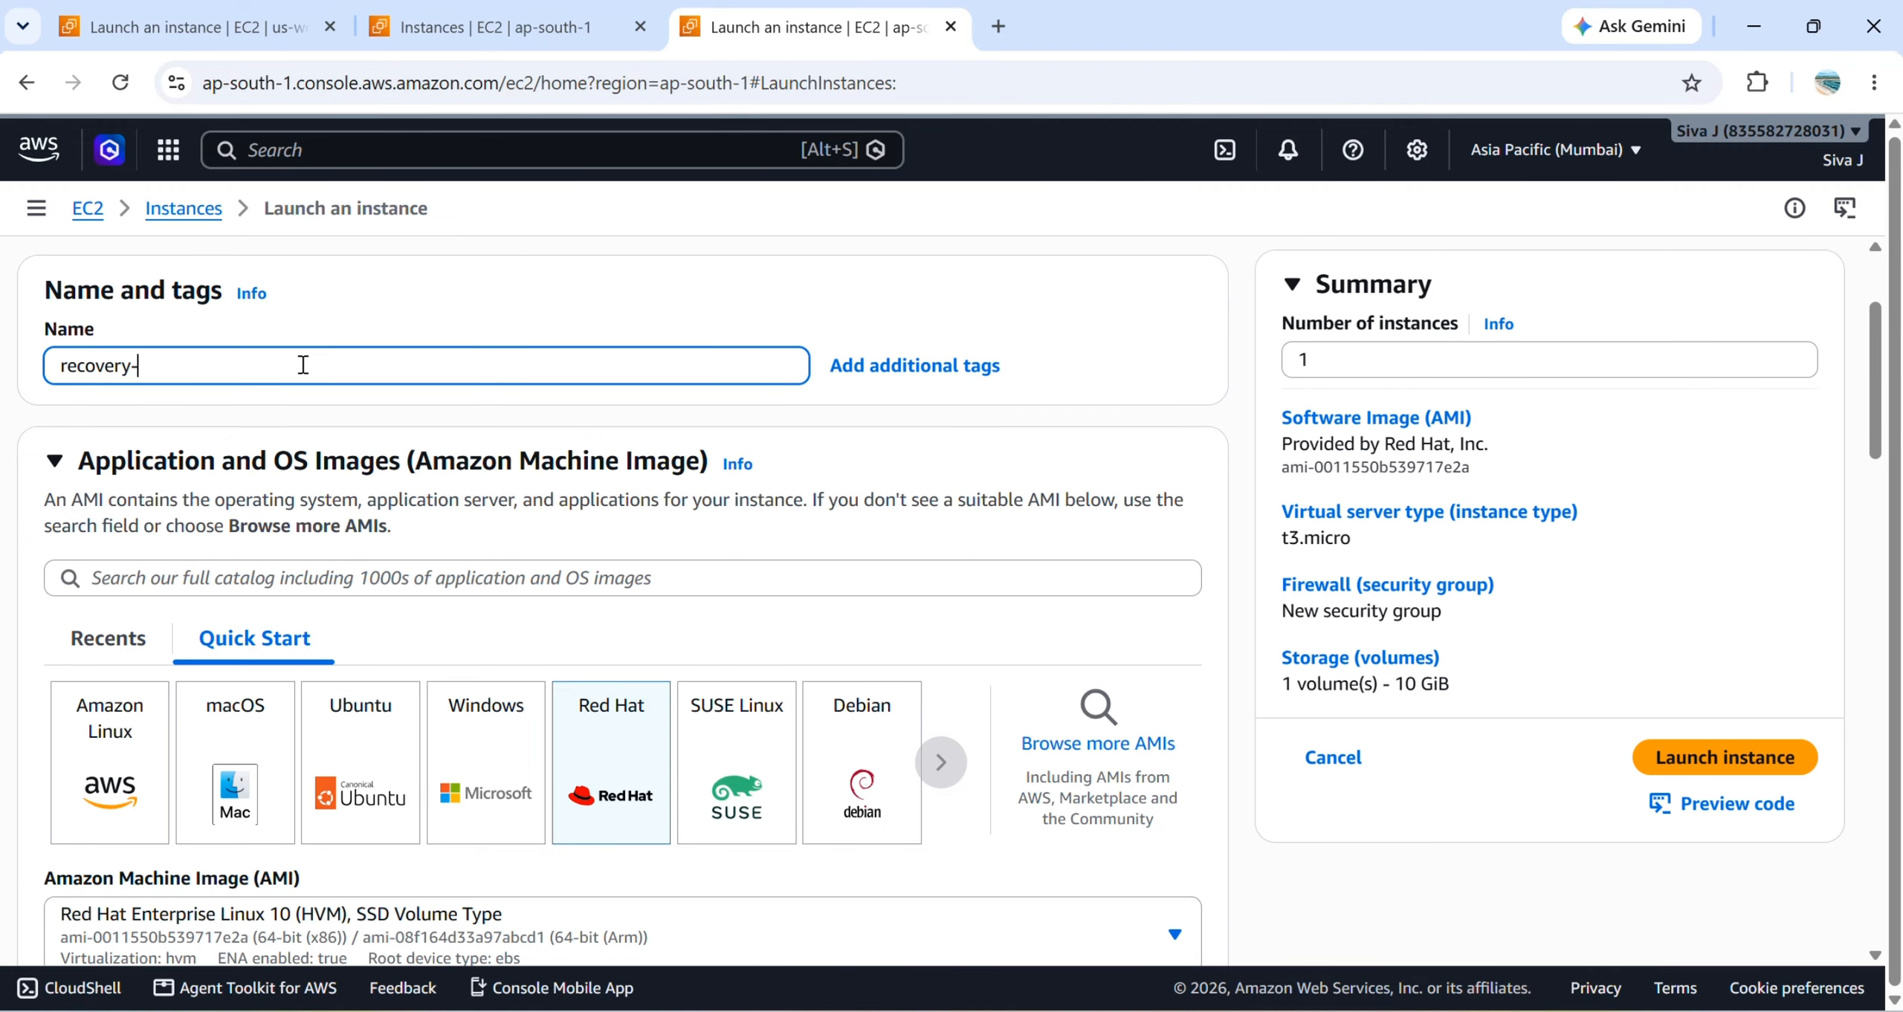
{"action": "type", "text": "-server"}
- Create an RSA key pair named recover in .pem format for the new instance
{"action": "scroll", "coordinate": [306, 365], "scroll_direction": "down", "scroll_amount": 5}
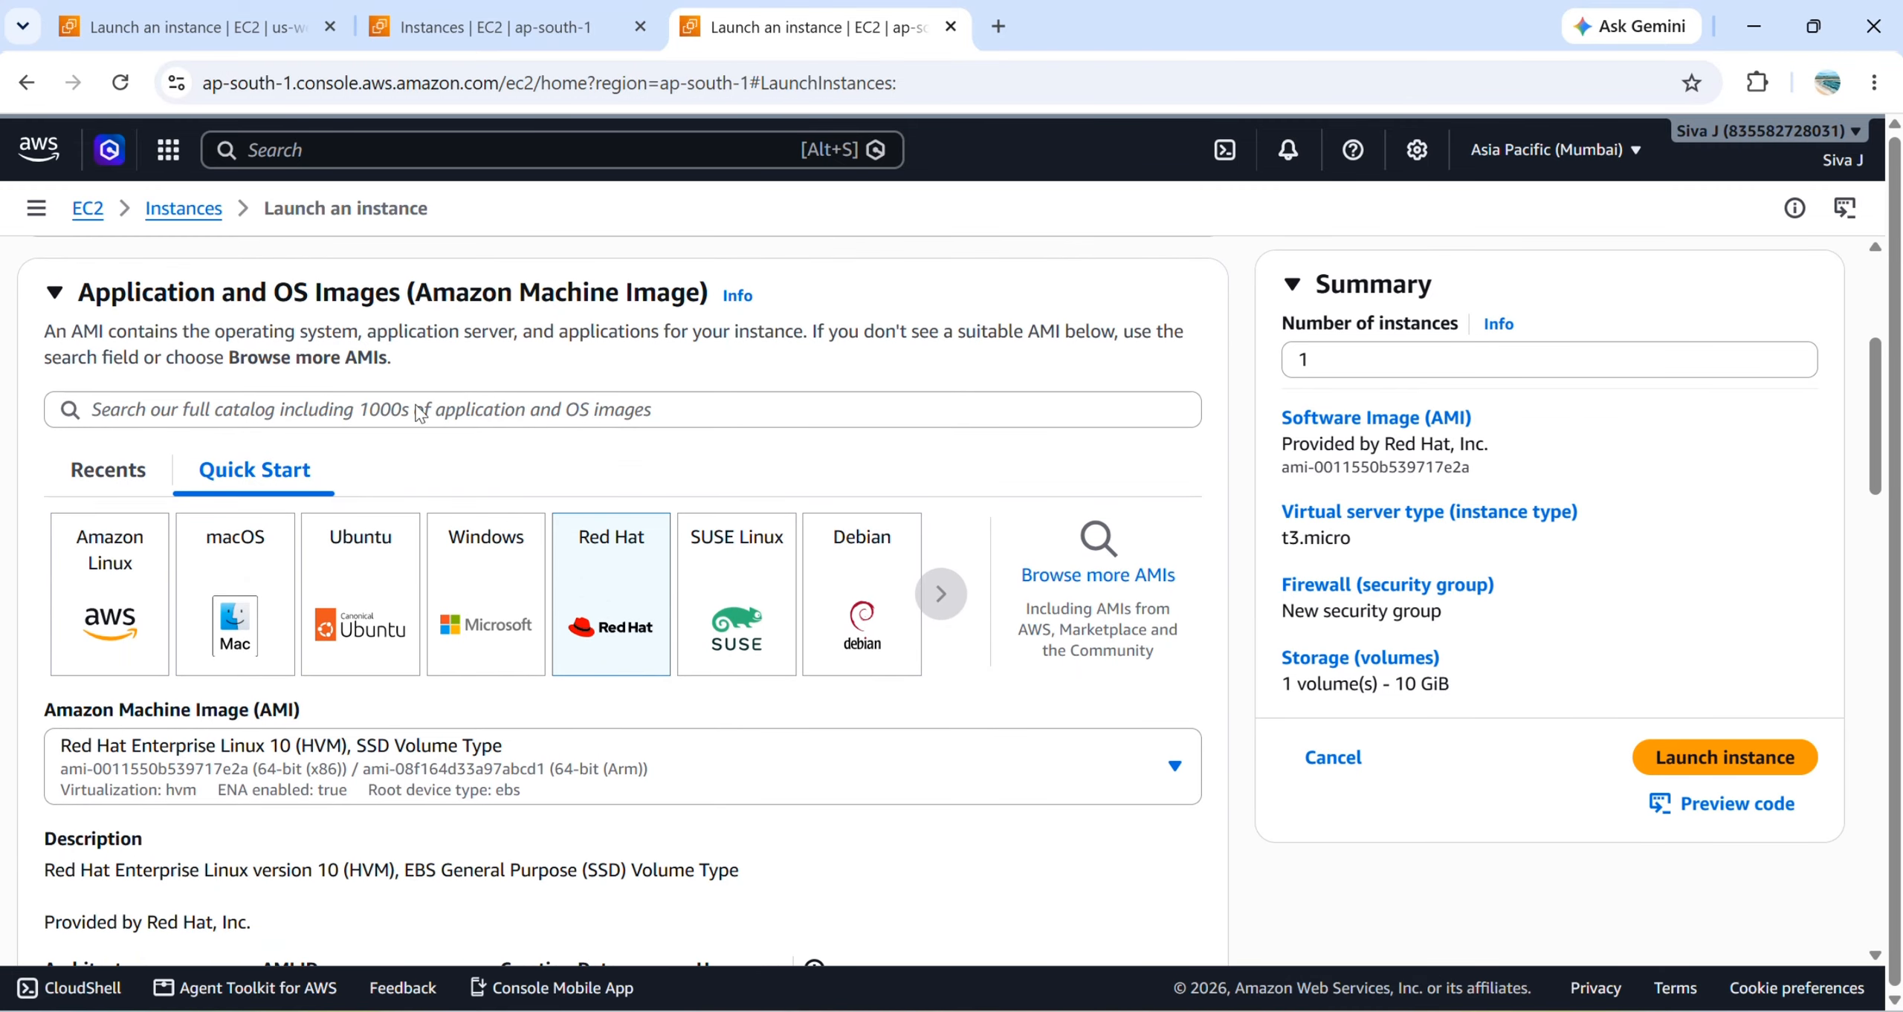
{"action": "scroll", "coordinate": [654, 684], "scroll_direction": "down", "scroll_amount": 10}
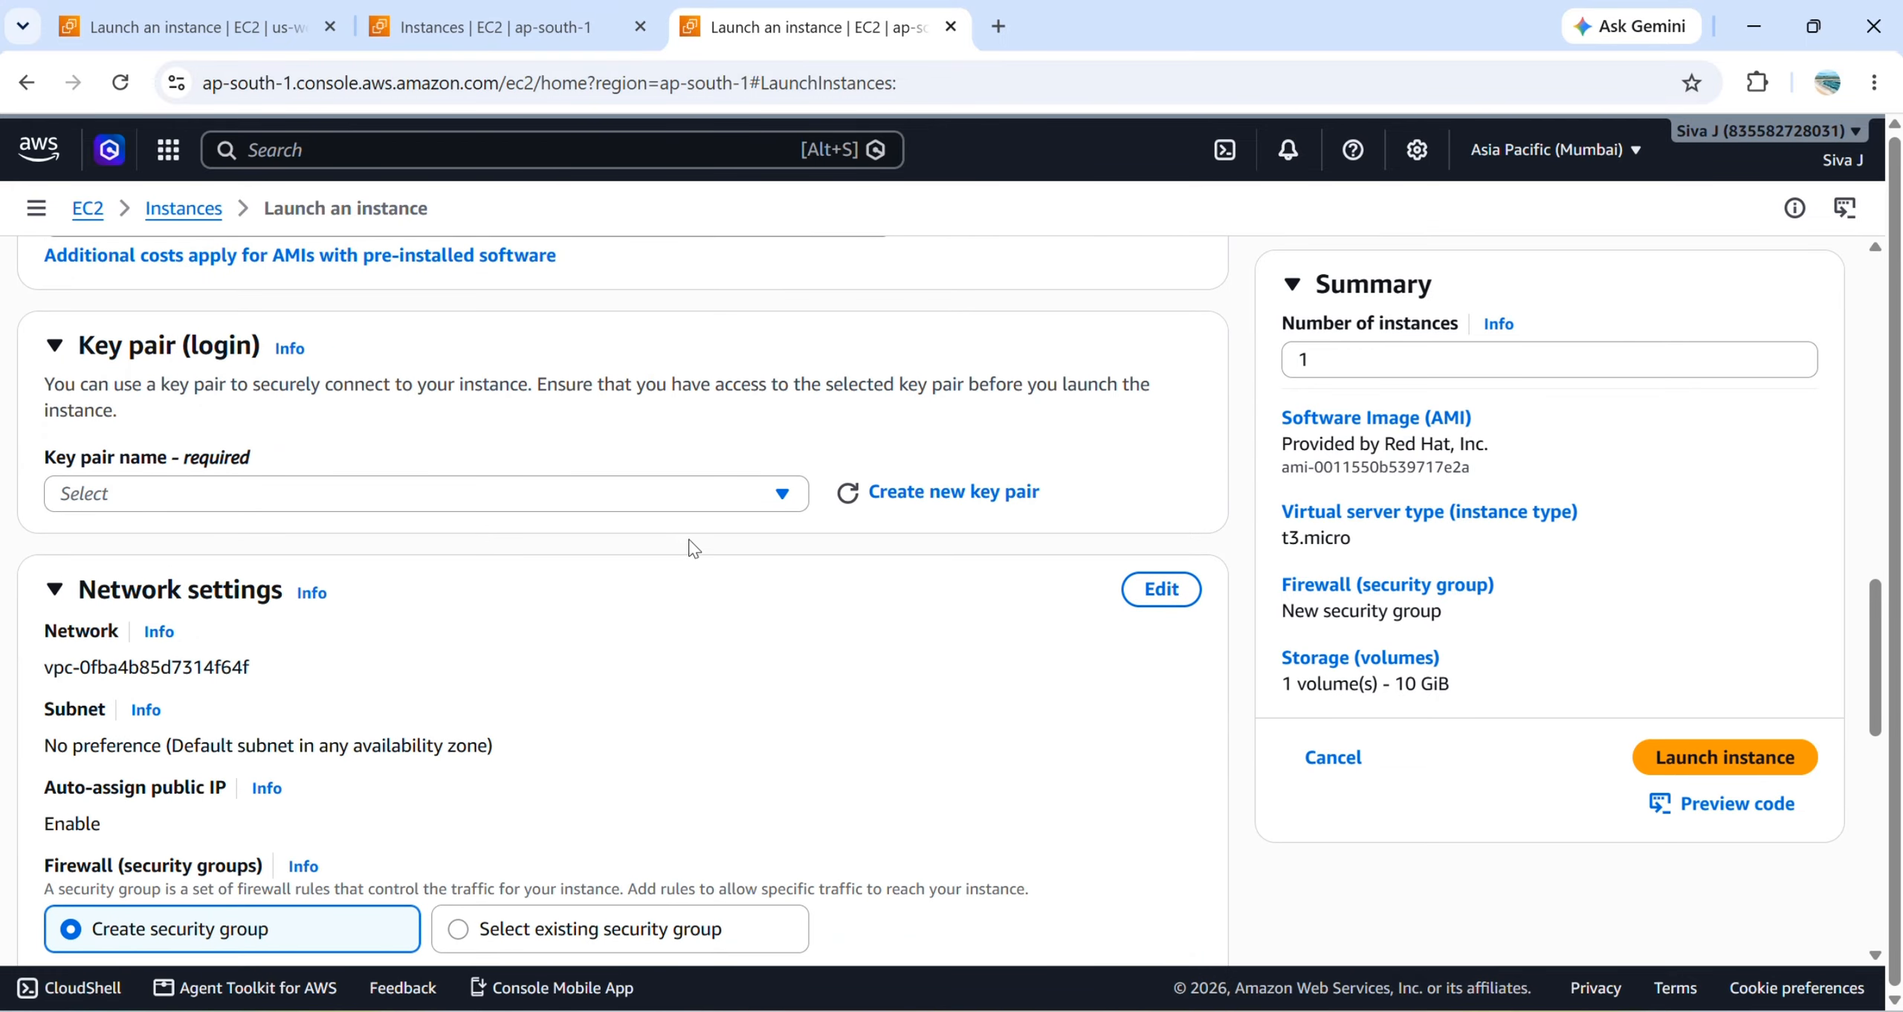
{"action": "left_click", "coordinate": [929, 497]}
{"action": "left_click", "coordinate": [771, 404]}
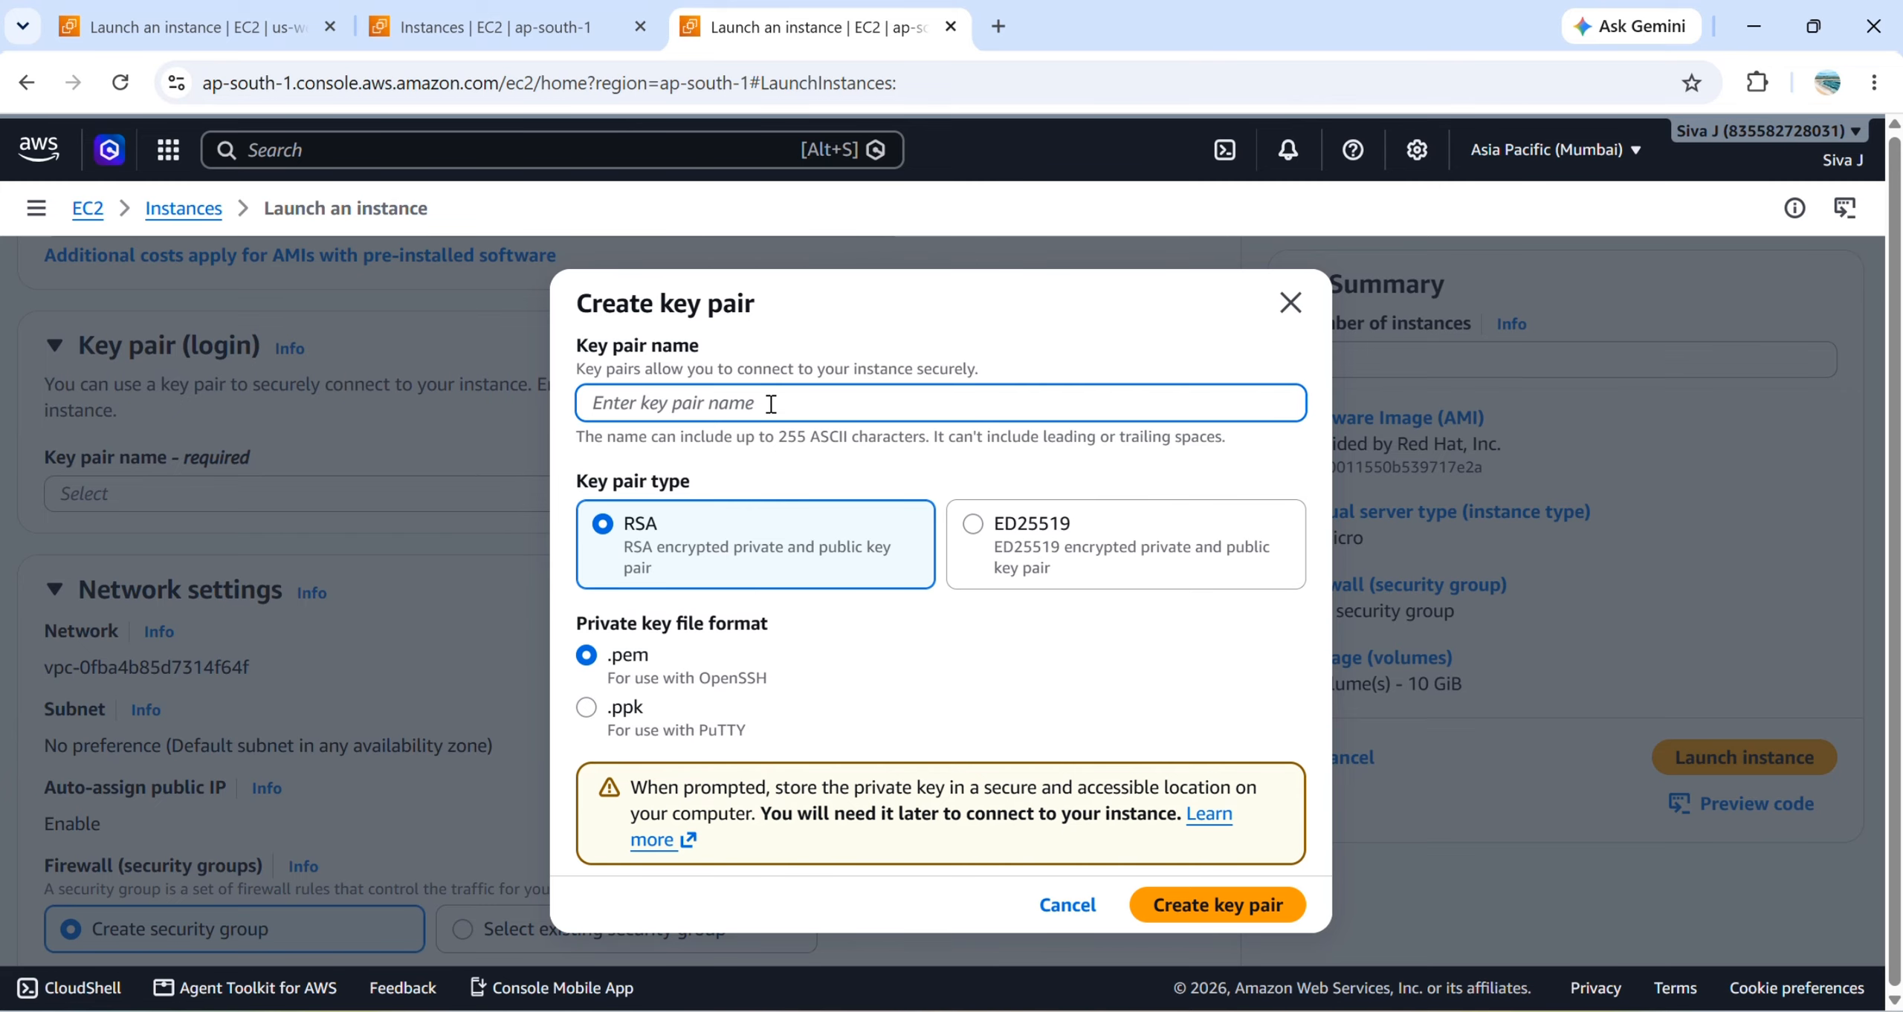
{"action": "type", "text": "rev"}
{"action": "type", "text": "over"}
{"action": "left_click", "coordinate": [1256, 913]}
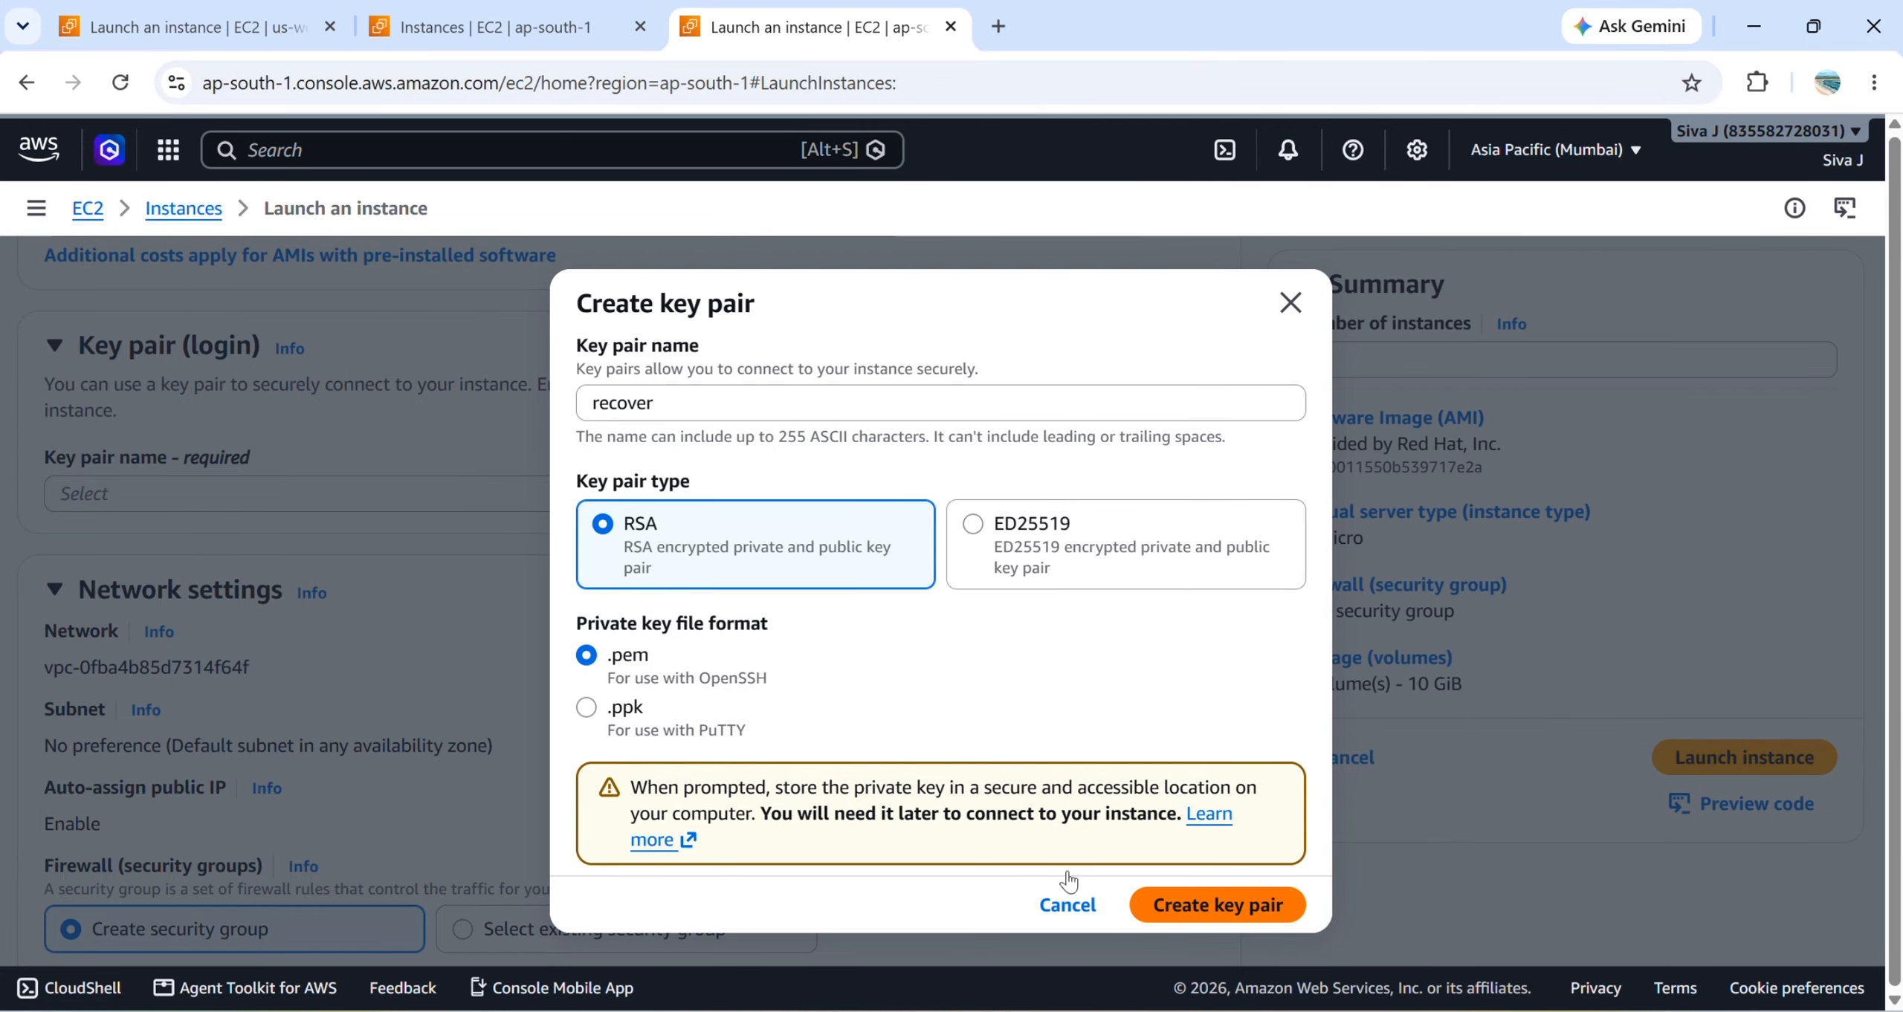
- Launch recovery-server with the default security group and 10 GiB gp3 storage settings, and return to the instances list
{"action": "scroll", "coordinate": [476, 758], "scroll_direction": "down", "scroll_amount": 10}
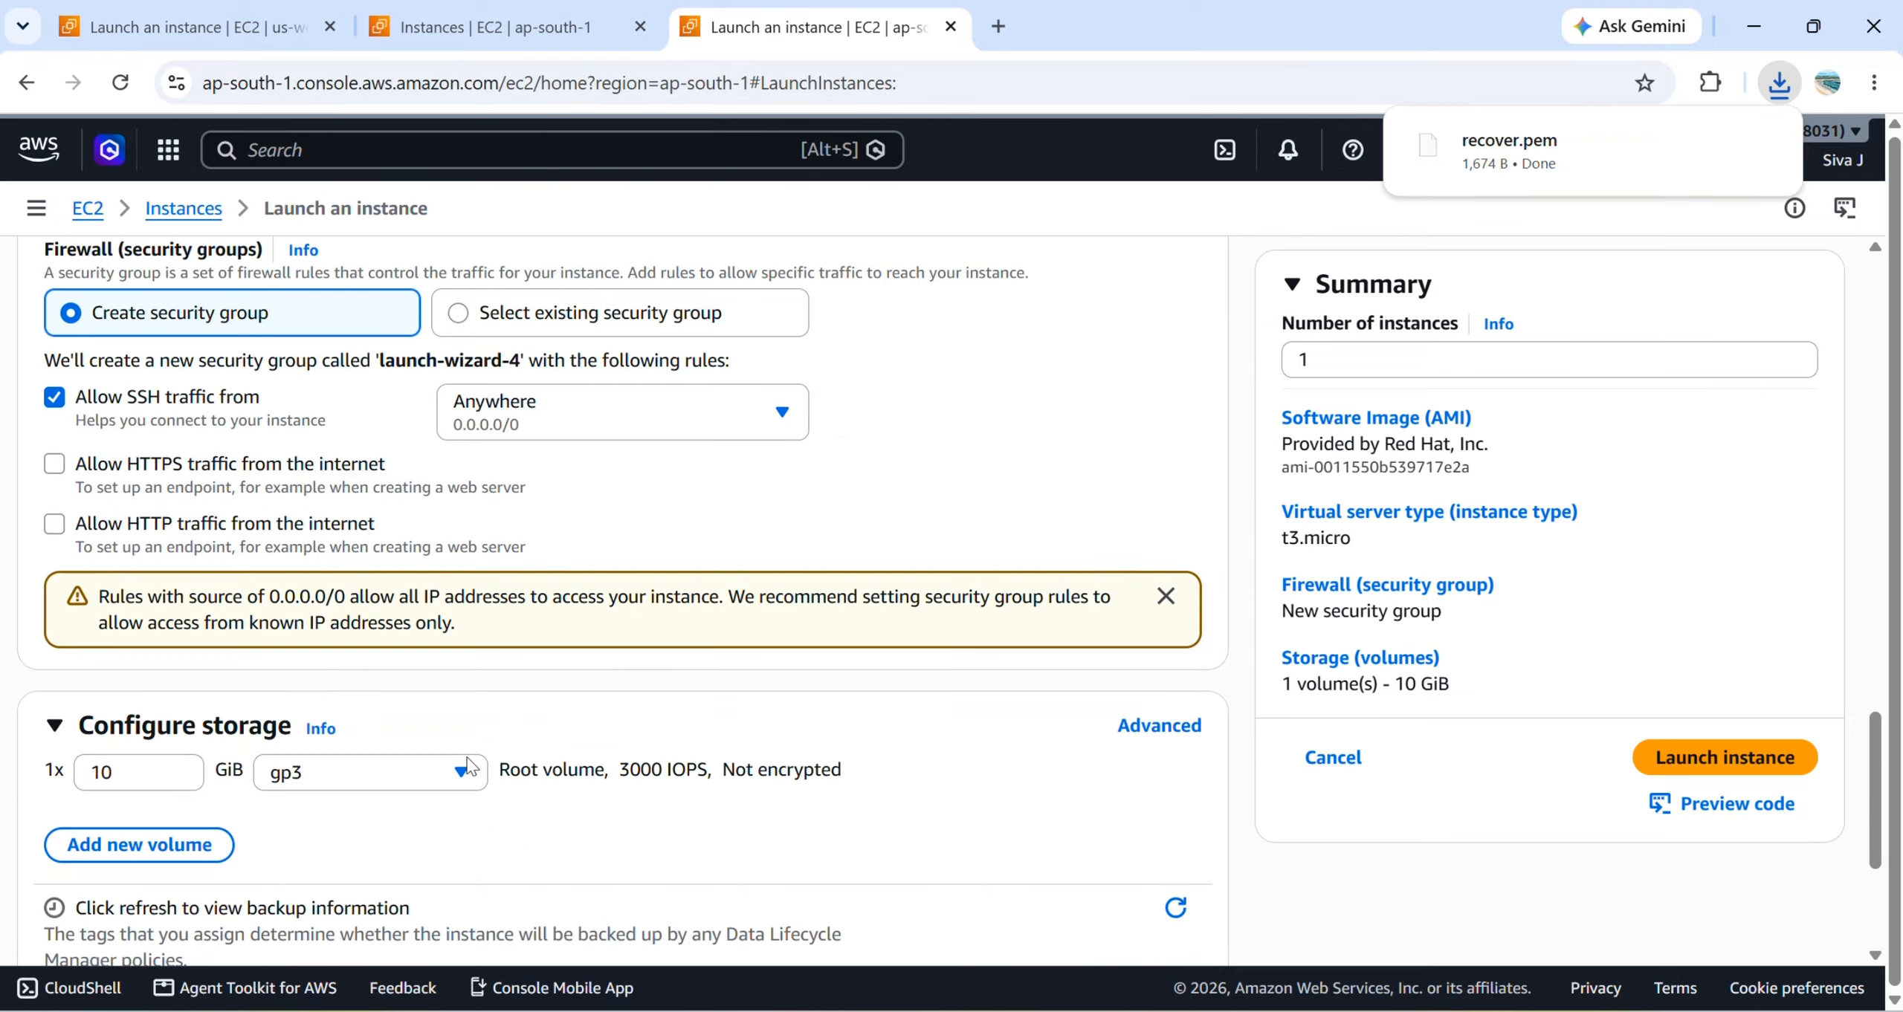
{"action": "scroll", "coordinate": [468, 765], "scroll_direction": "down", "scroll_amount": 2}
{"action": "scroll", "coordinate": [468, 765], "scroll_direction": "up", "scroll_amount": 4}
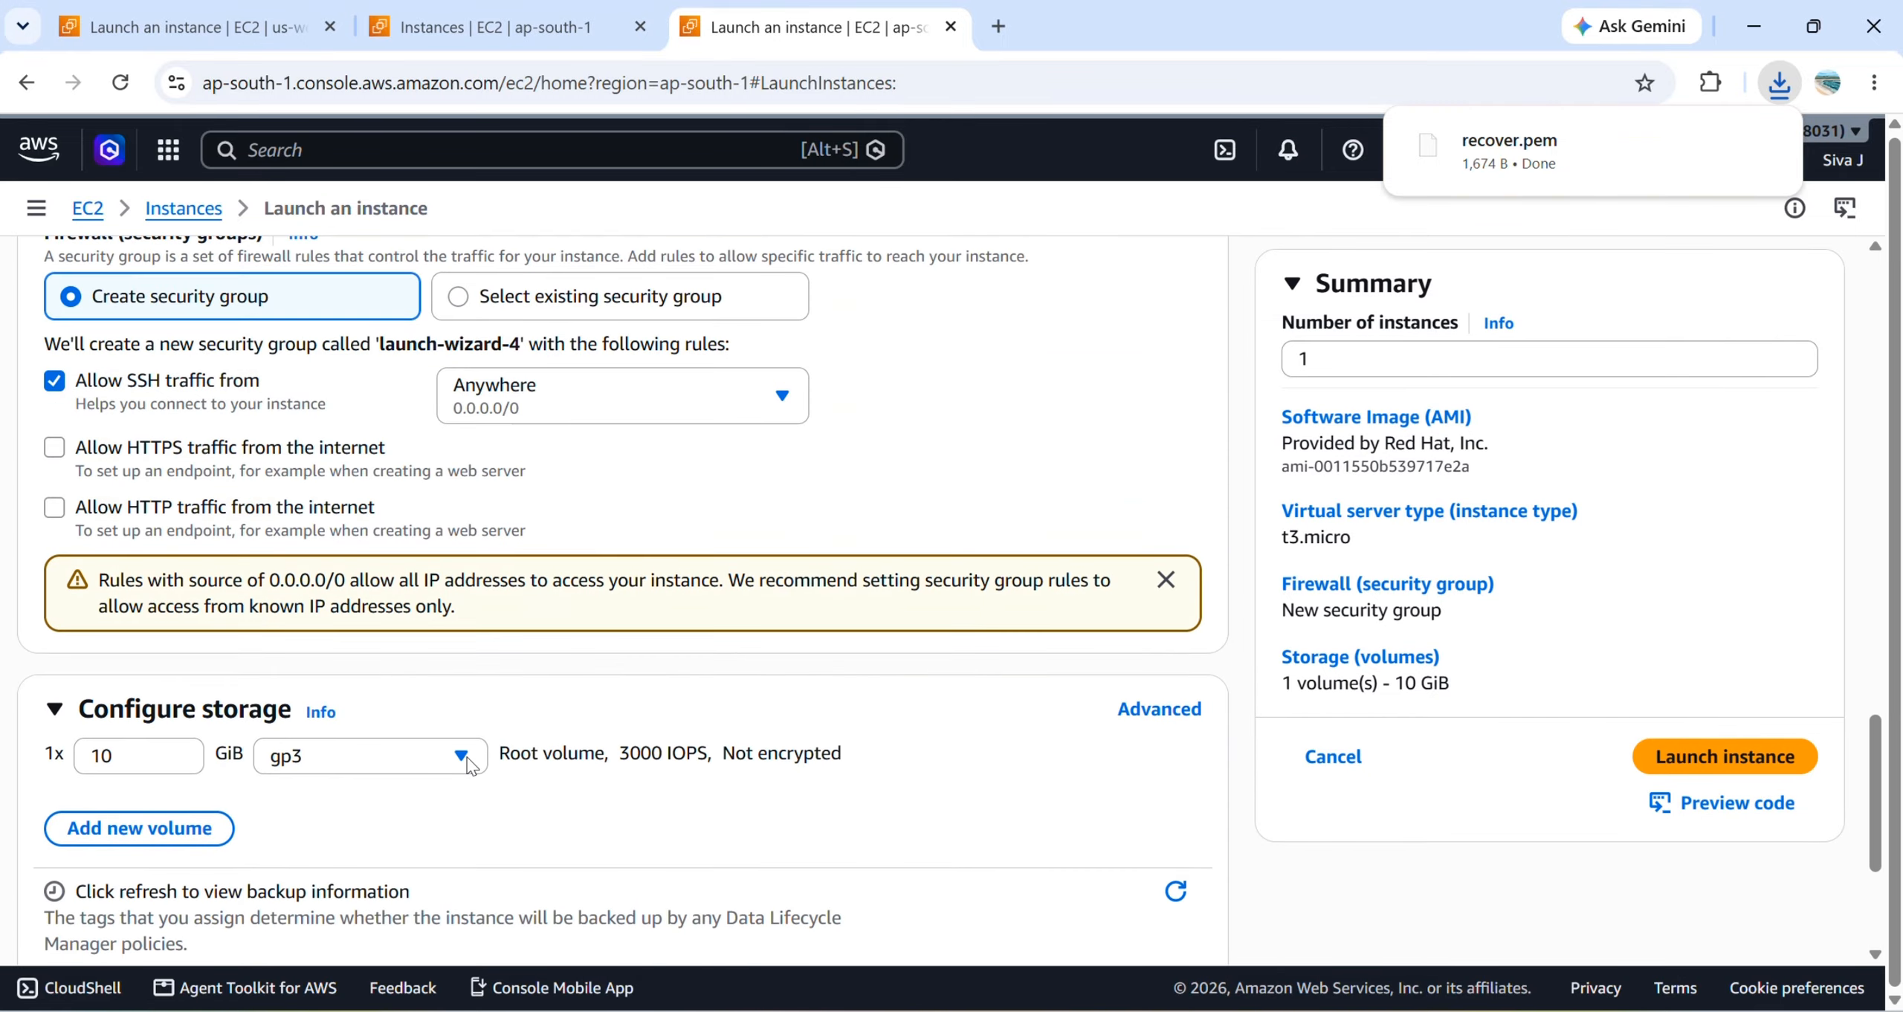
{"action": "scroll", "coordinate": [470, 765], "scroll_direction": "down", "scroll_amount": 1}
{"action": "scroll", "coordinate": [471, 766], "scroll_direction": "down", "scroll_amount": 3}
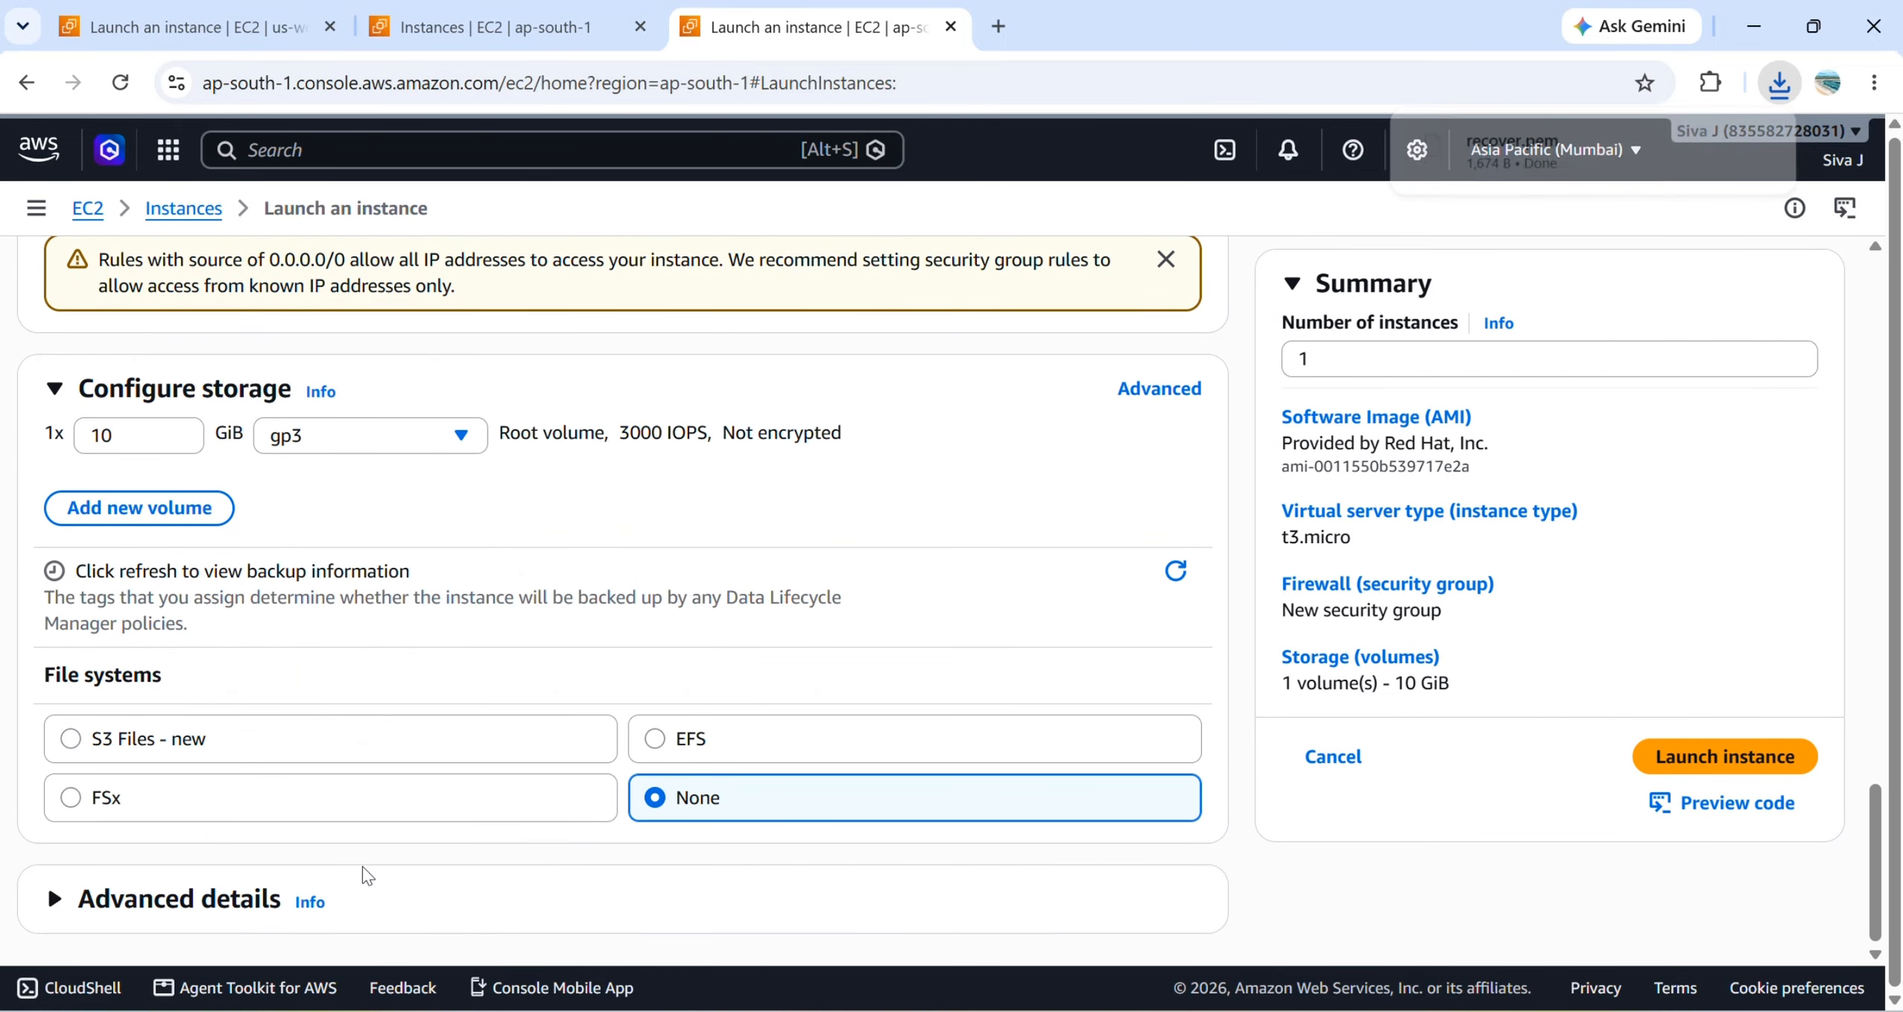
{"action": "left_click", "coordinate": [1715, 756]}
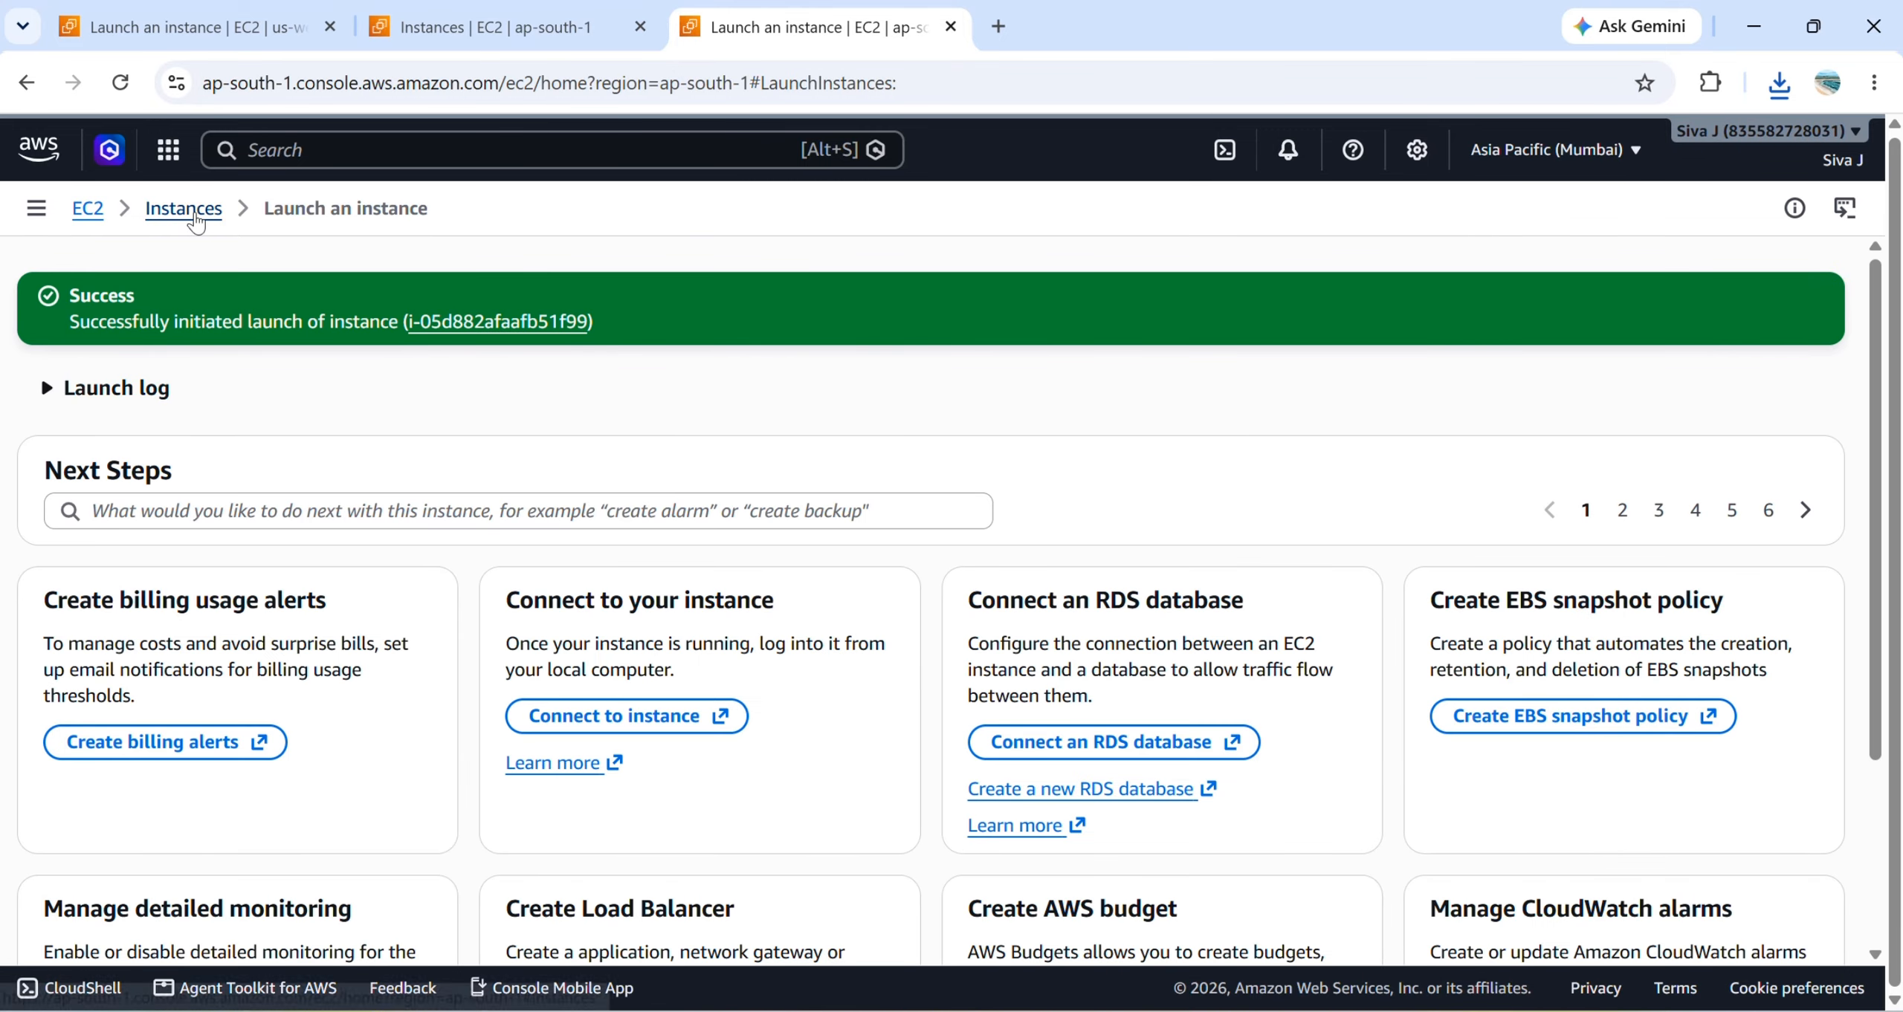
{"action": "left_click", "coordinate": [183, 209]}
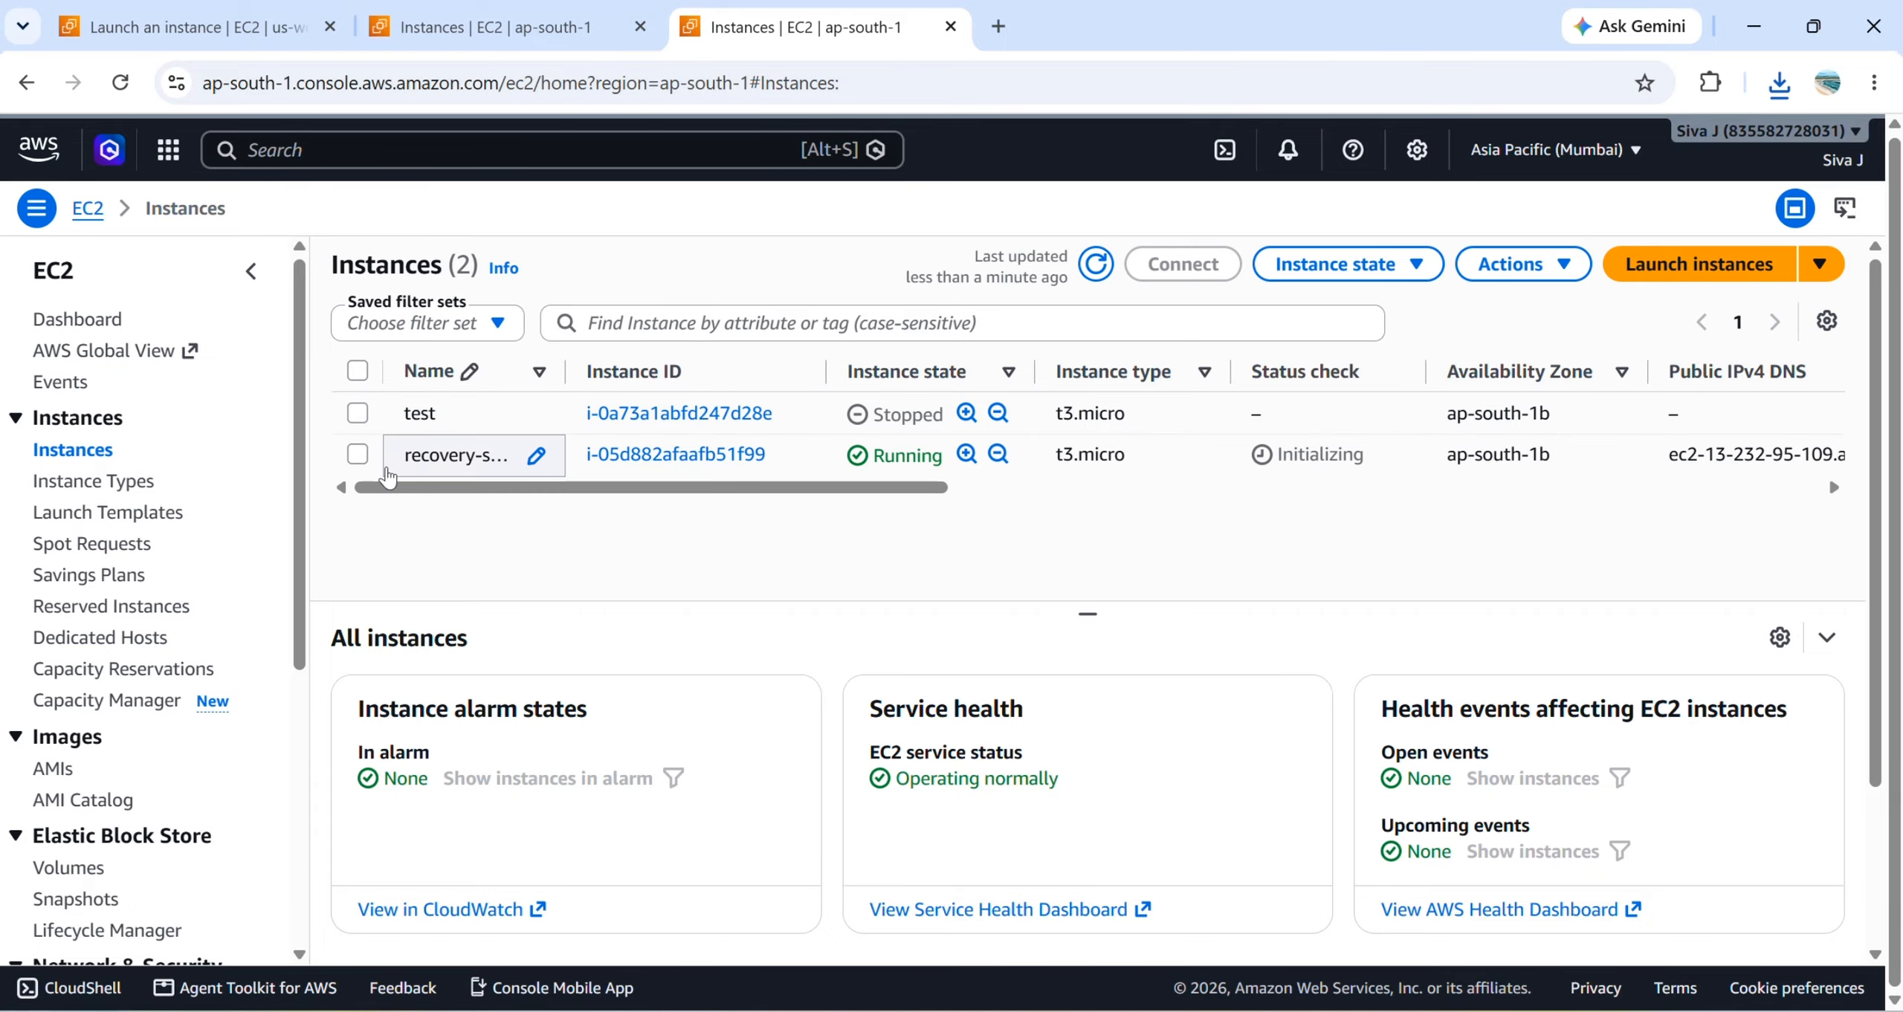
{"action": "scroll", "coordinate": [879, 660], "scroll_direction": "down", "scroll_amount": 1}
{"action": "scroll", "coordinate": [880, 660], "scroll_direction": "up", "scroll_amount": 1}
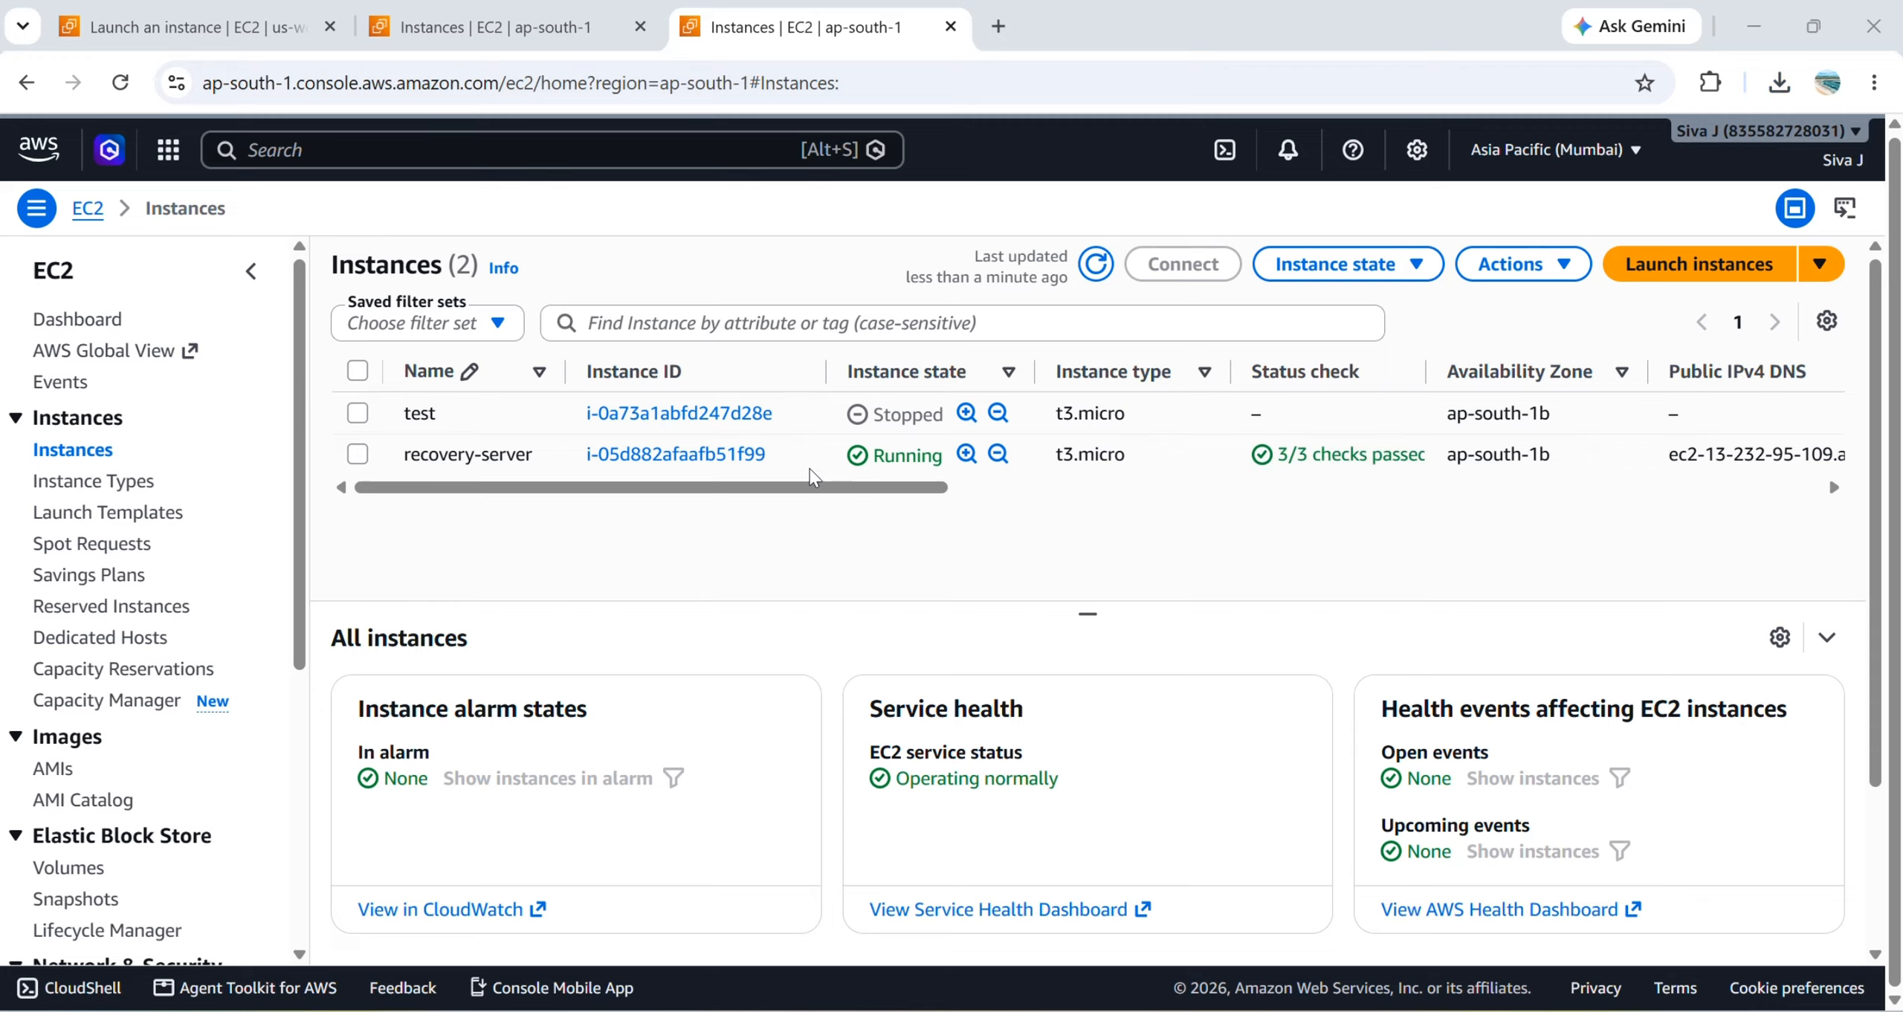
- Copy recovery-server's chmod 400 "recover.pem" command from its SSH client instructions and run it in the cleared Git Bash terminal
{"action": "left_click", "coordinate": [357, 455]}
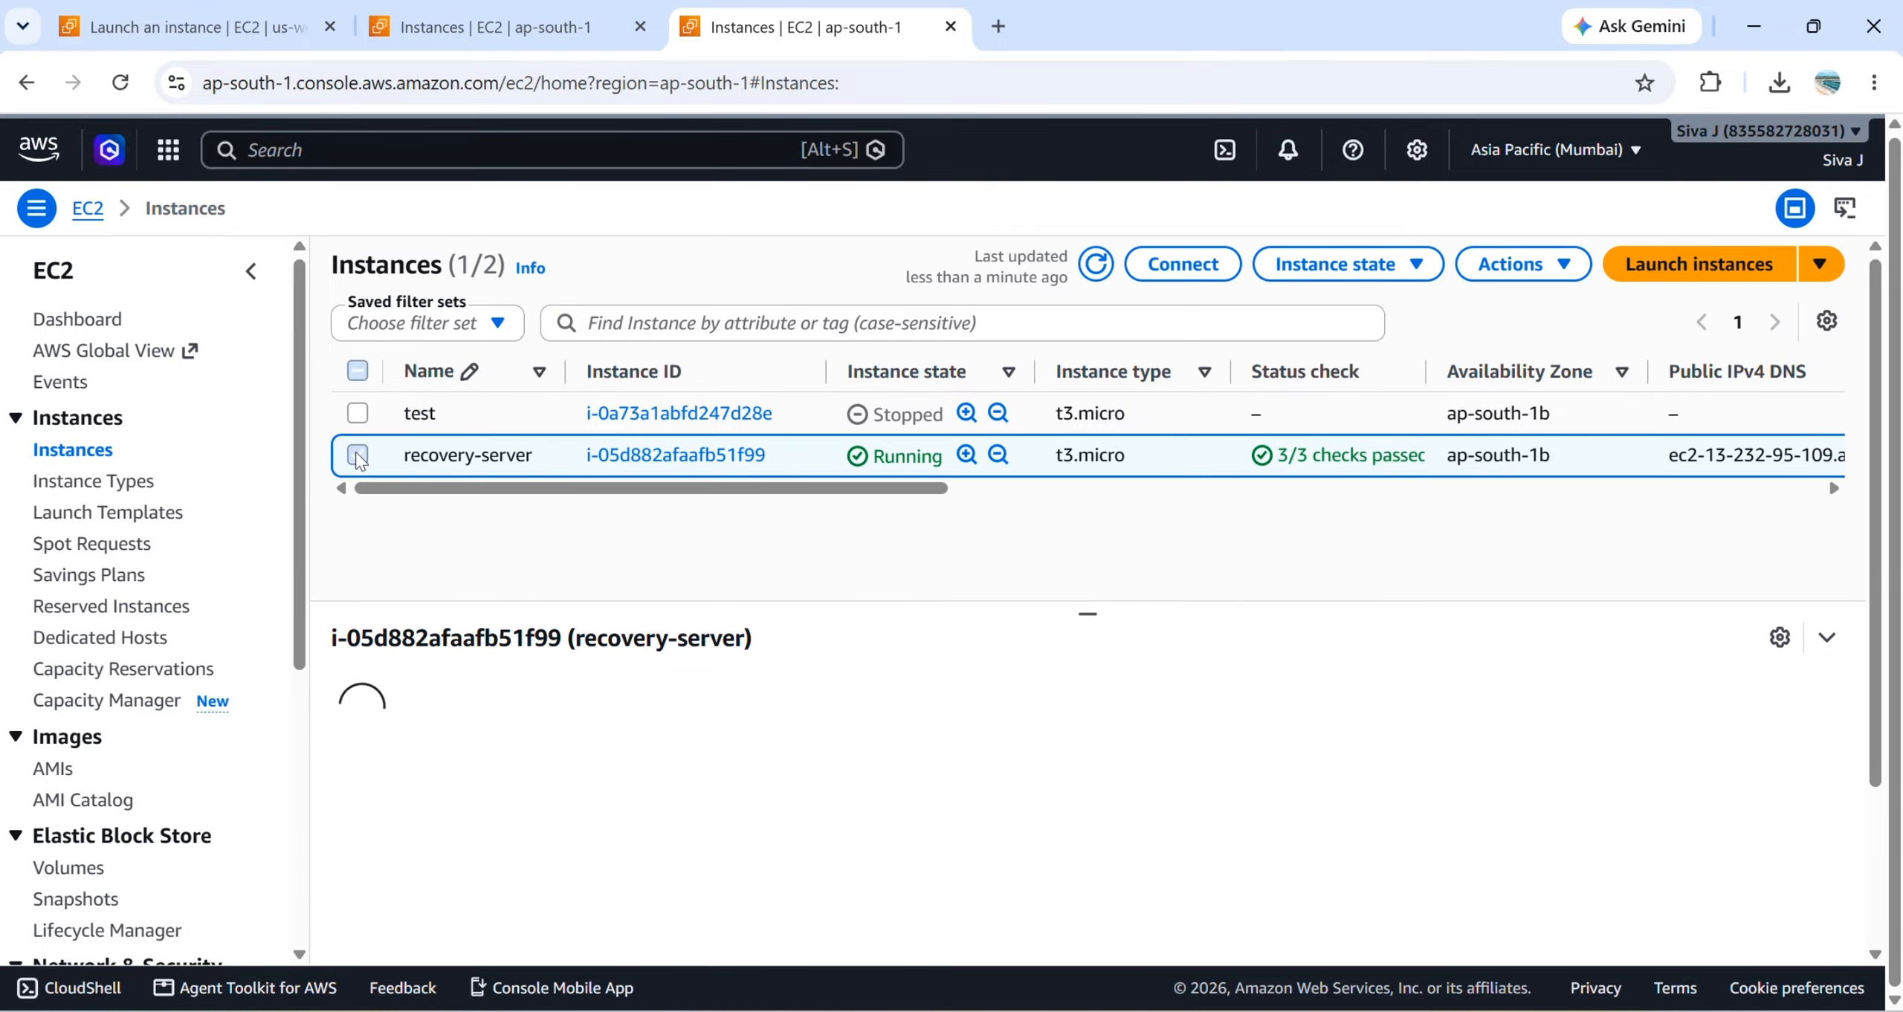
{"action": "left_click", "coordinate": [1147, 273]}
{"action": "scroll", "coordinate": [78, 754], "scroll_direction": "down", "scroll_amount": 2}
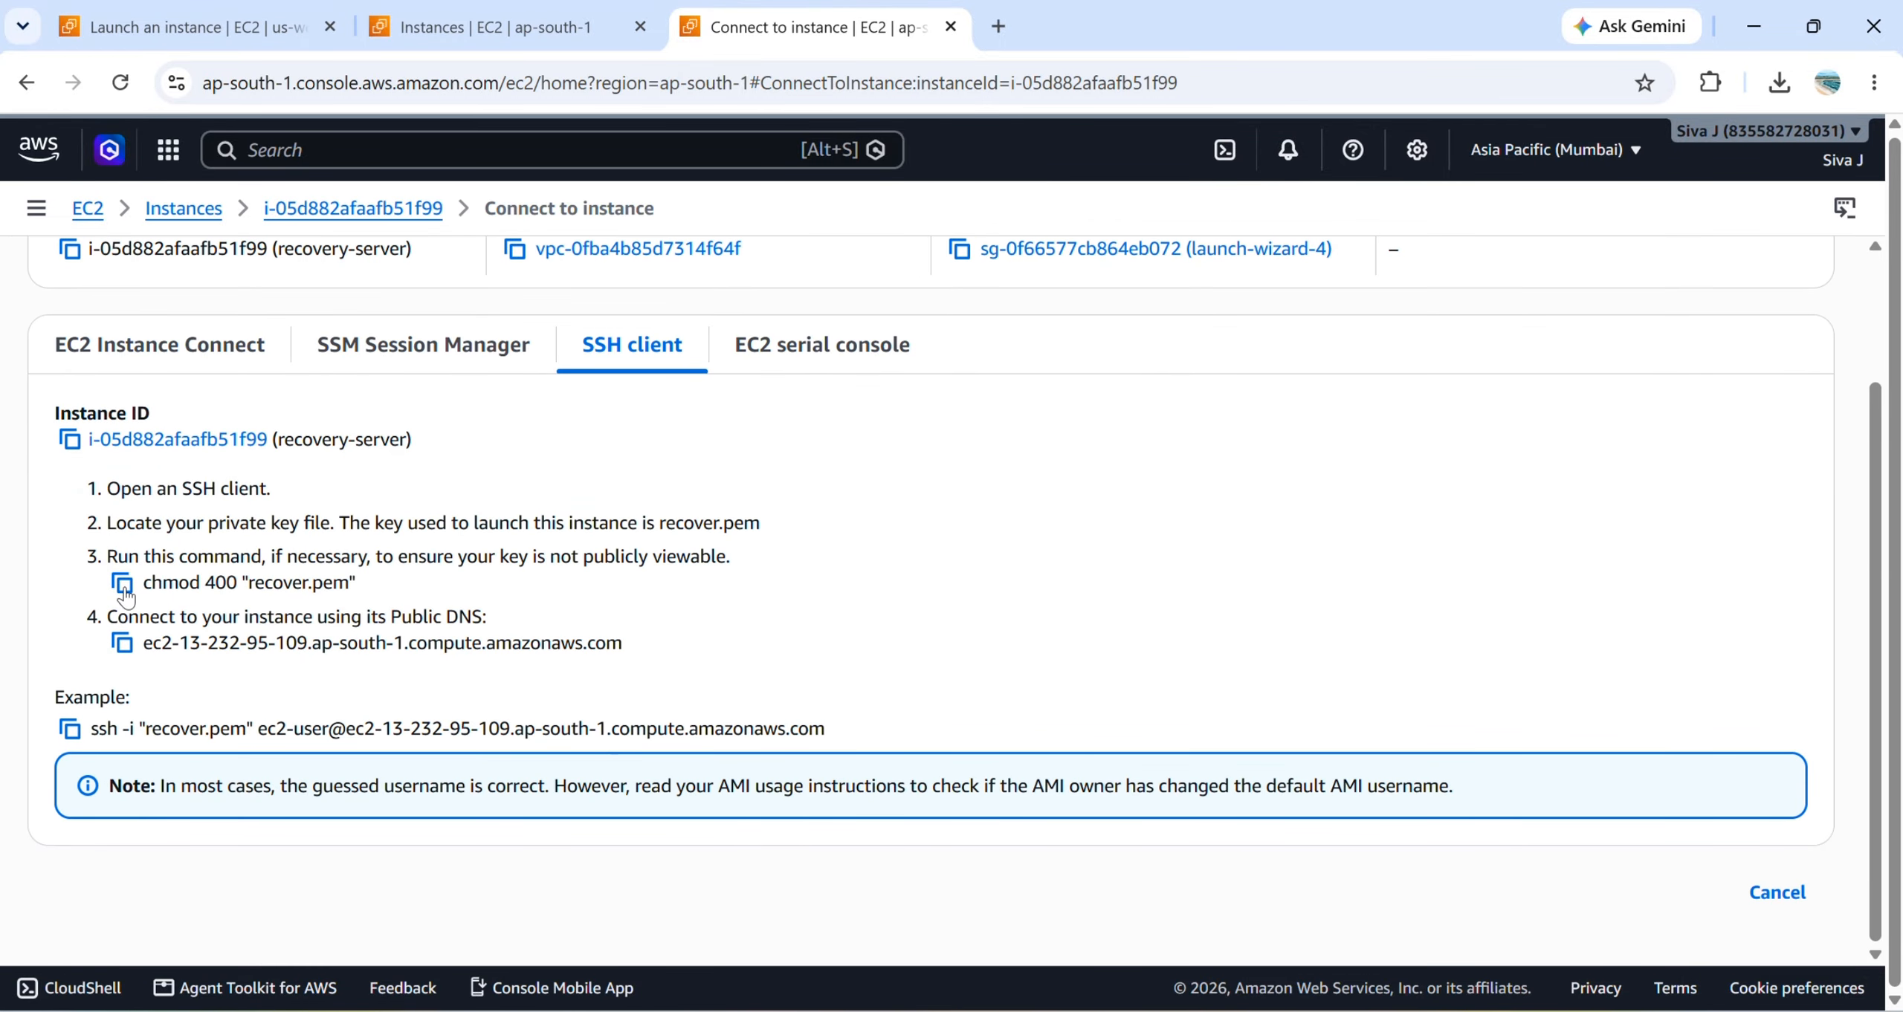
{"action": "left_click", "coordinate": [123, 585]}
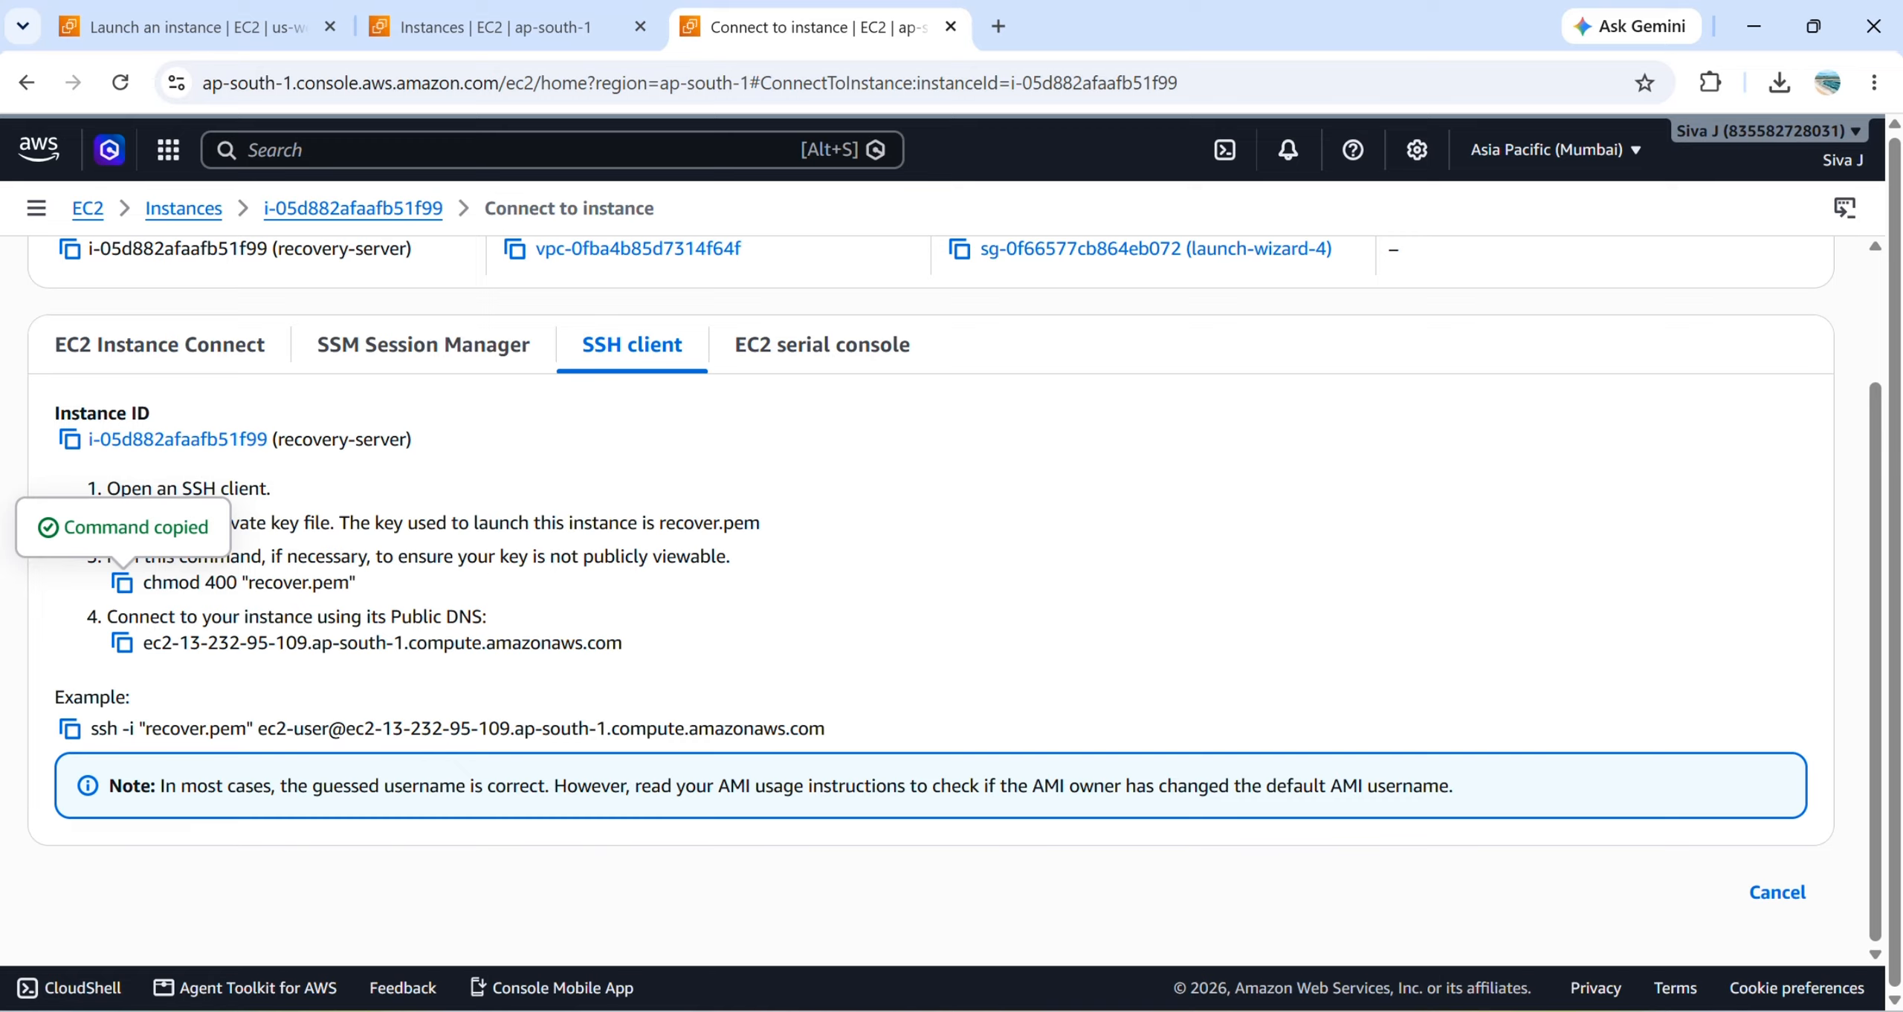
{"action": "key", "text": "alt+Tab"}
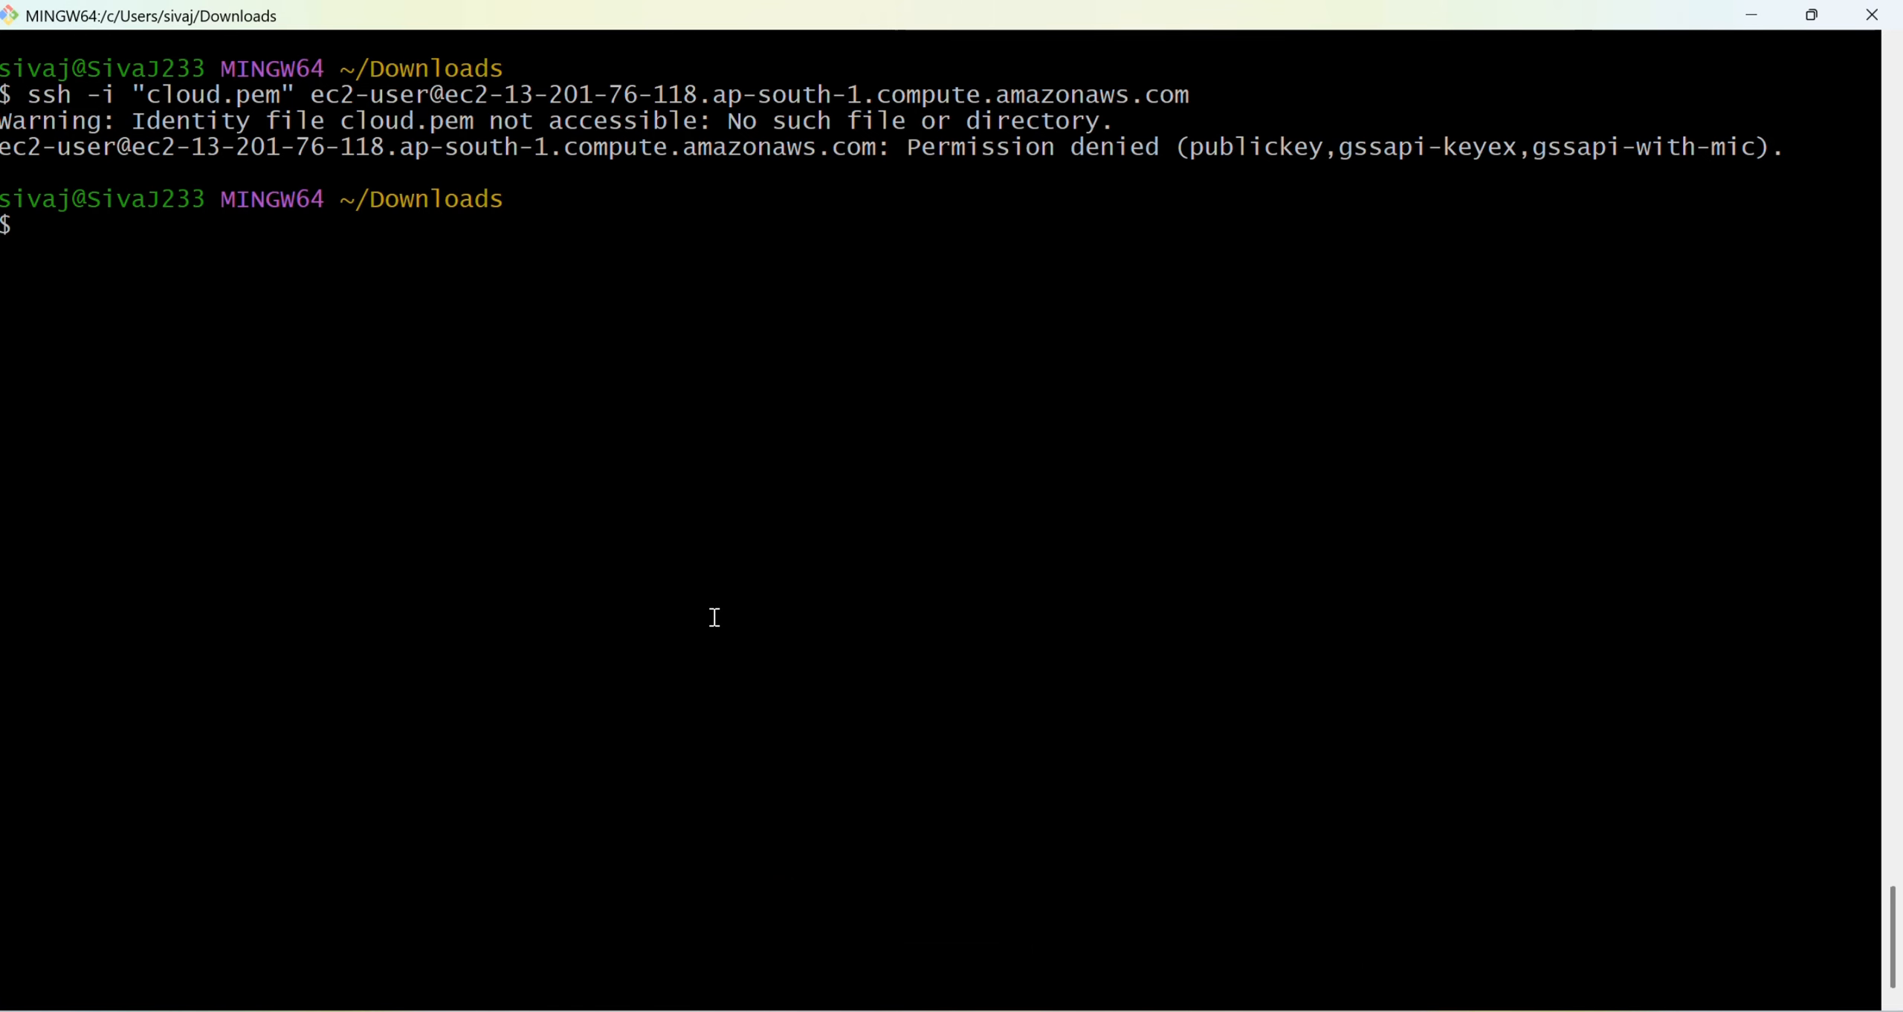
{"action": "key", "text": "ctrl+l"}
{"action": "key", "text": "shift+Insert"}
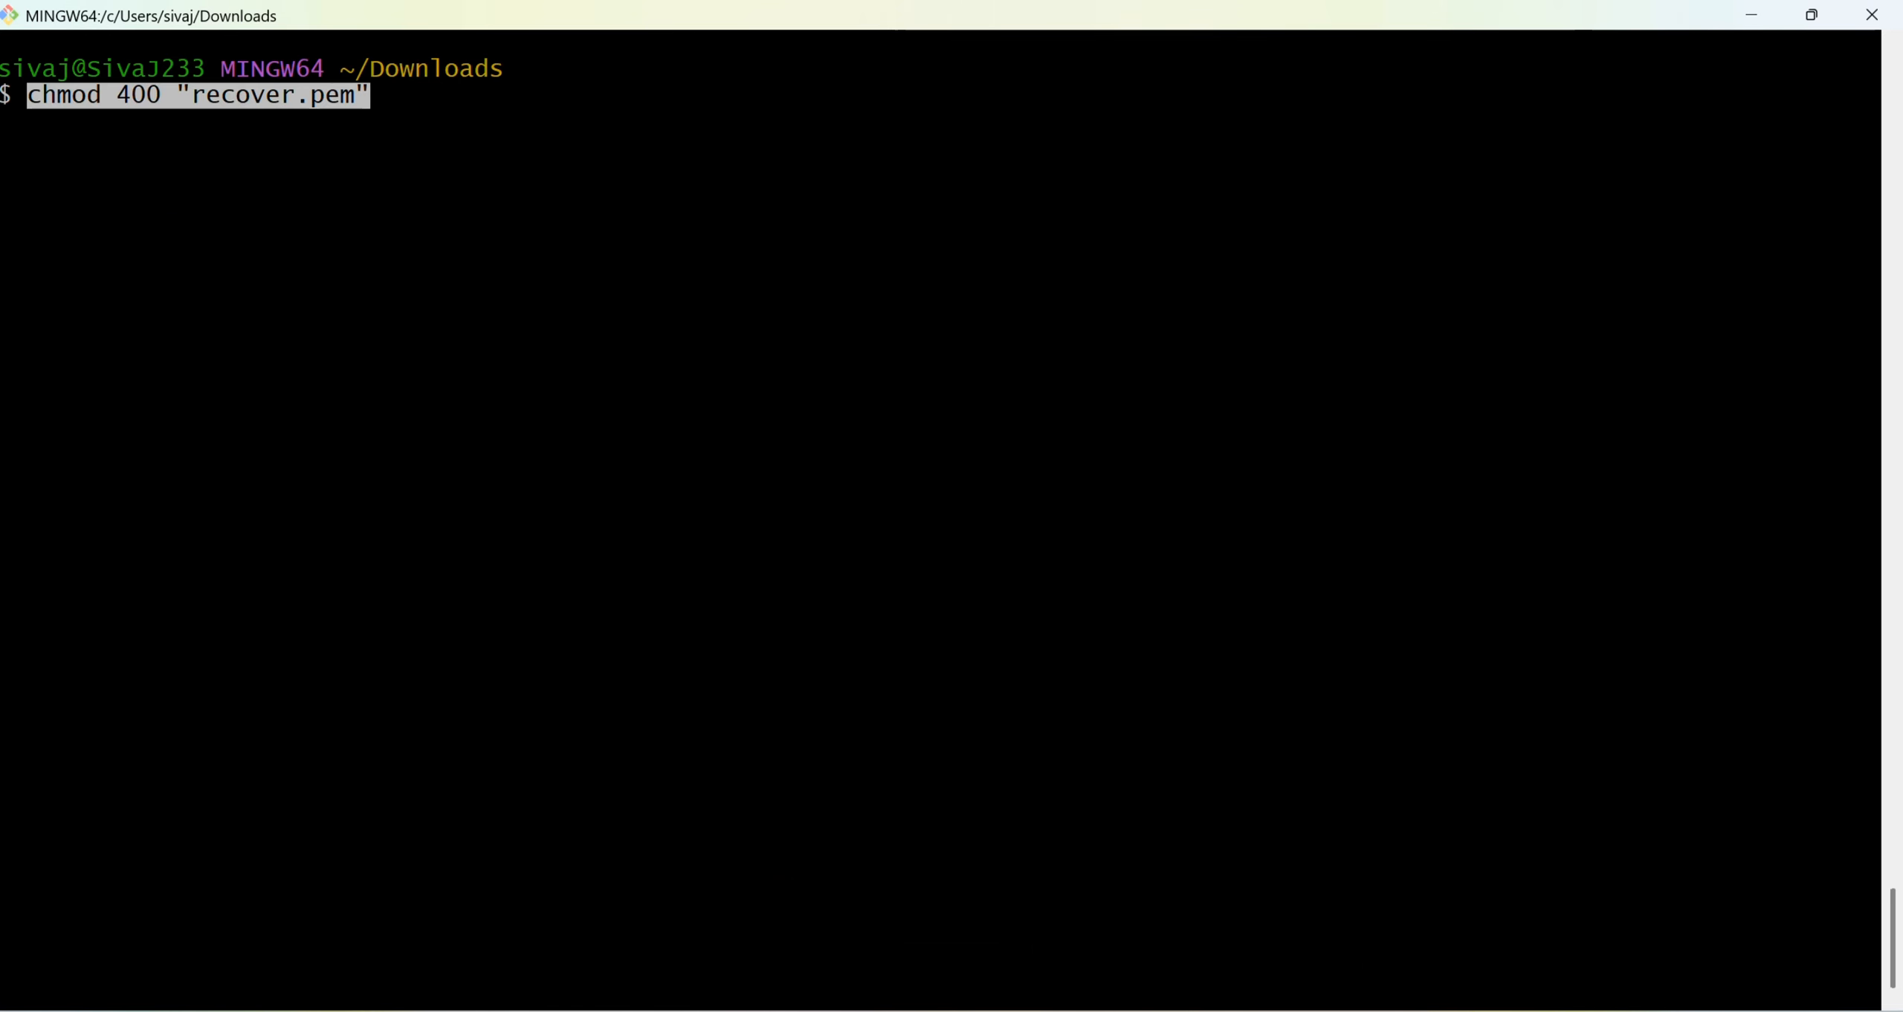
{"action": "key", "text": "Return"}
- Connect to recovery-server from Git Bash with the console's example SSH command using recover.pem, answering yes to the host authenticity prompt
{"action": "key", "text": "alt+Tab"}
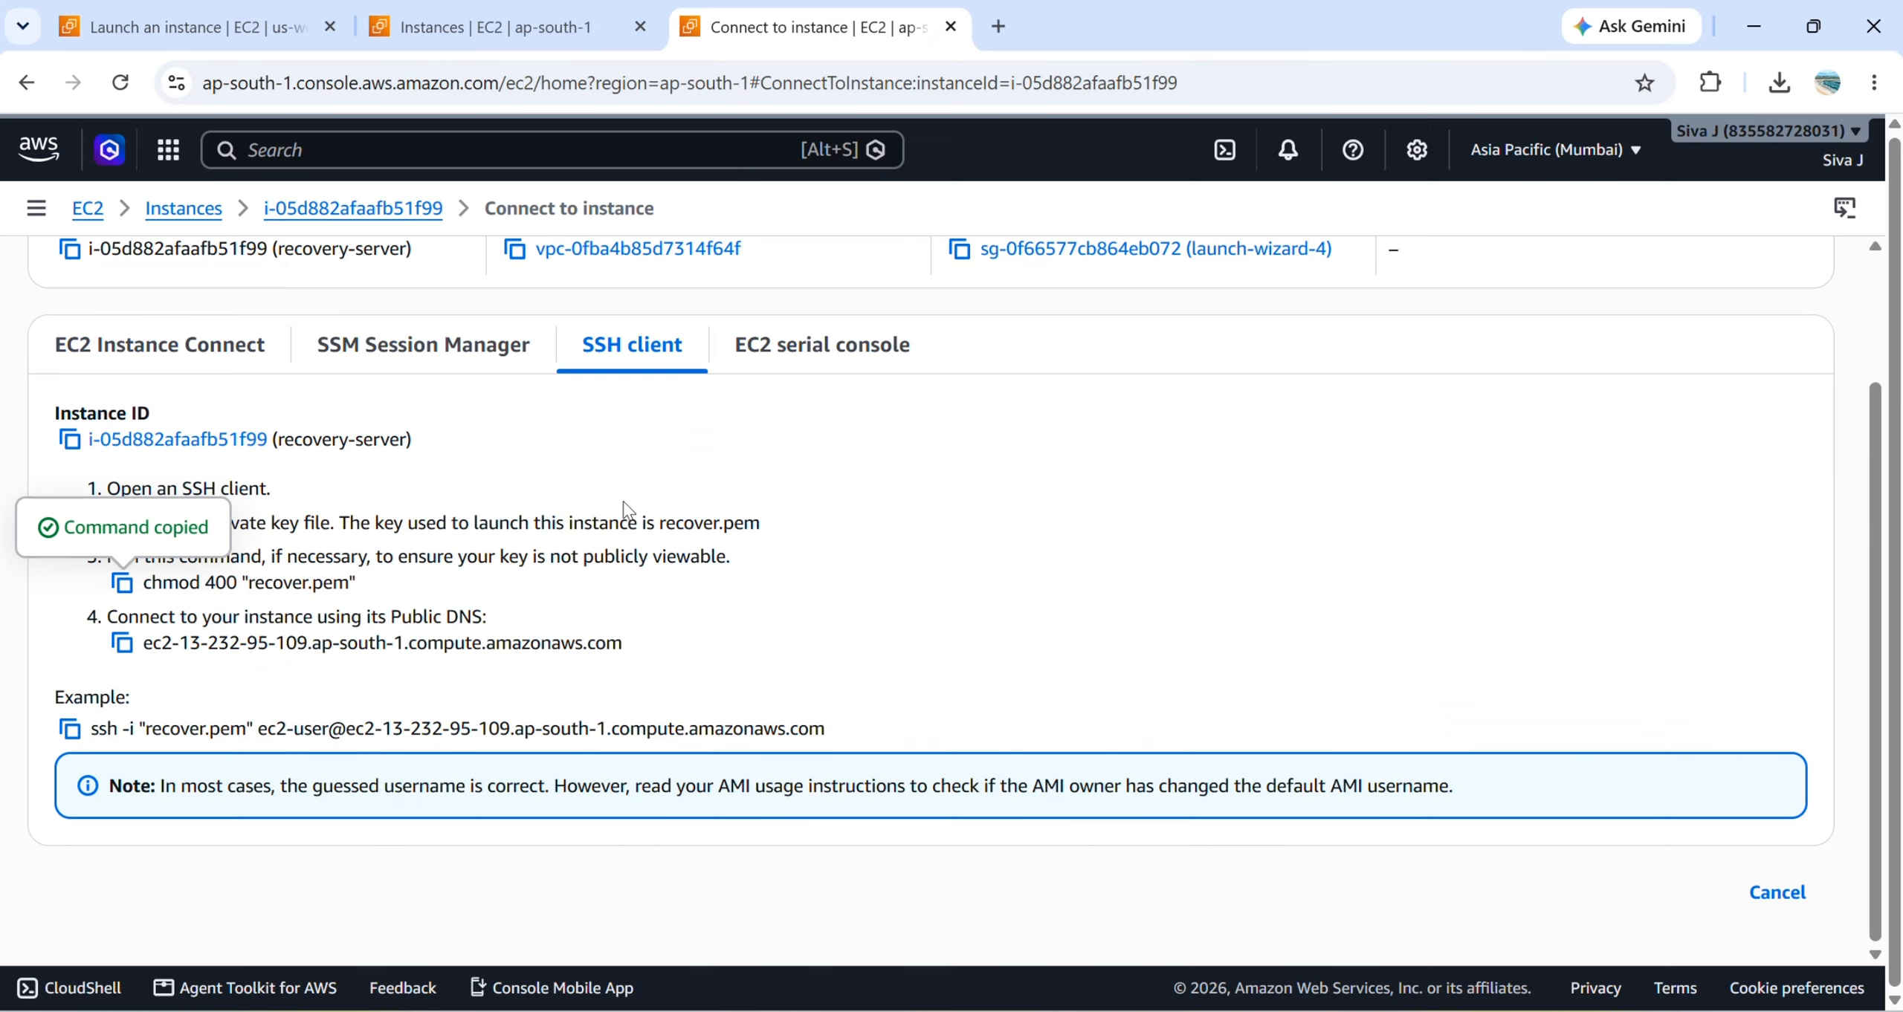
{"action": "left_click", "coordinate": [75, 729]}
{"action": "key", "text": "alt+Tab"}
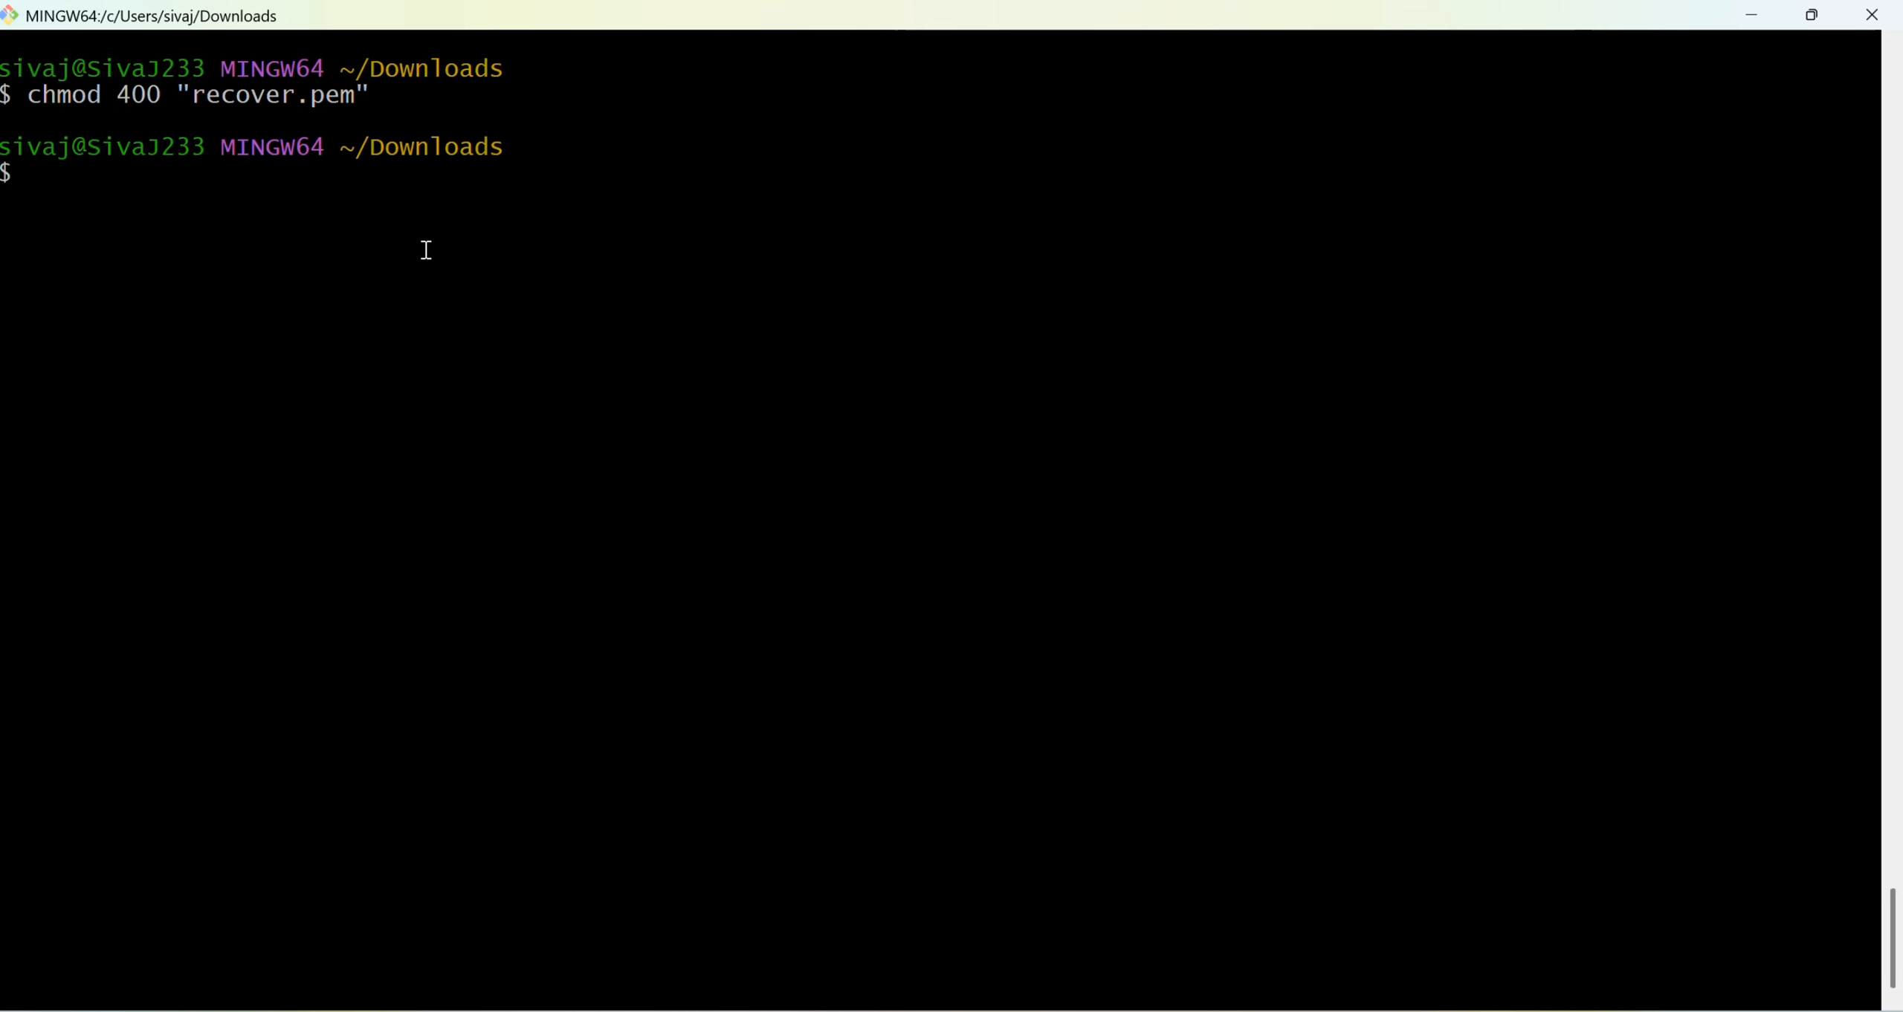
{"action": "key", "text": "ctrl+c"}
{"action": "key", "text": "alt+Tab"}
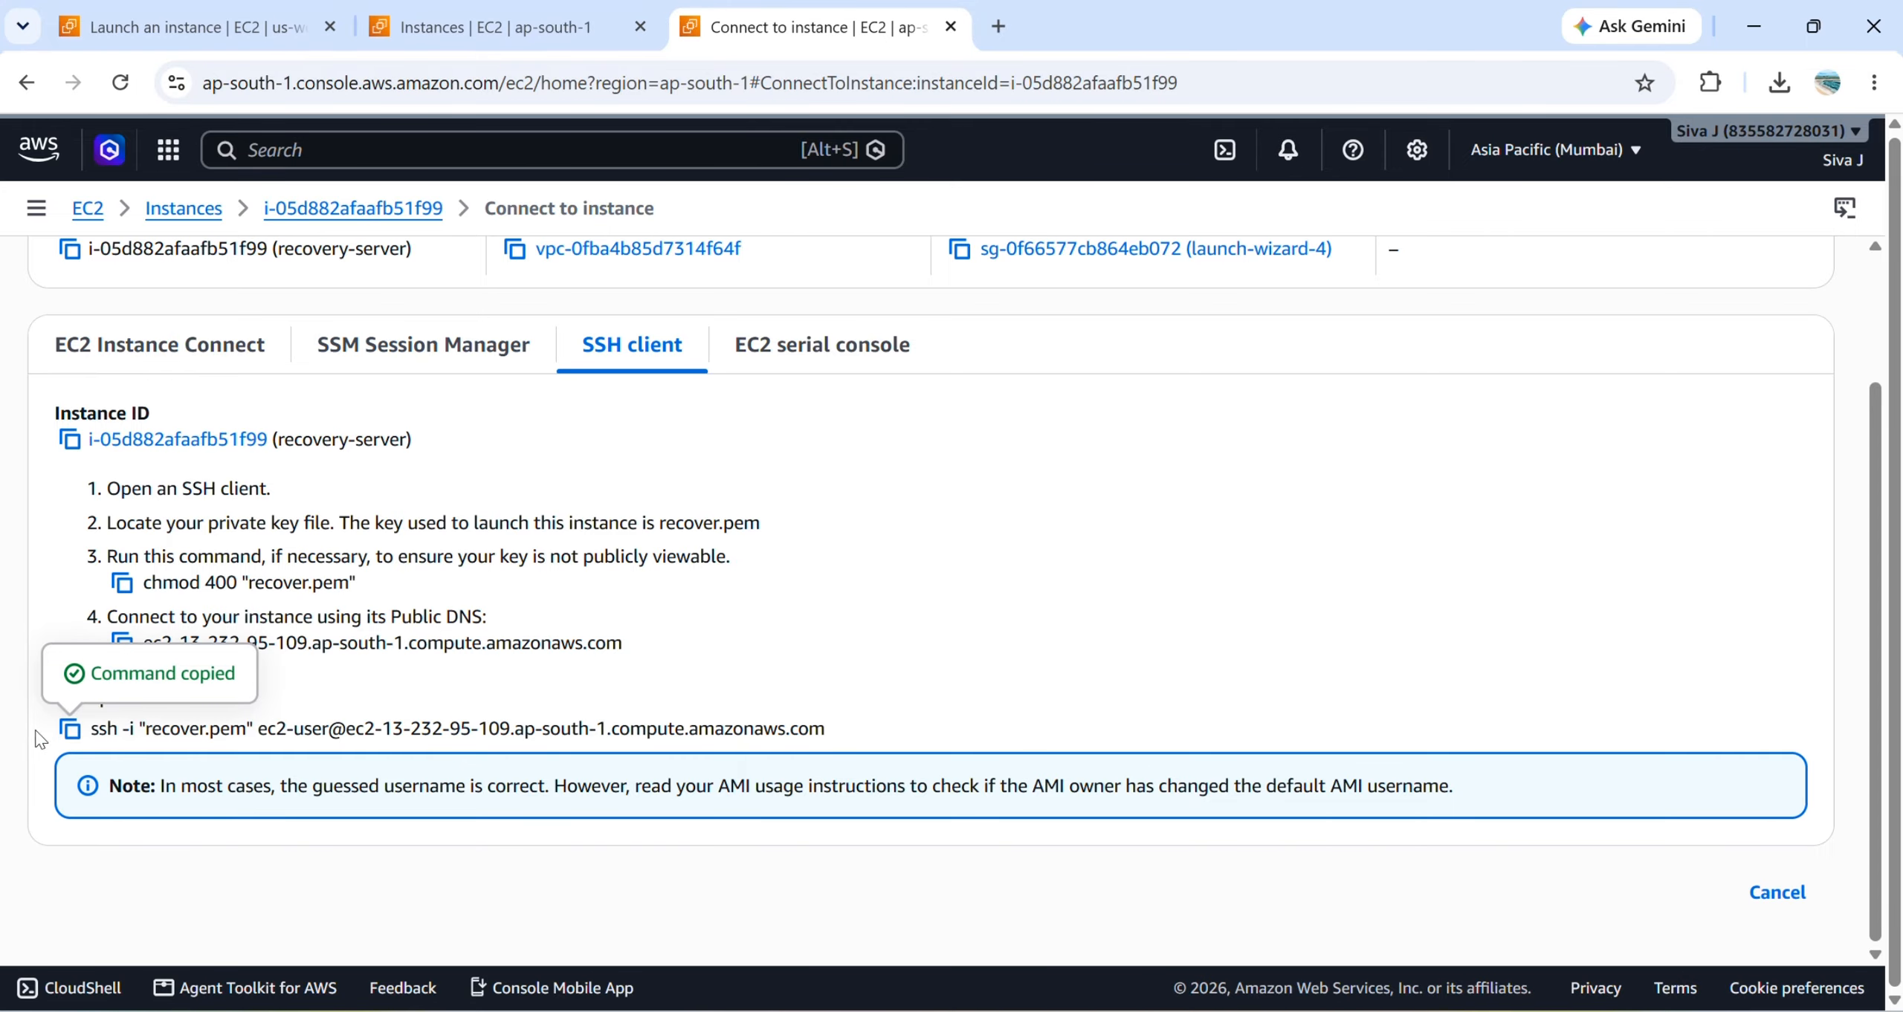
{"action": "key", "text": "alt+Tab"}
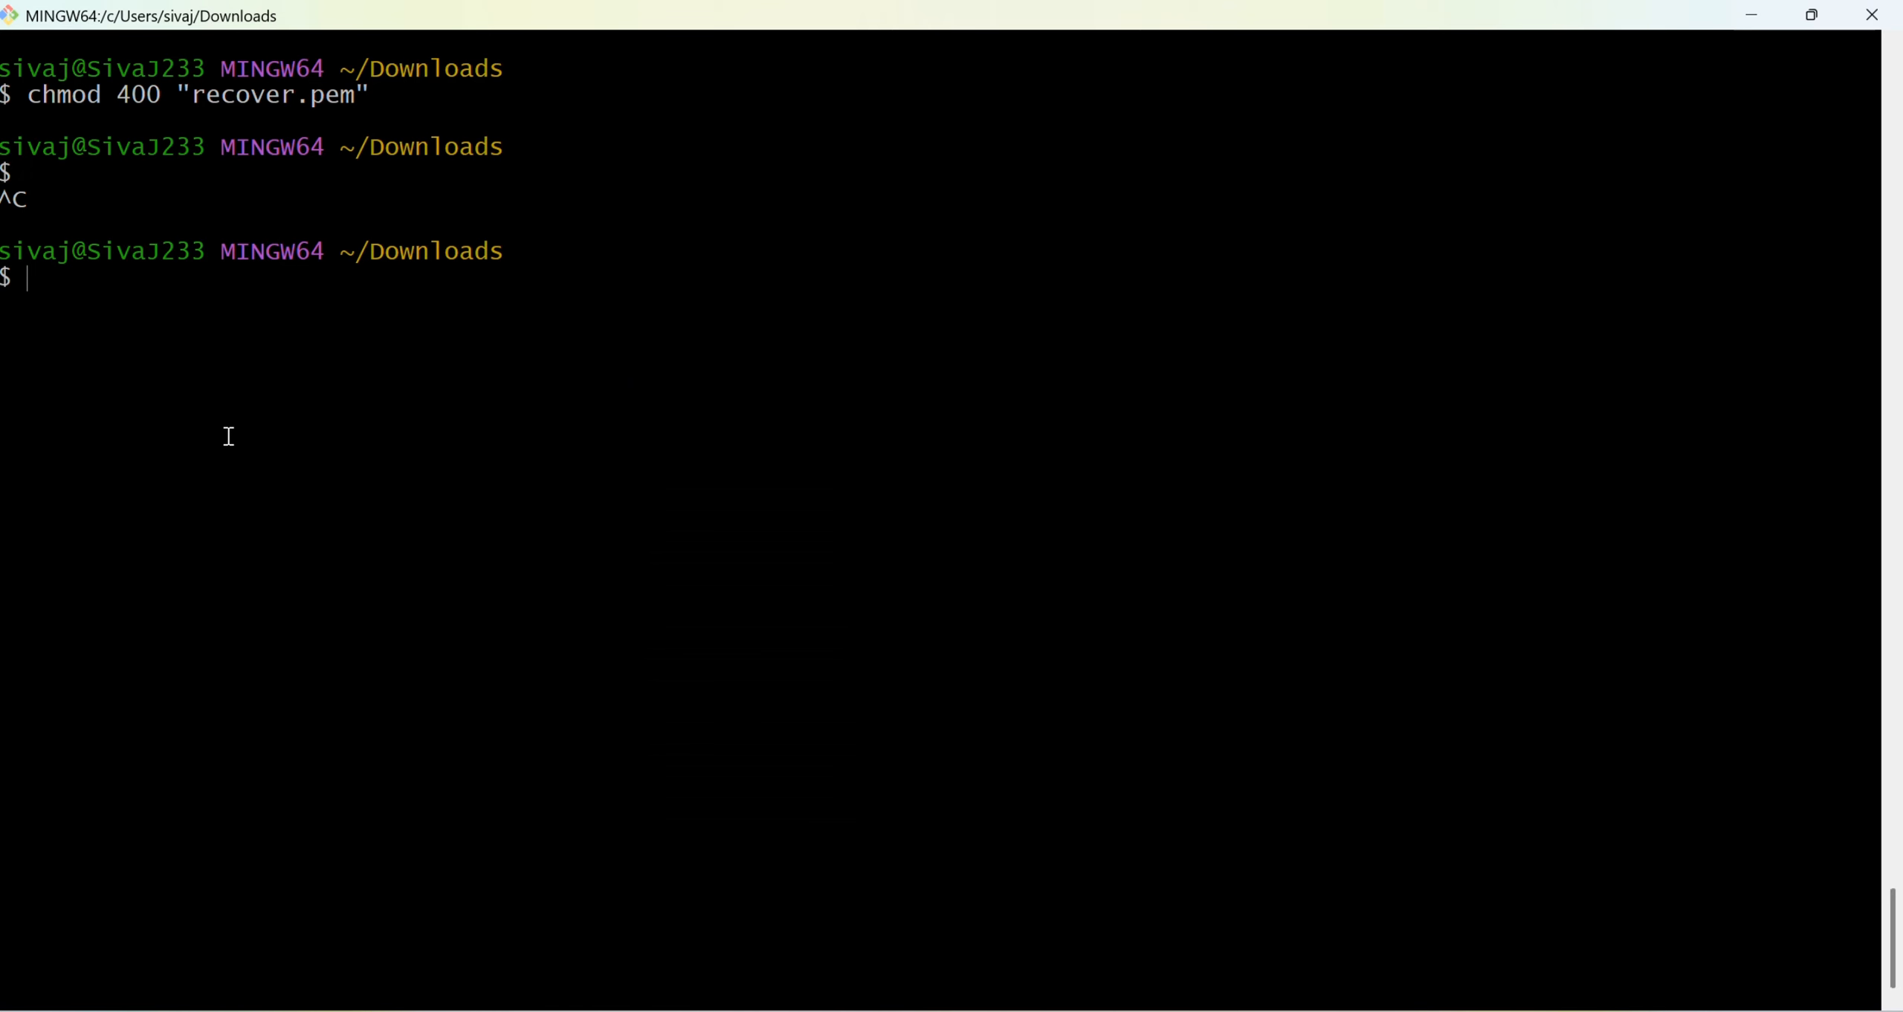
{"action": "key", "text": "shift+Insert"}
{"action": "key", "text": "Return"}
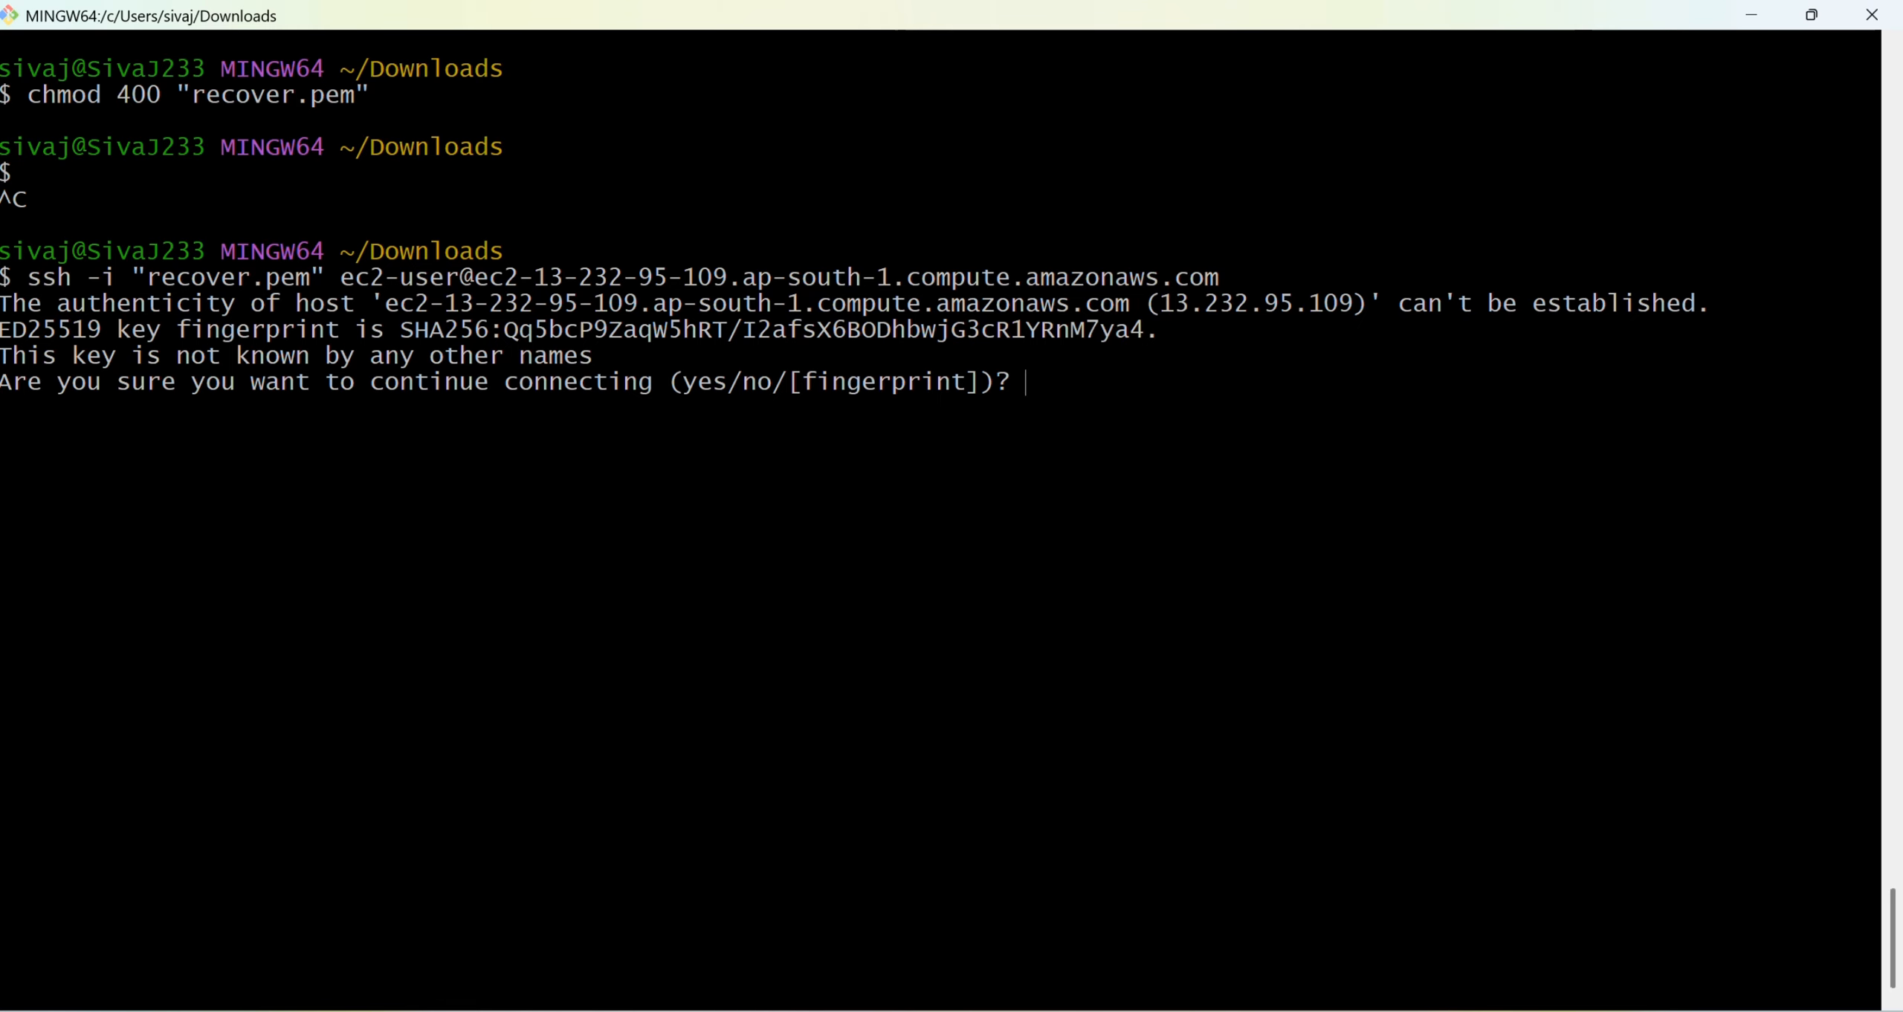
{"action": "type", "text": "yes"}
{"action": "key", "text": "Return"}
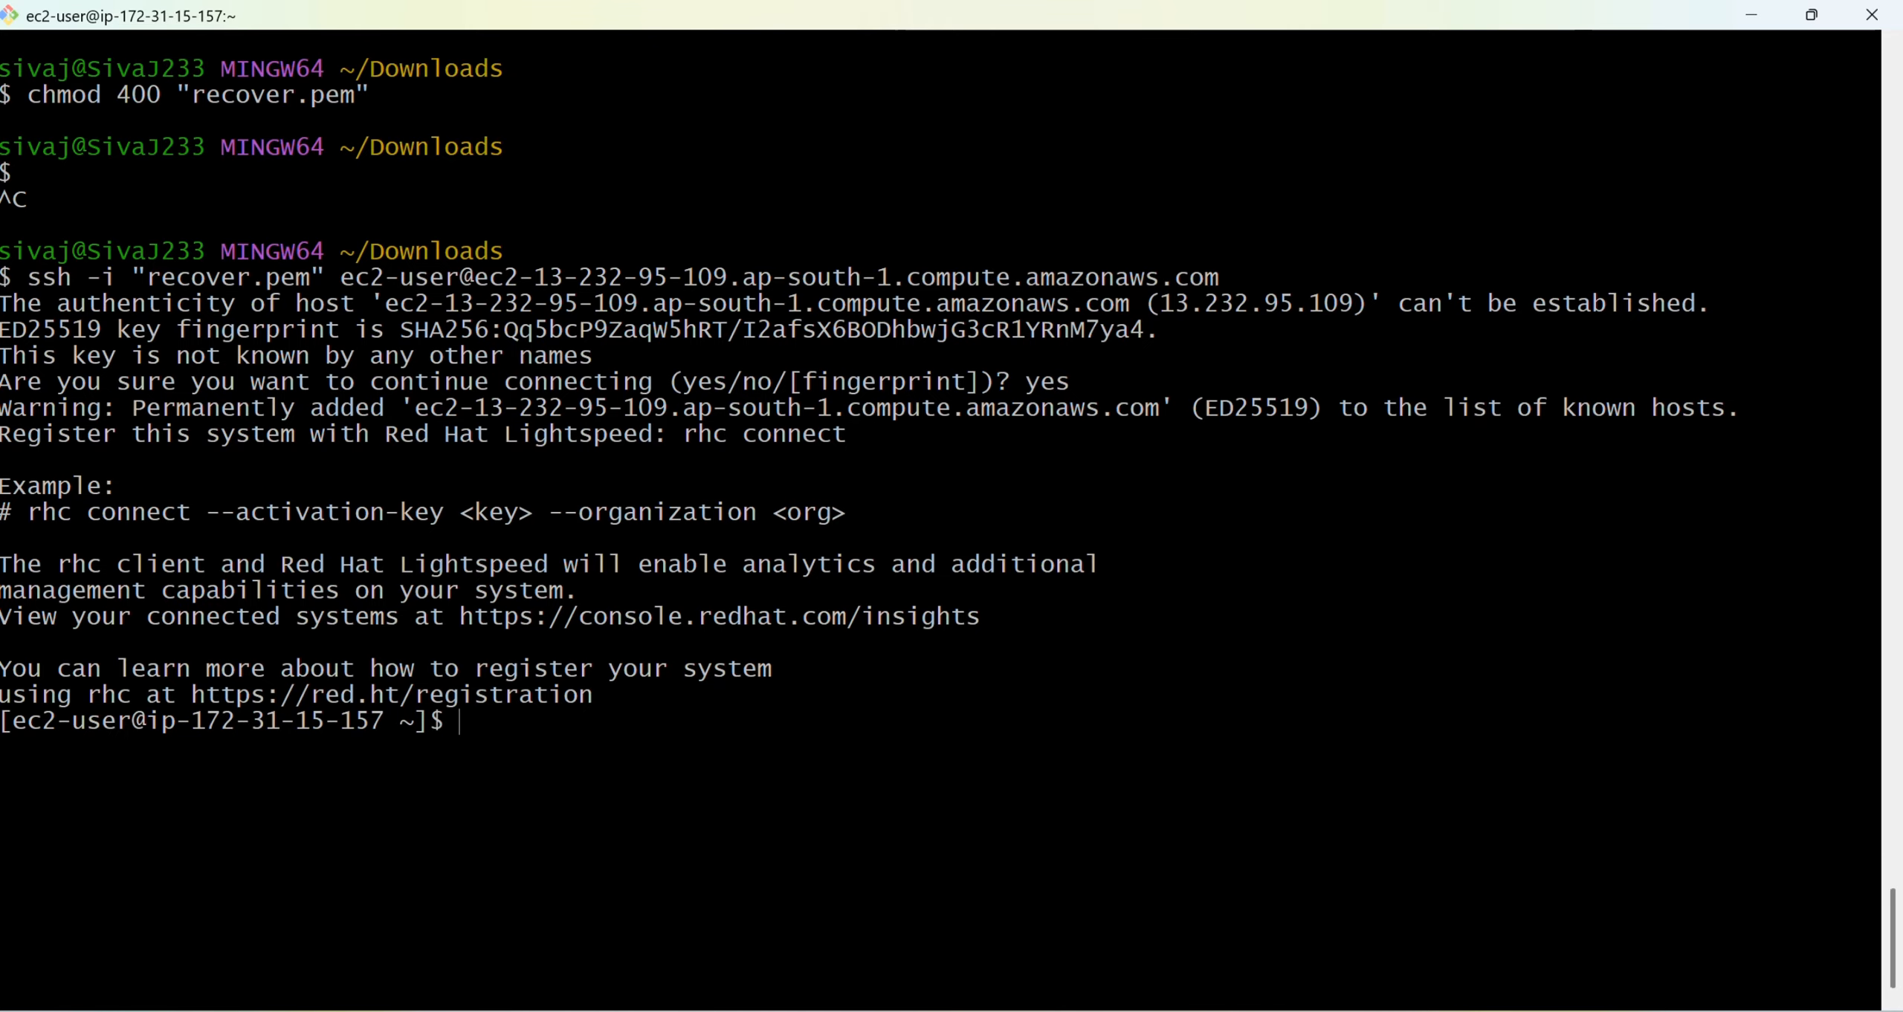
{"action": "type", "text": "sudo -i"}
{"action": "key", "text": "Return"}
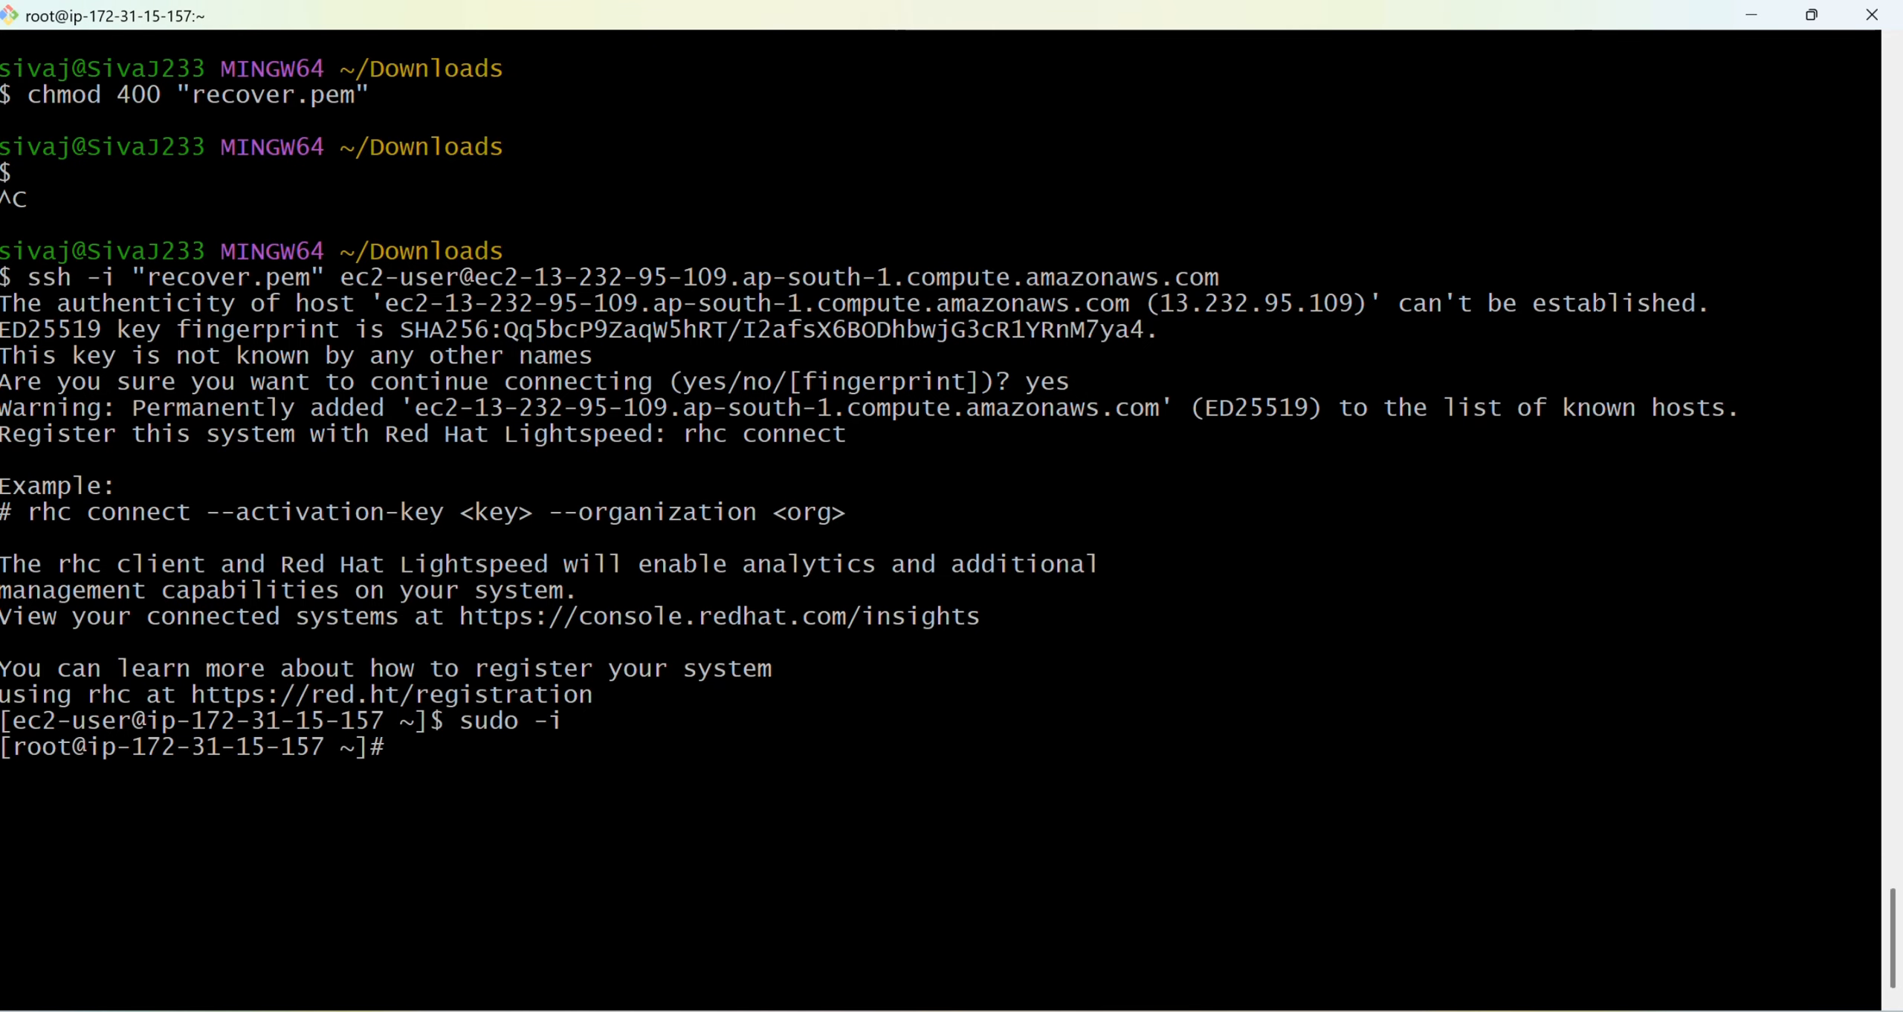
{"action": "key", "text": "ctrl+d"}
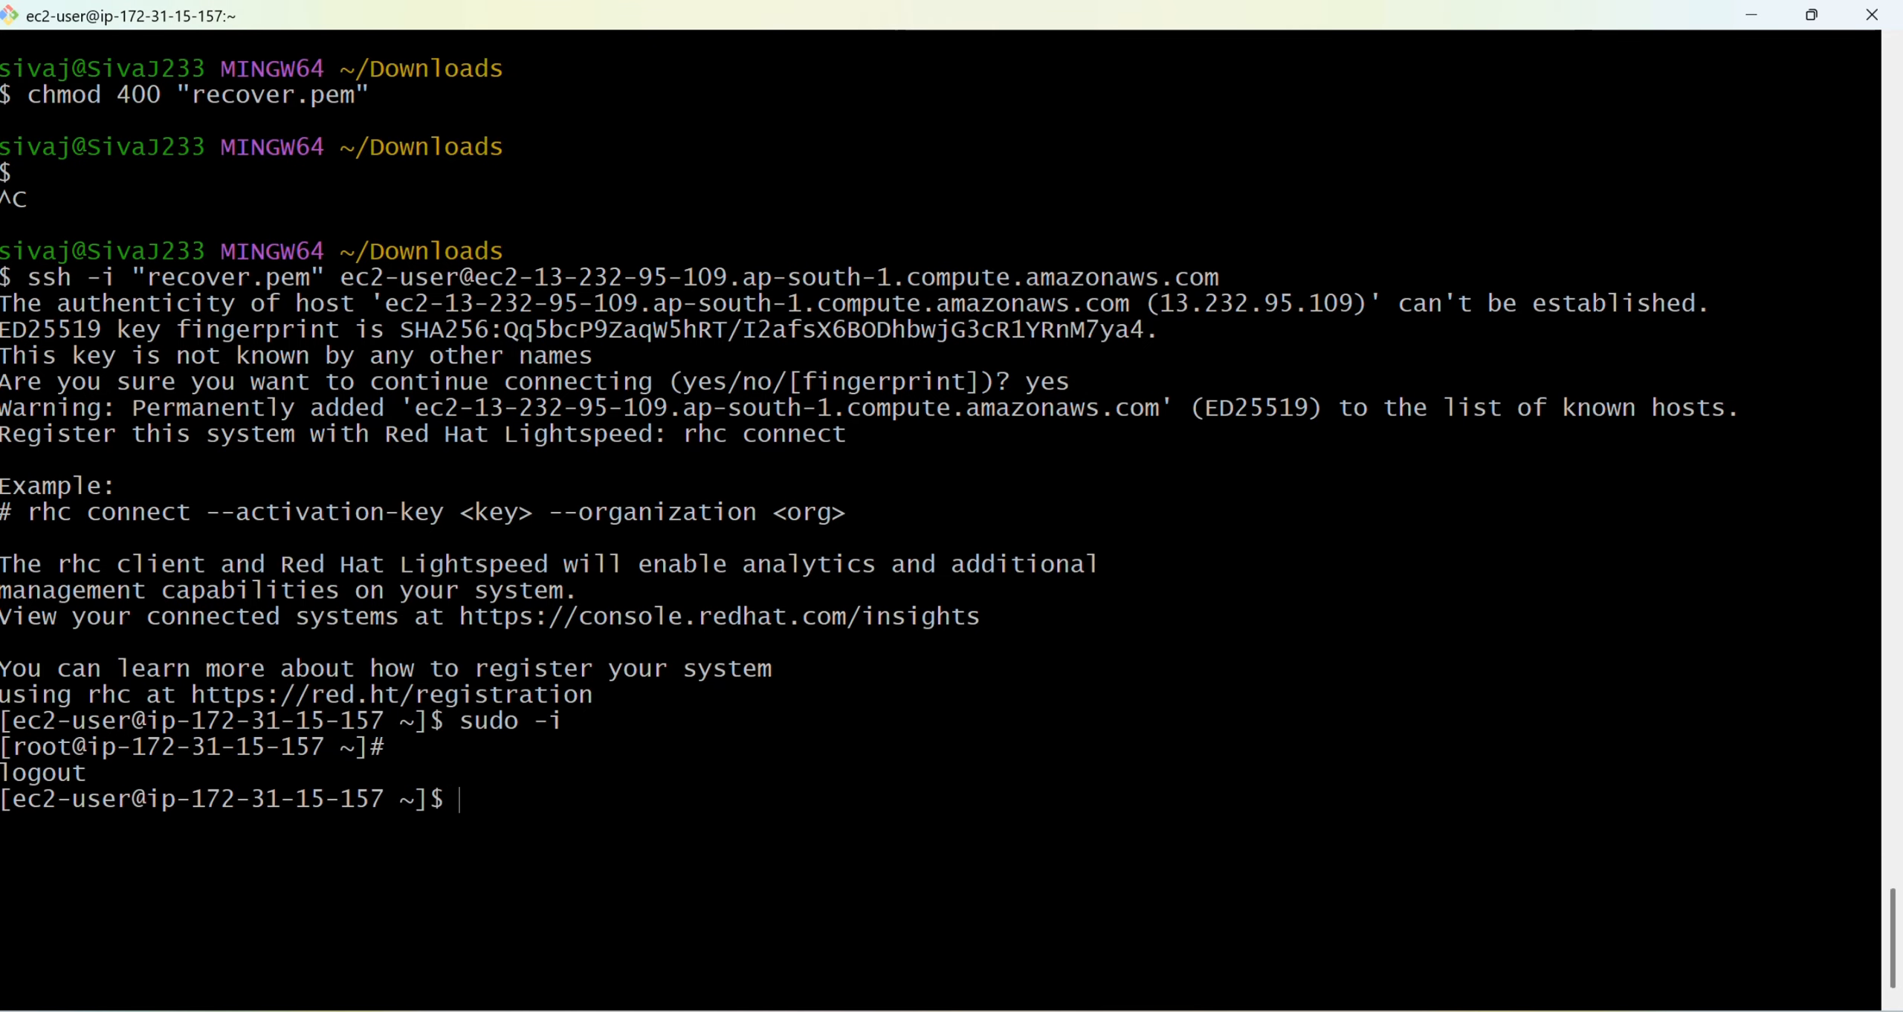
- Clear the SSH session's terminal screen and add four empty prompt lines
{"action": "key", "text": "ctrl+l"}
{"action": "key", "text": "Return"}
{"action": "key", "text": "Return"}
{"action": "key", "text": "Return"}
{"action": "key", "text": "Return"}
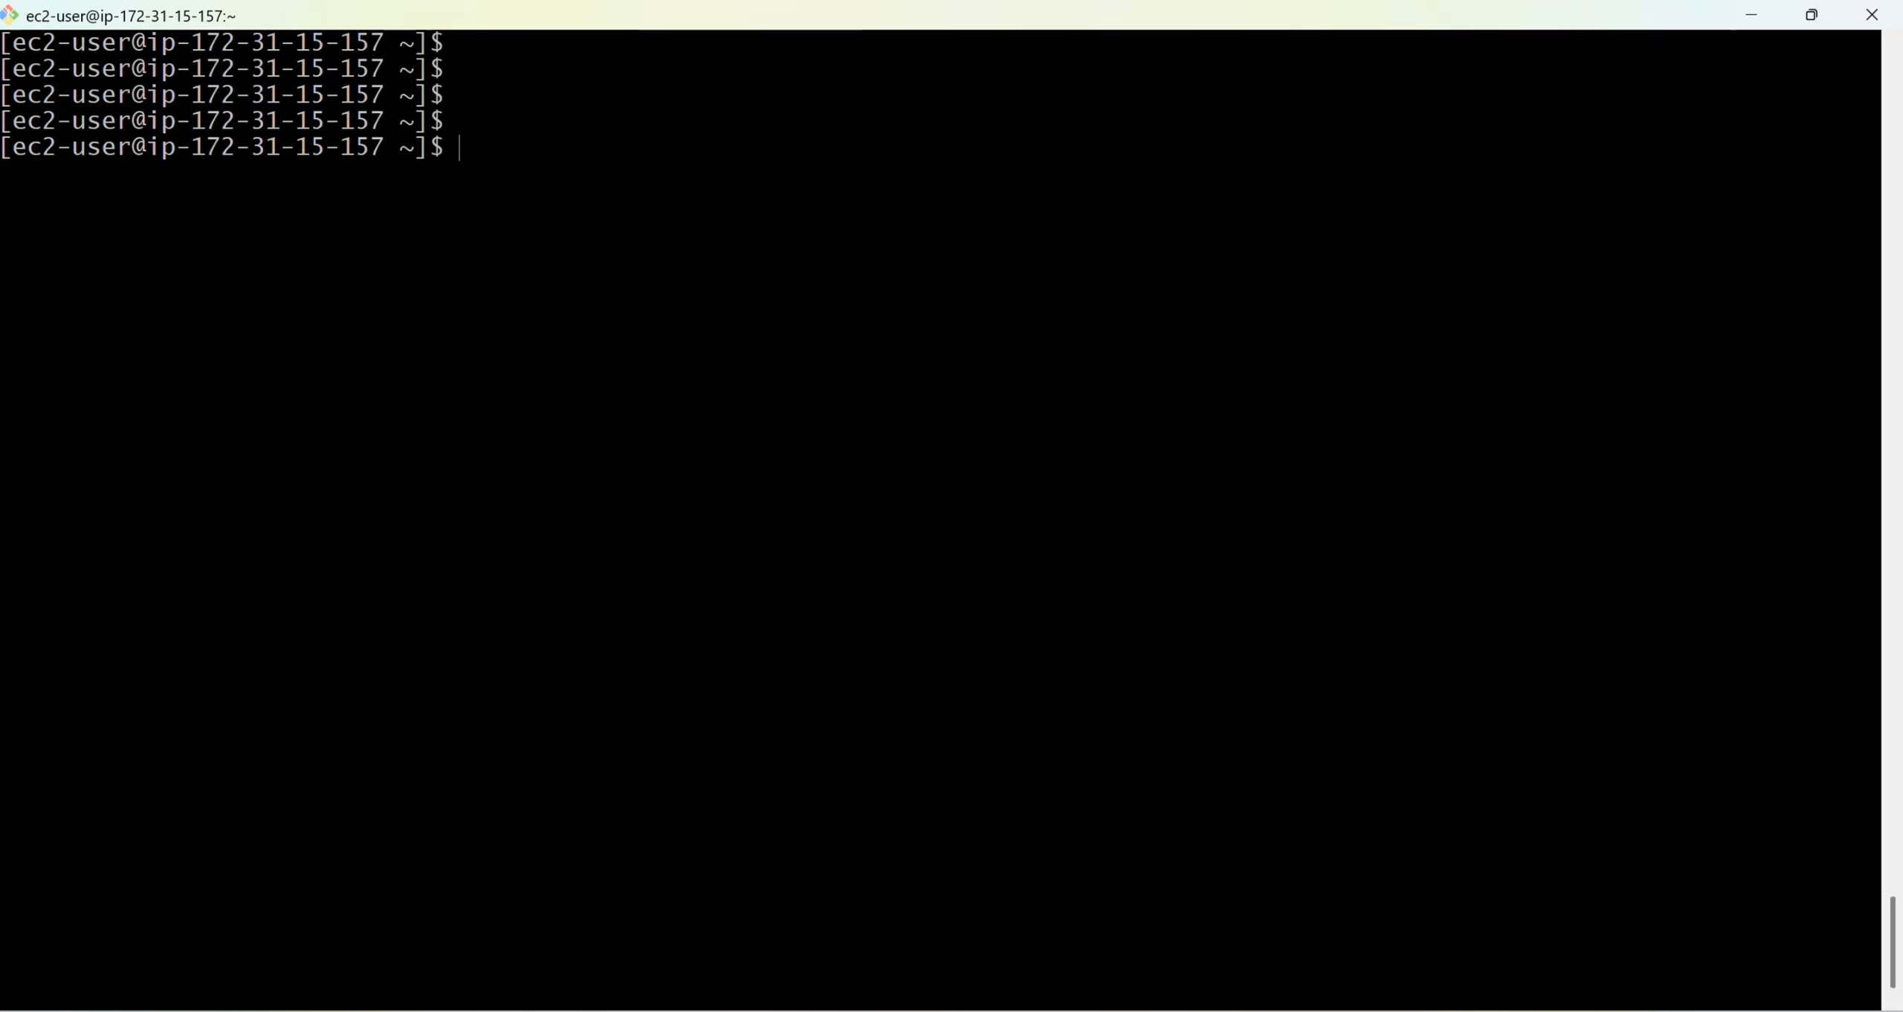
- List recovery-server's block devices with lsblk and check its disk and partitions
{"action": "type", "text": "lsblj"}
{"action": "key", "text": "BackSpace"}
{"action": "type", "text": "k"}
{"action": "key", "text": "Return"}
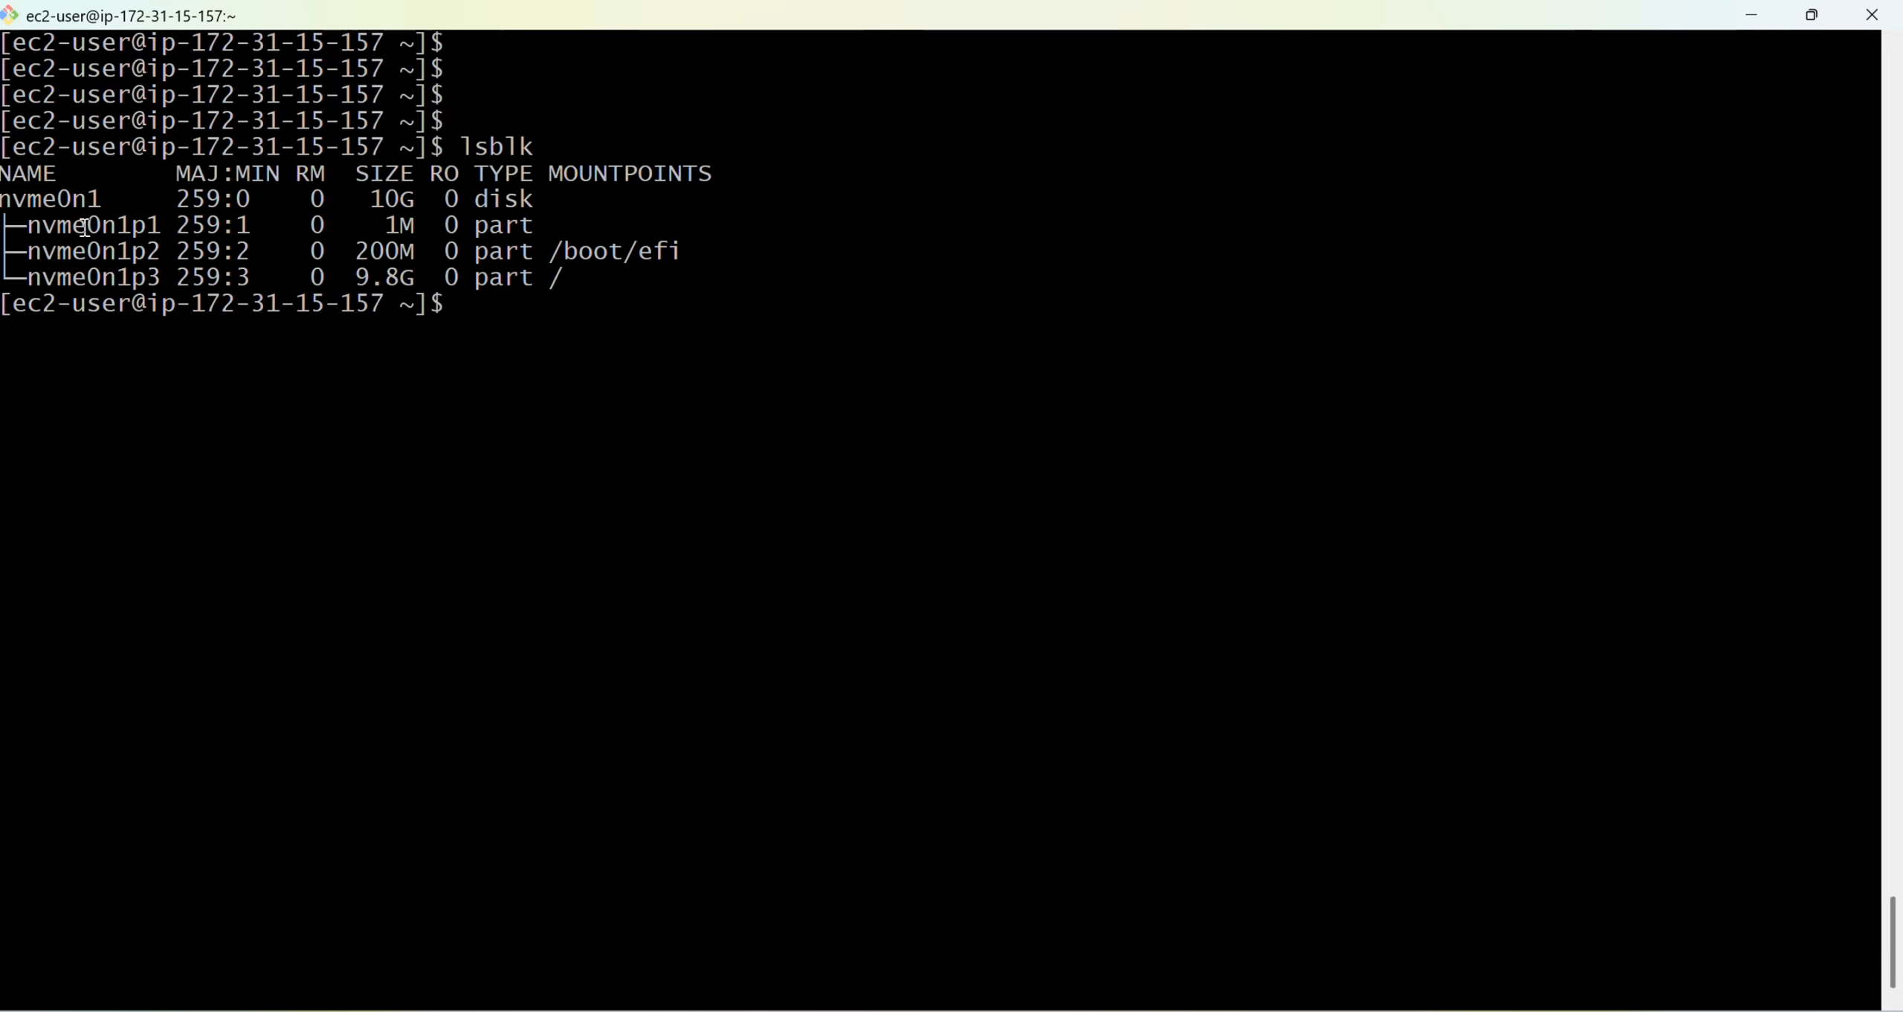
{"action": "double_click", "coordinate": [383, 278]}
- Compare the server-1 volume ID noted in Notepad++ with the volume's entry in the EC2 console in Chrome
{"action": "key", "text": "alt+Tab"}
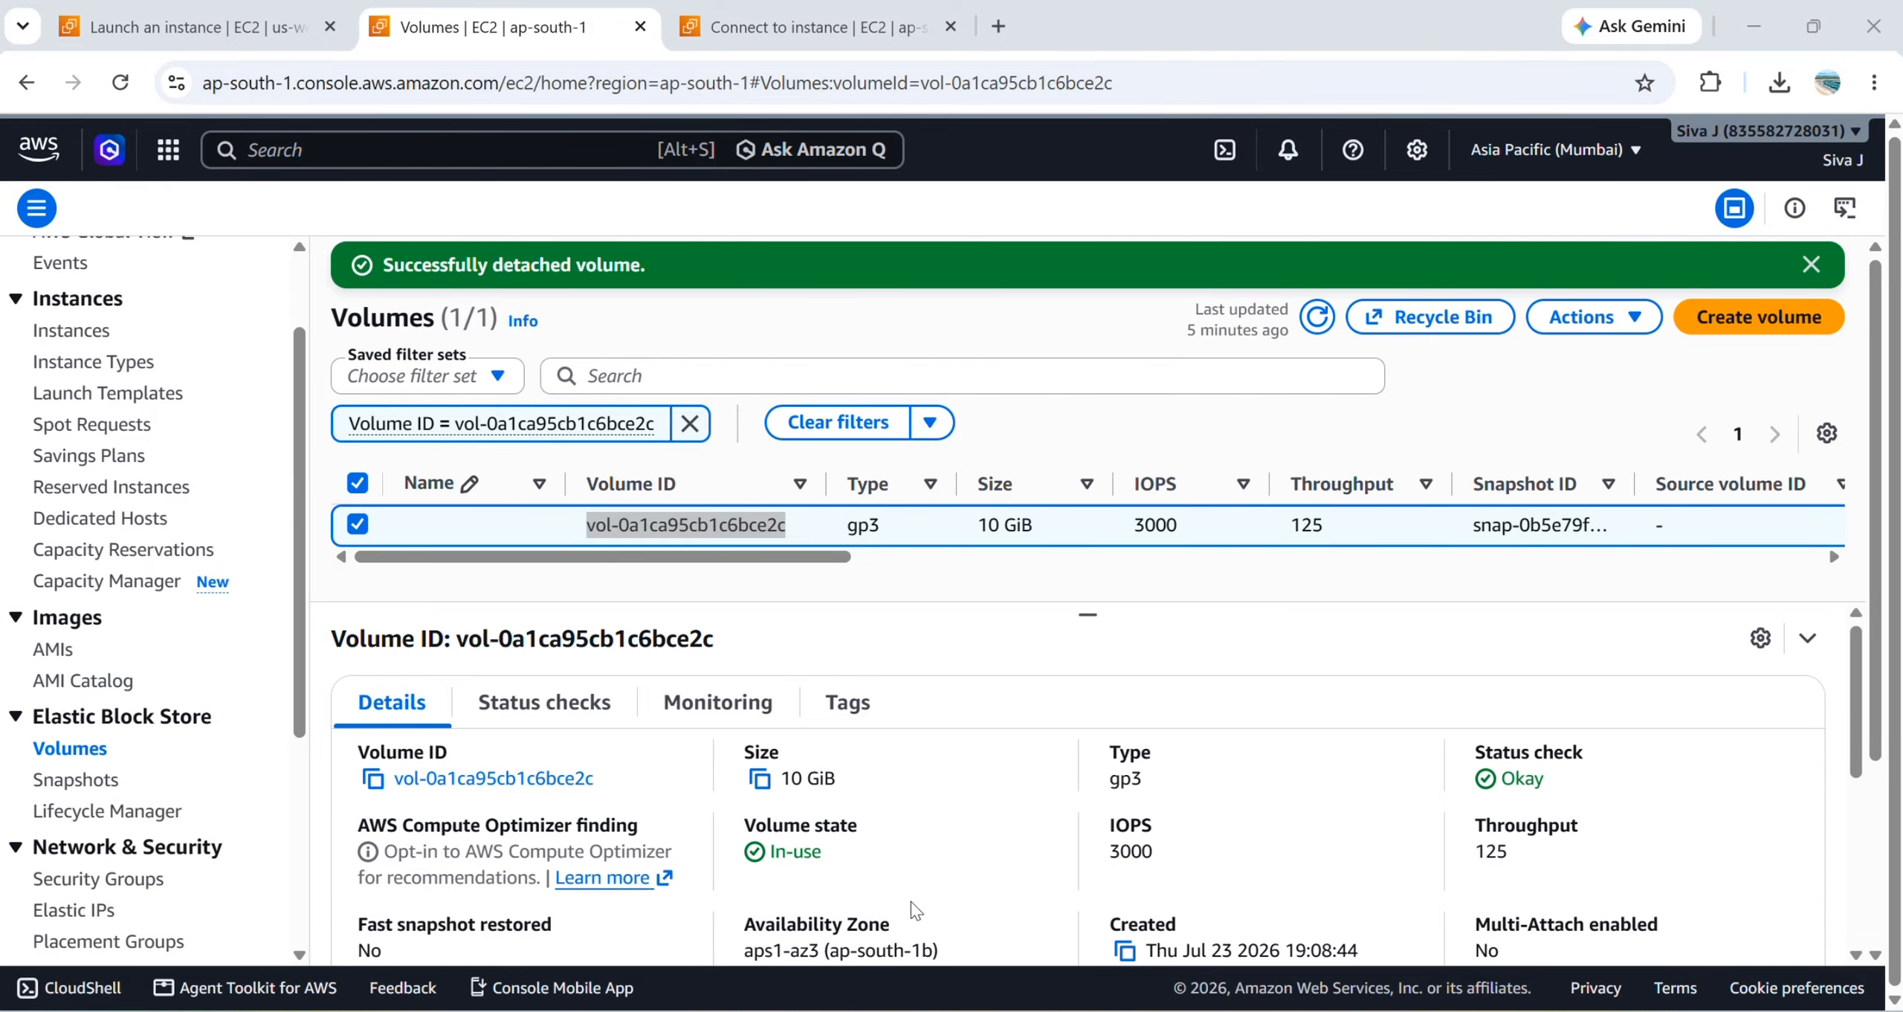
{"action": "key", "text": "alt+Tab"}
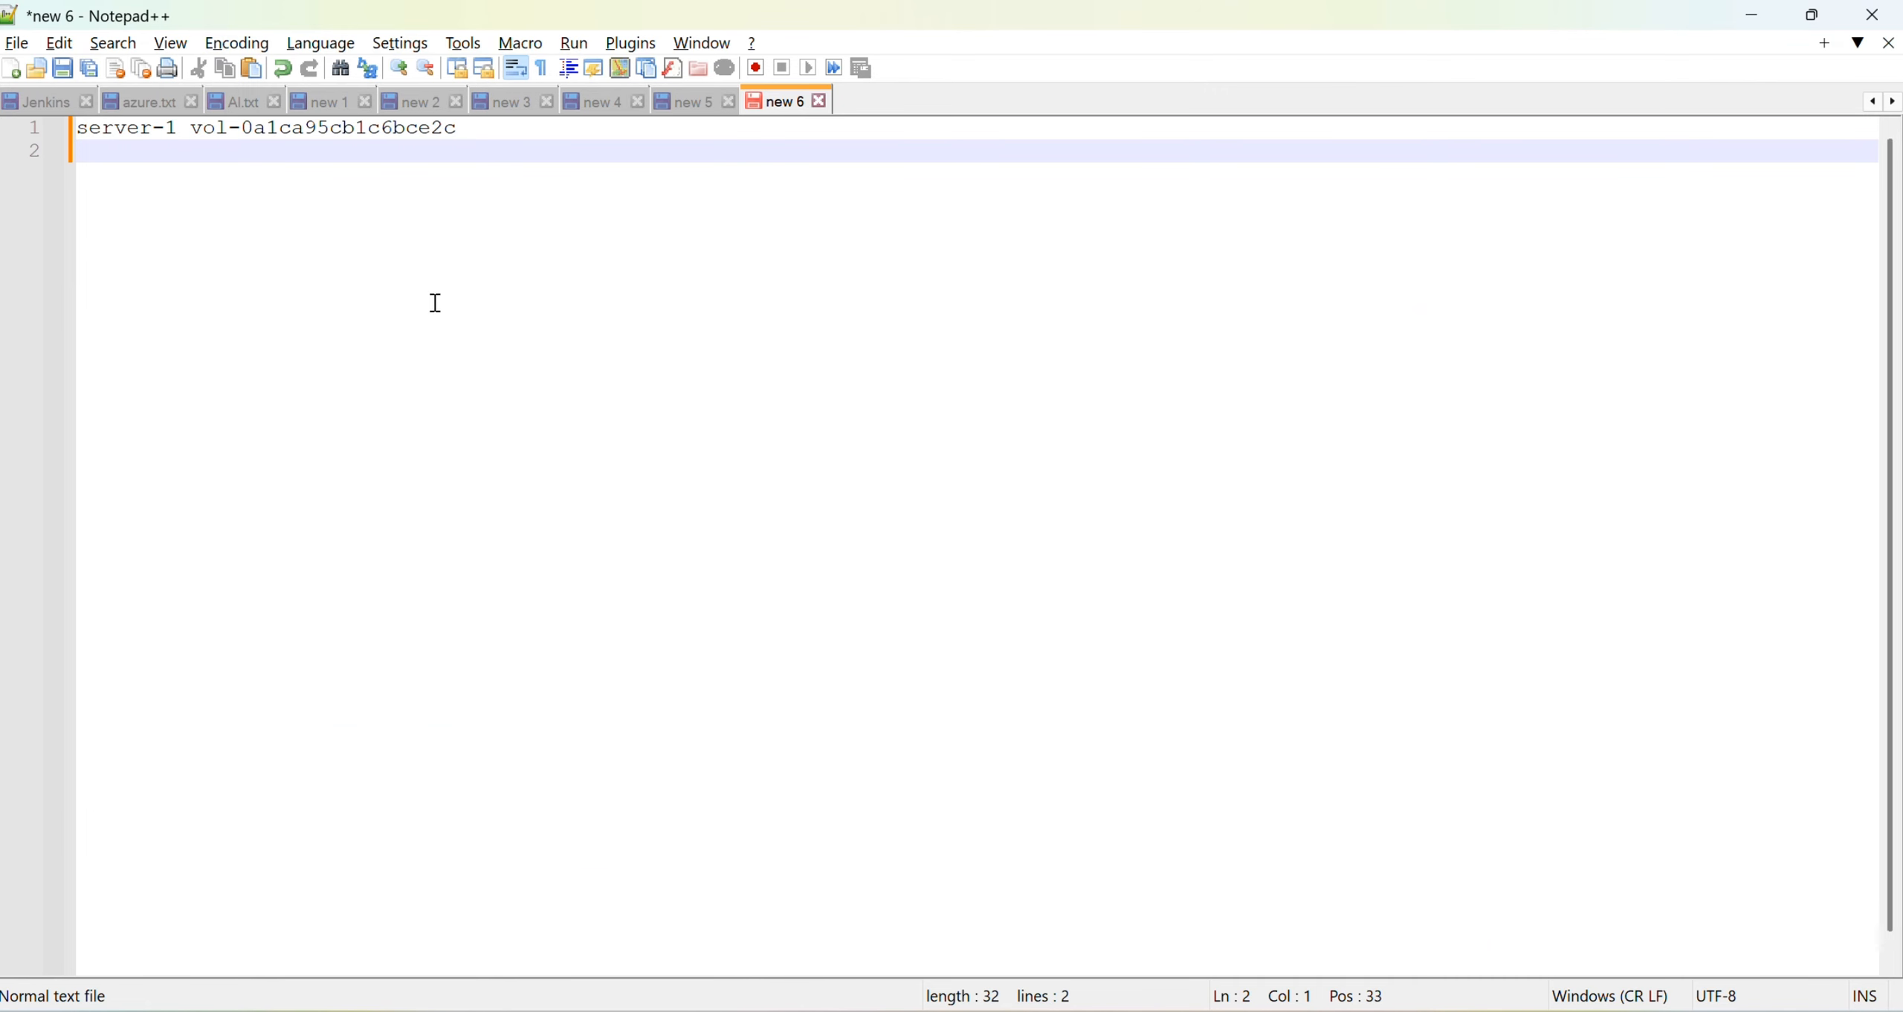
{"action": "double_click", "coordinate": [435, 131]}
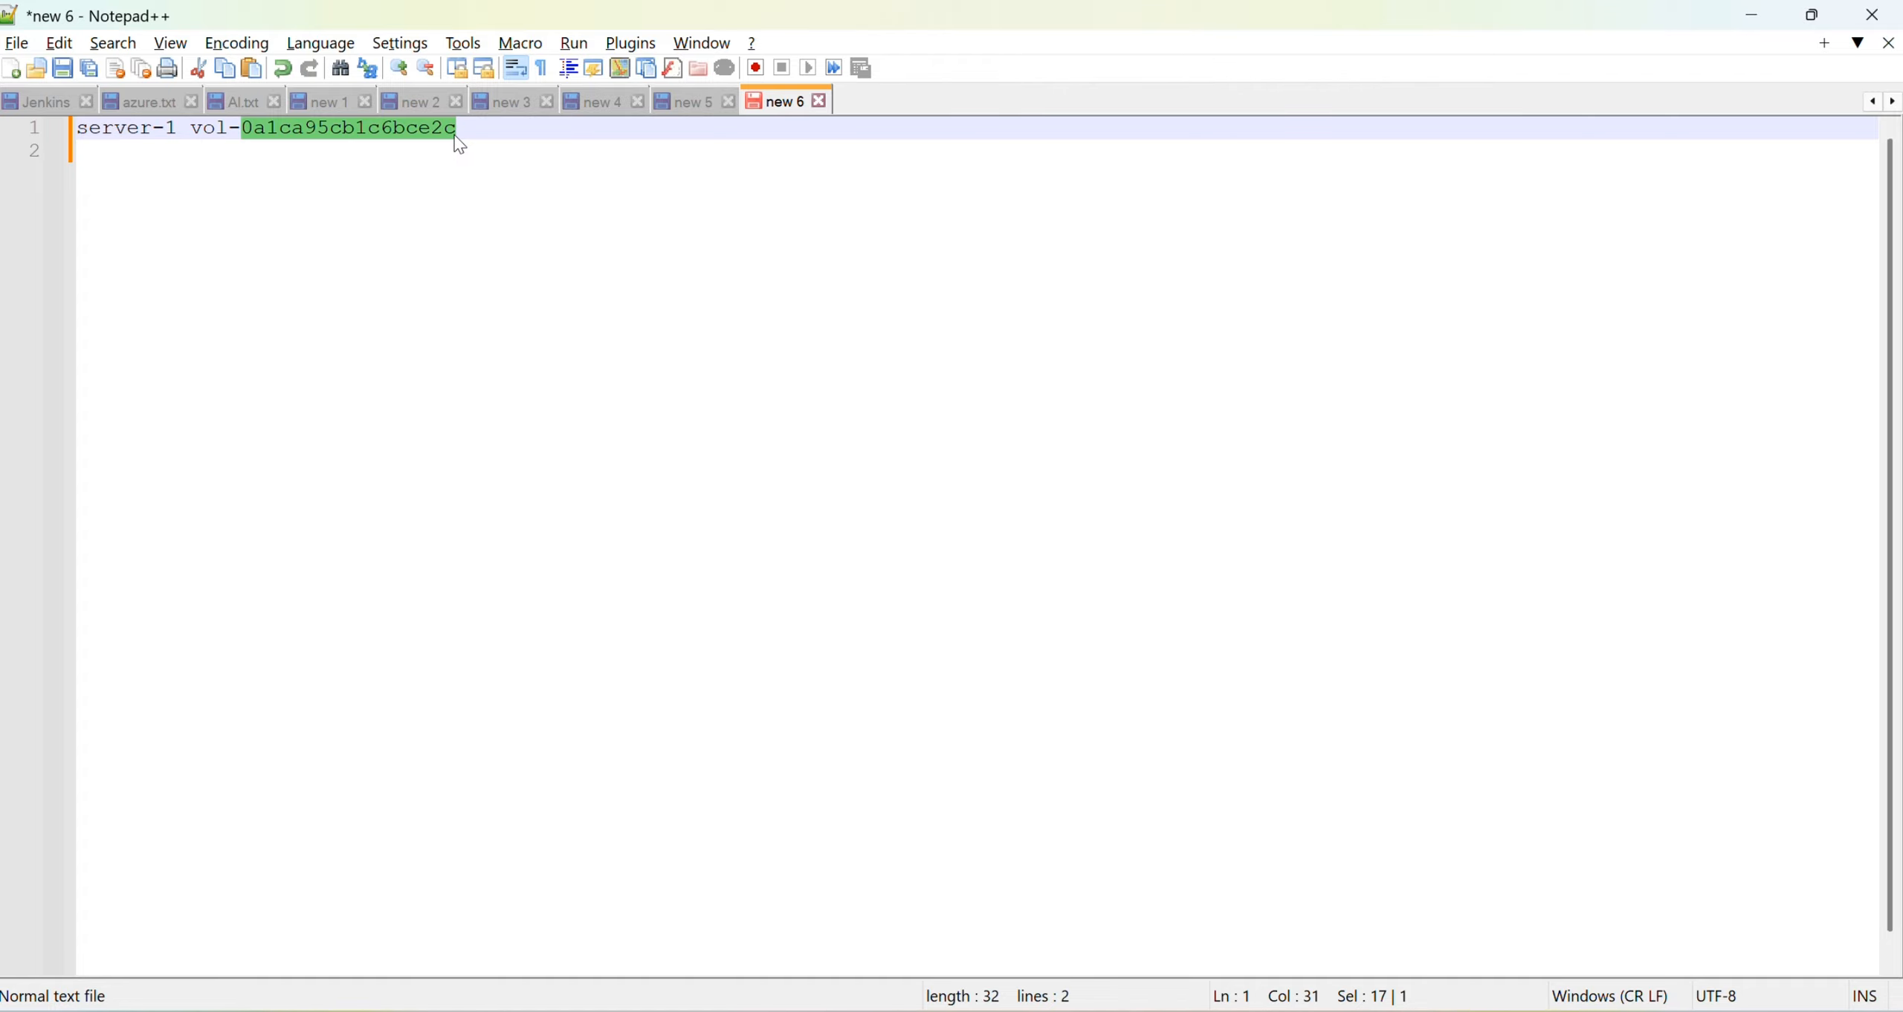
{"action": "key", "text": "alt+Tab"}
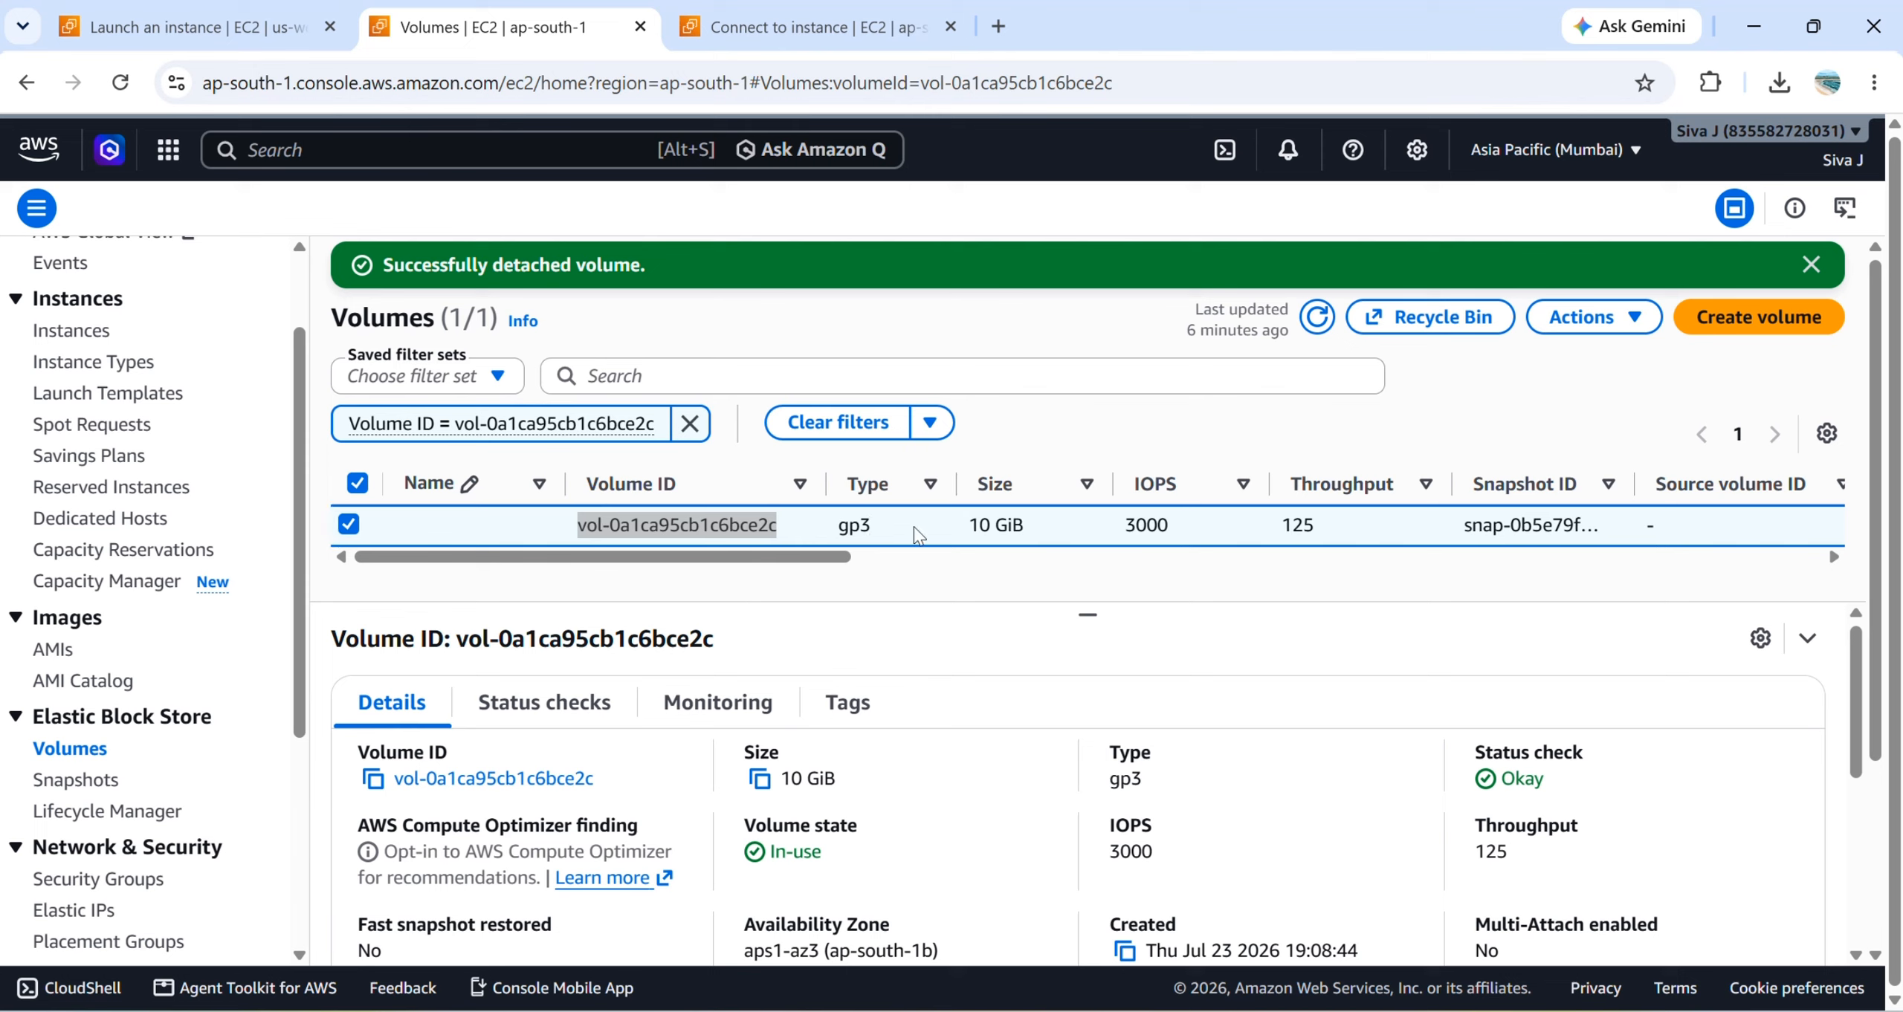
{"action": "scroll", "coordinate": [912, 526], "scroll_direction": "right", "scroll_amount": 3}
{"action": "scroll", "coordinate": [913, 527], "scroll_direction": "left", "scroll_amount": 2}
{"action": "scroll", "coordinate": [913, 526], "scroll_direction": "right", "scroll_amount": 5}
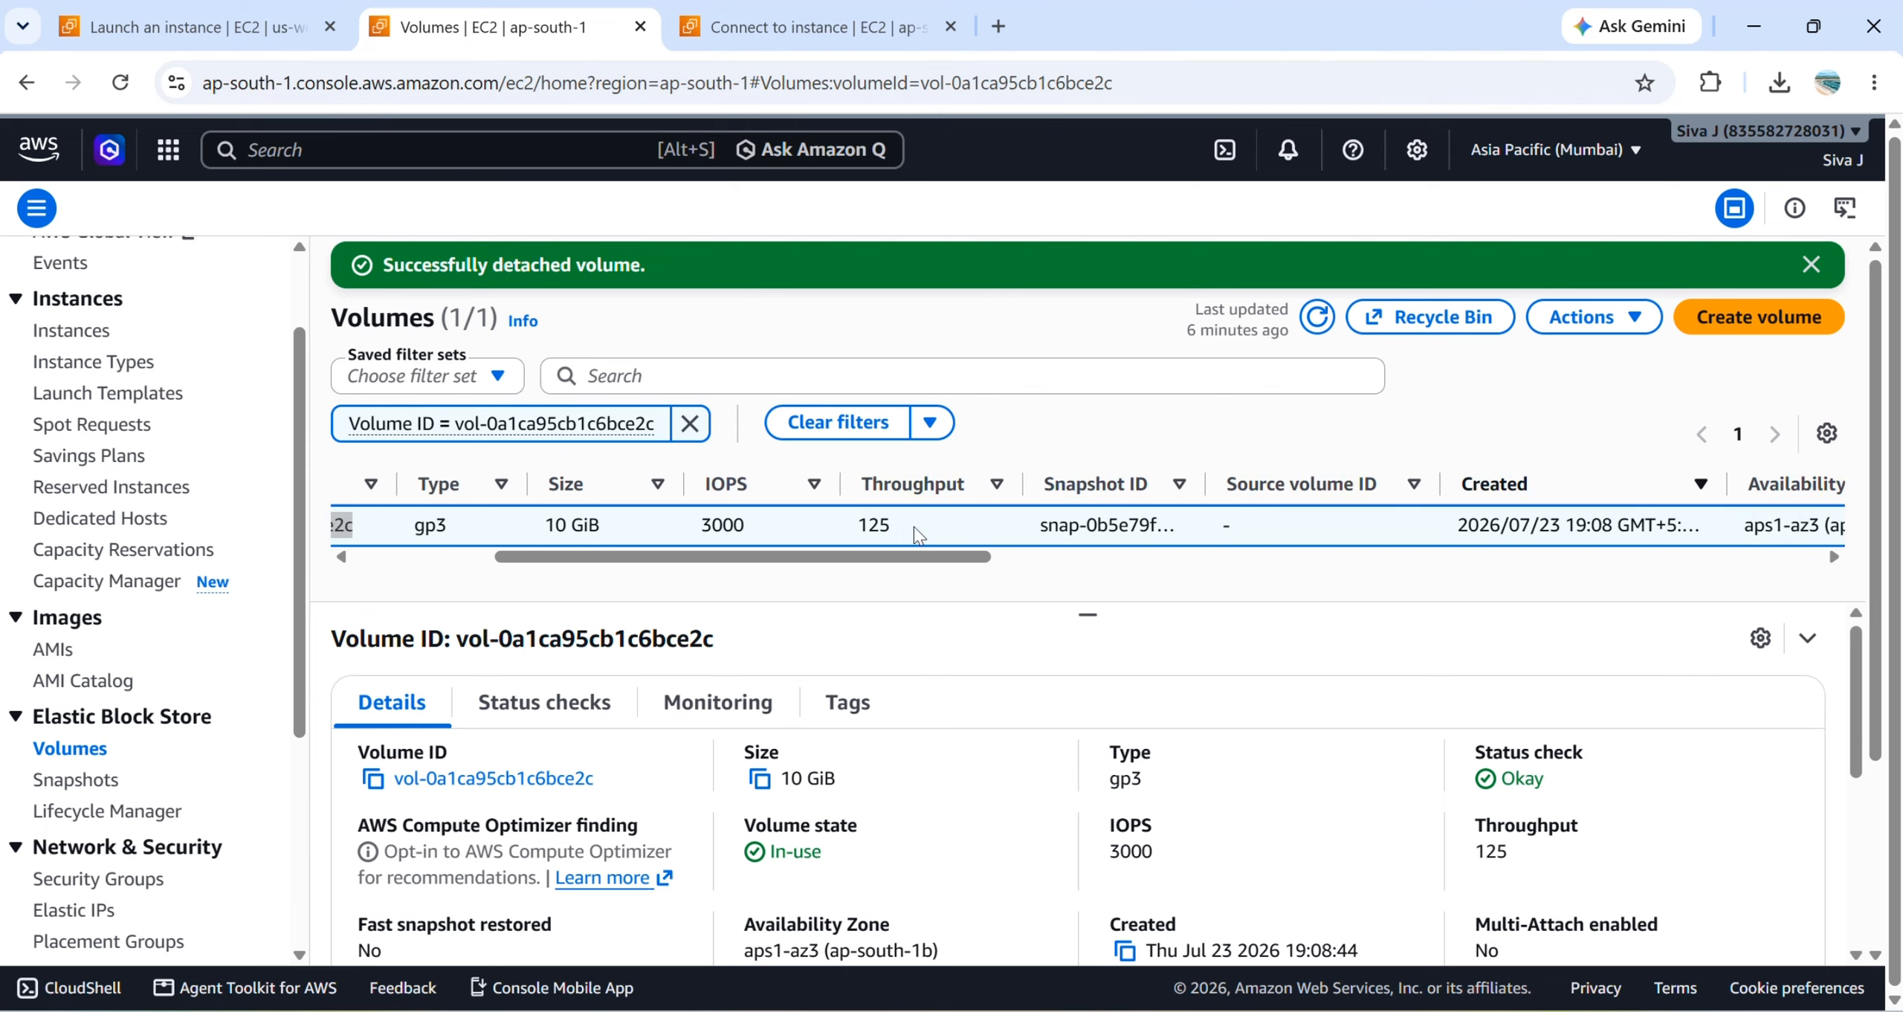
- Attach volume vol-0a1ca95cb1c6bce2c to the recovery-server instance with device name /dev/sdb
{"action": "left_click", "coordinate": [1627, 318]}
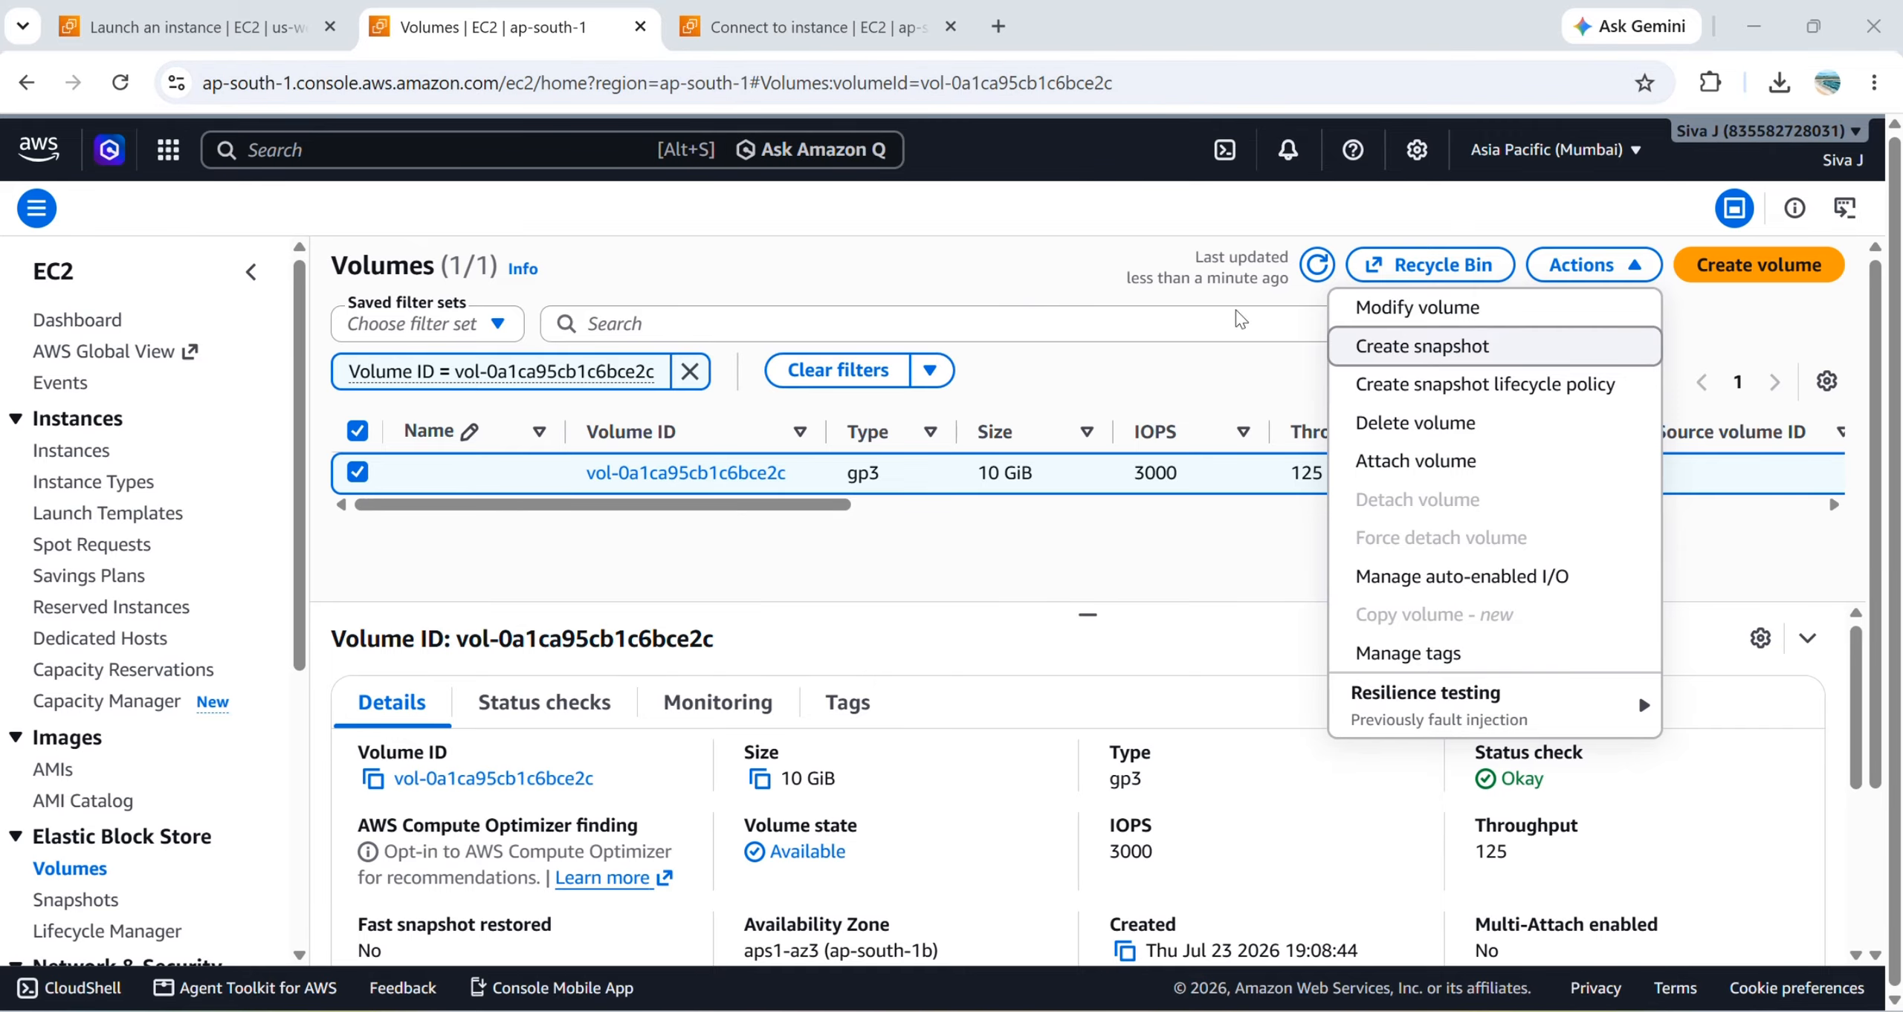
{"action": "left_click", "coordinate": [1478, 472]}
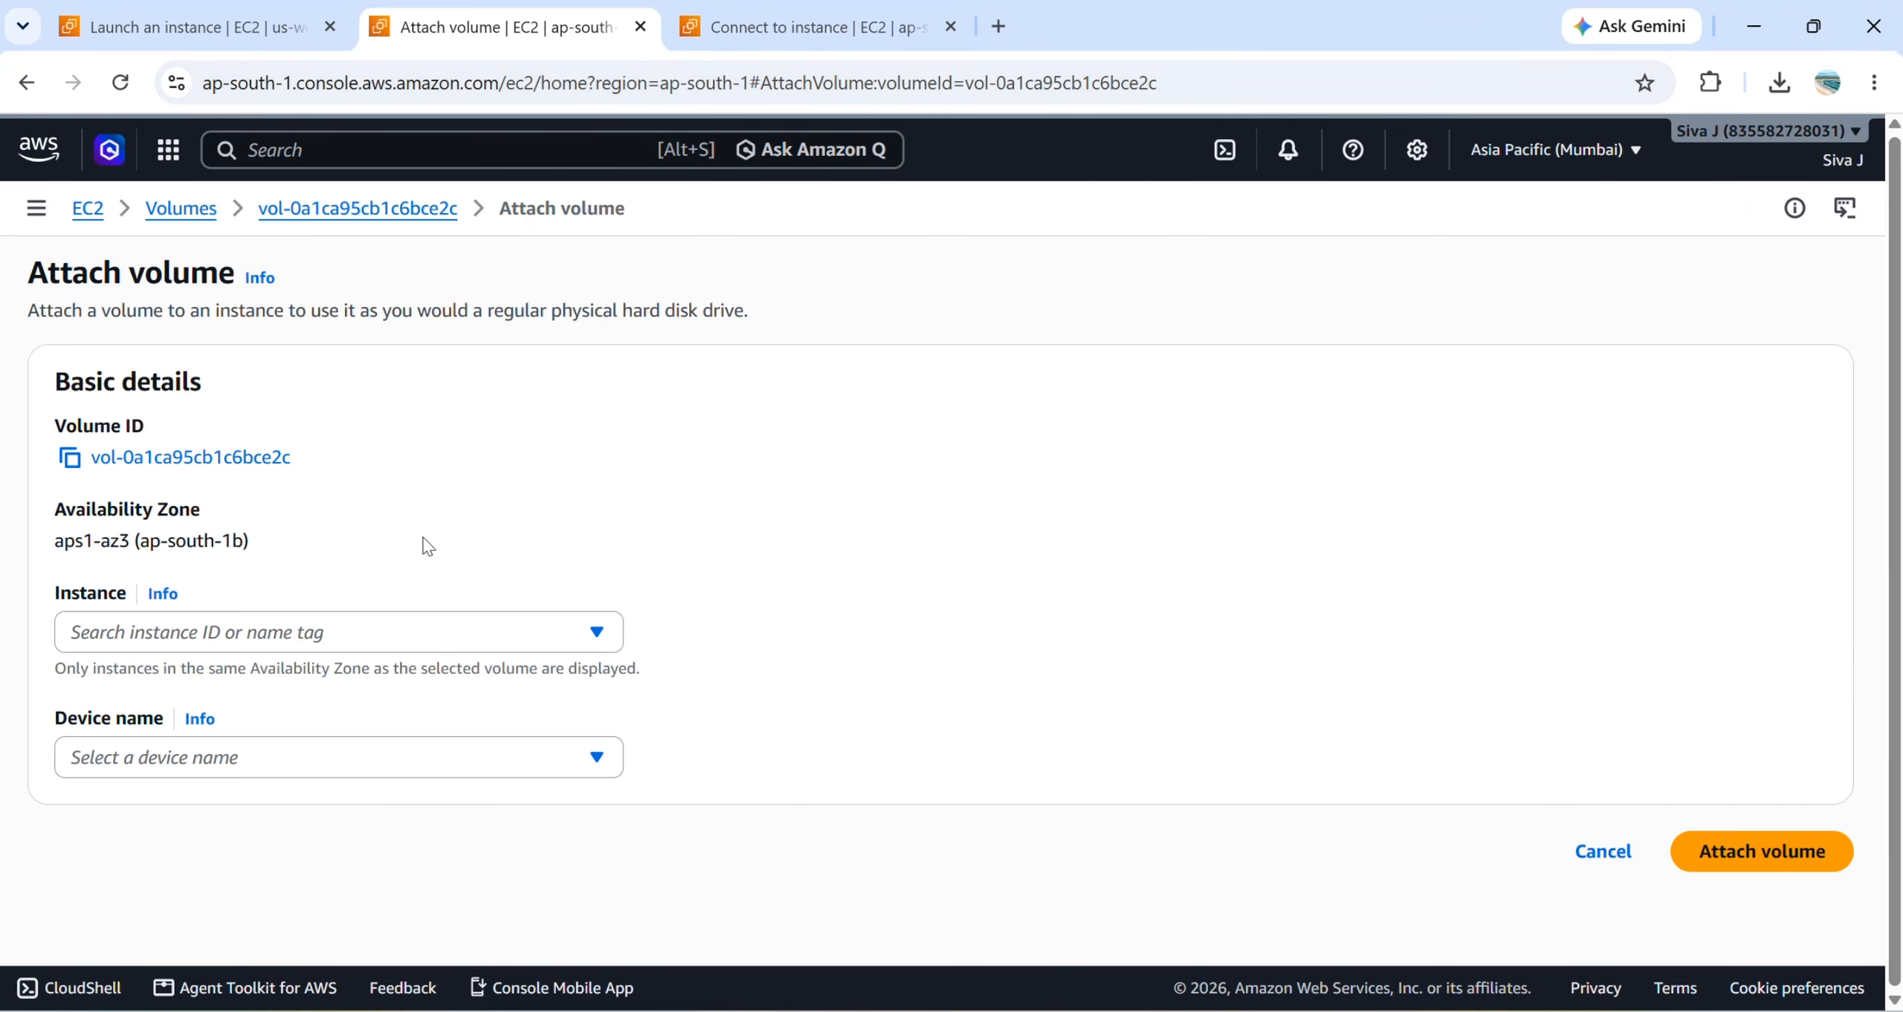
{"action": "left_click", "coordinate": [320, 628]}
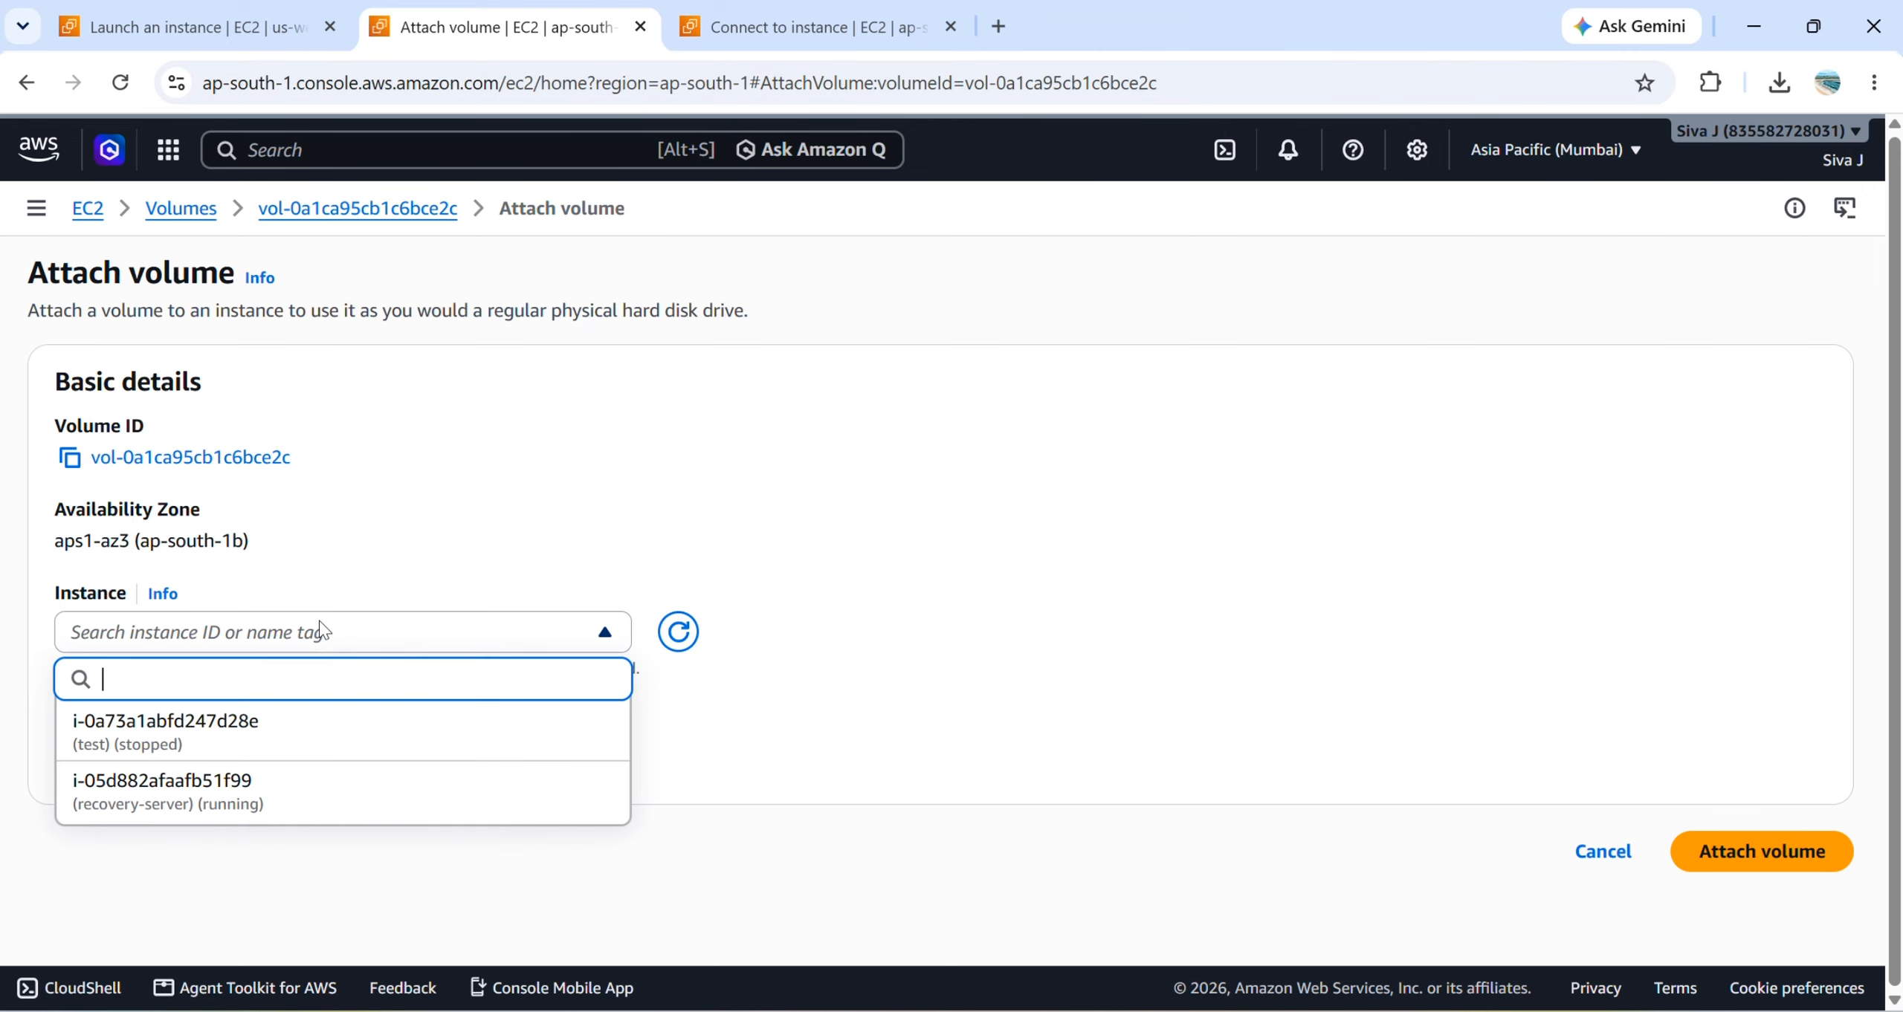
{"action": "left_click", "coordinate": [270, 804]}
{"action": "left_click", "coordinate": [425, 779]}
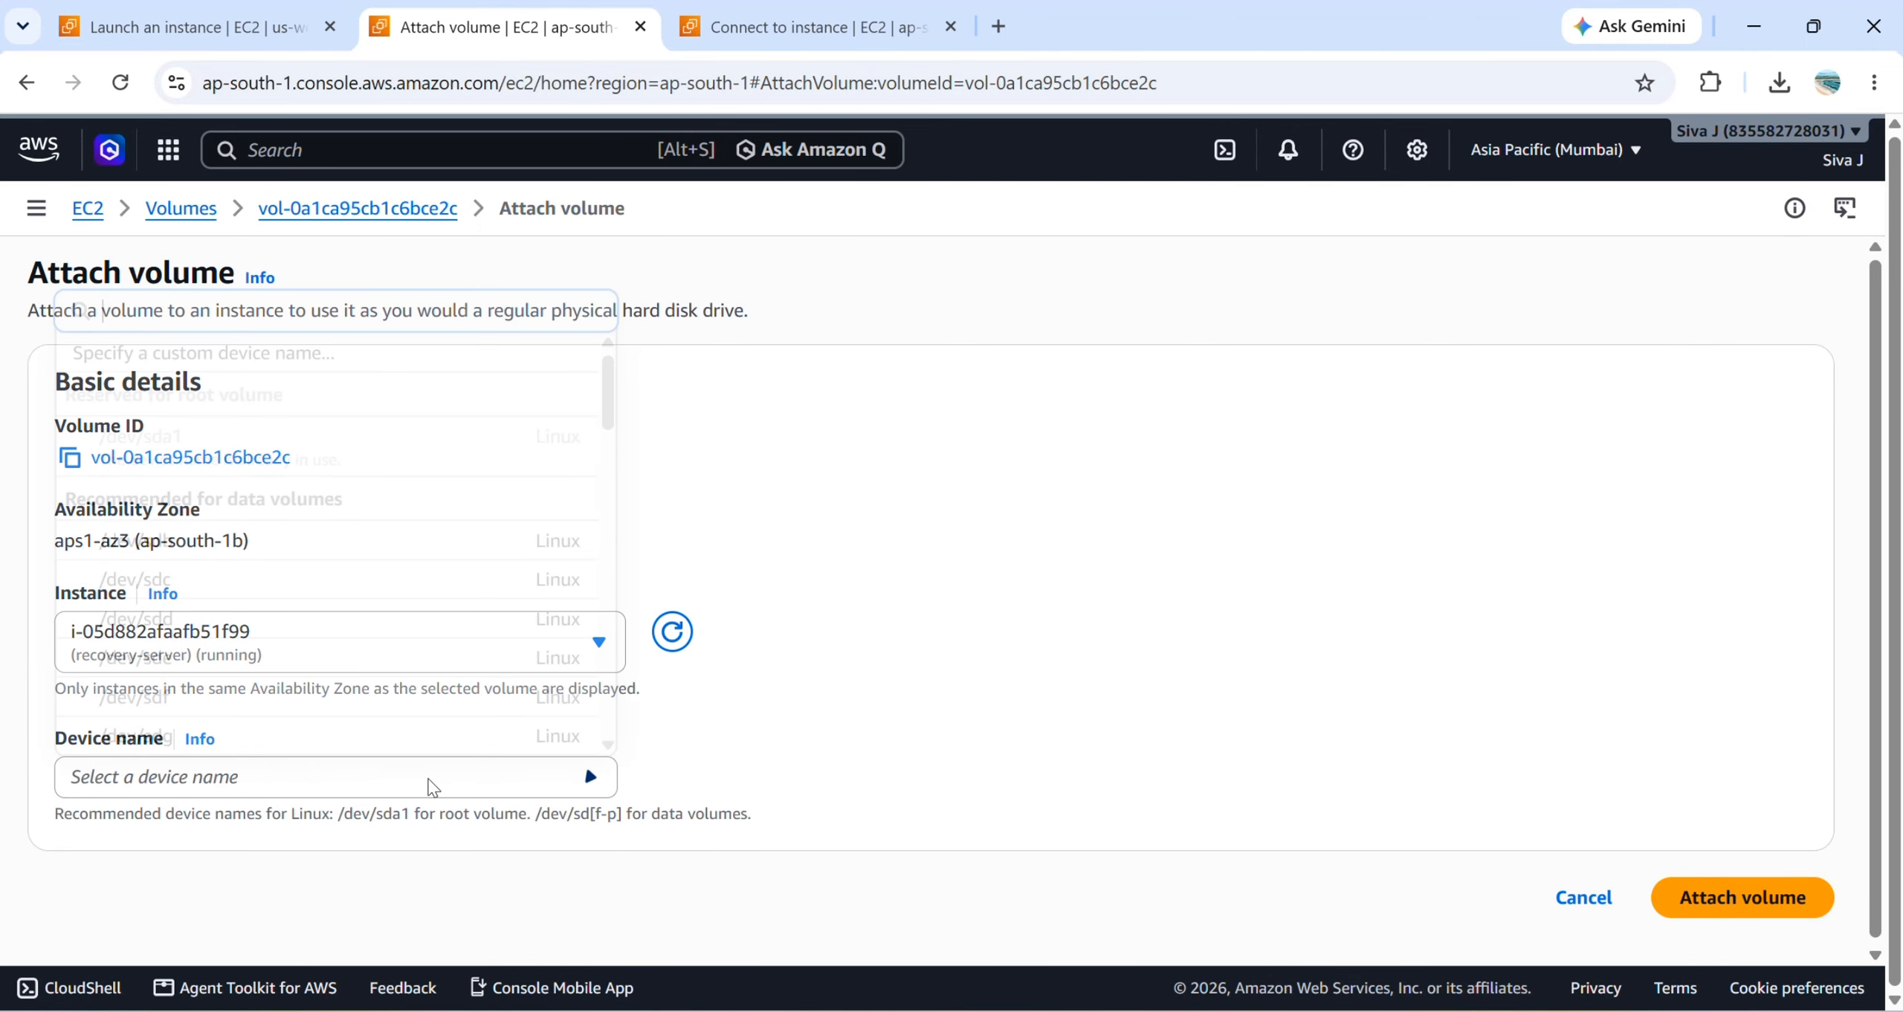
{"action": "left_click", "coordinate": [353, 550]}
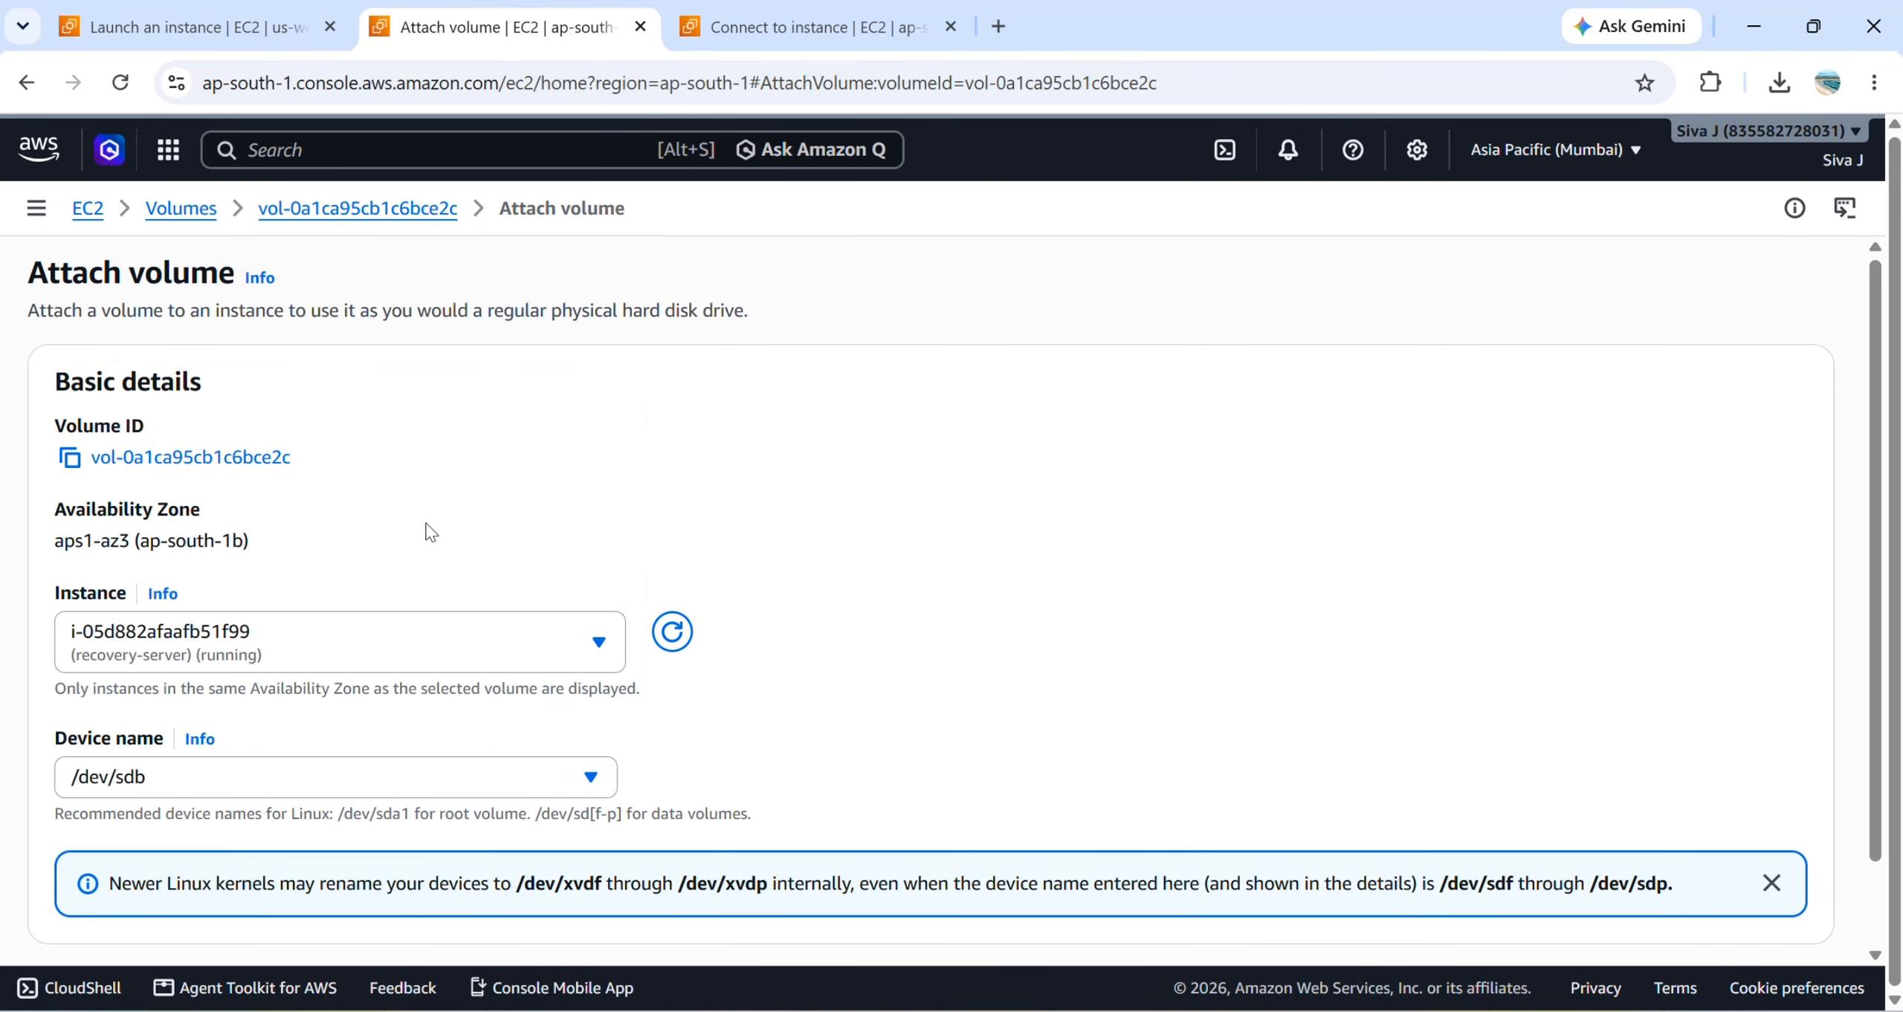
{"action": "scroll", "coordinate": [820, 644], "scroll_direction": "down", "scroll_amount": 2}
{"action": "left_click", "coordinate": [1789, 903]}
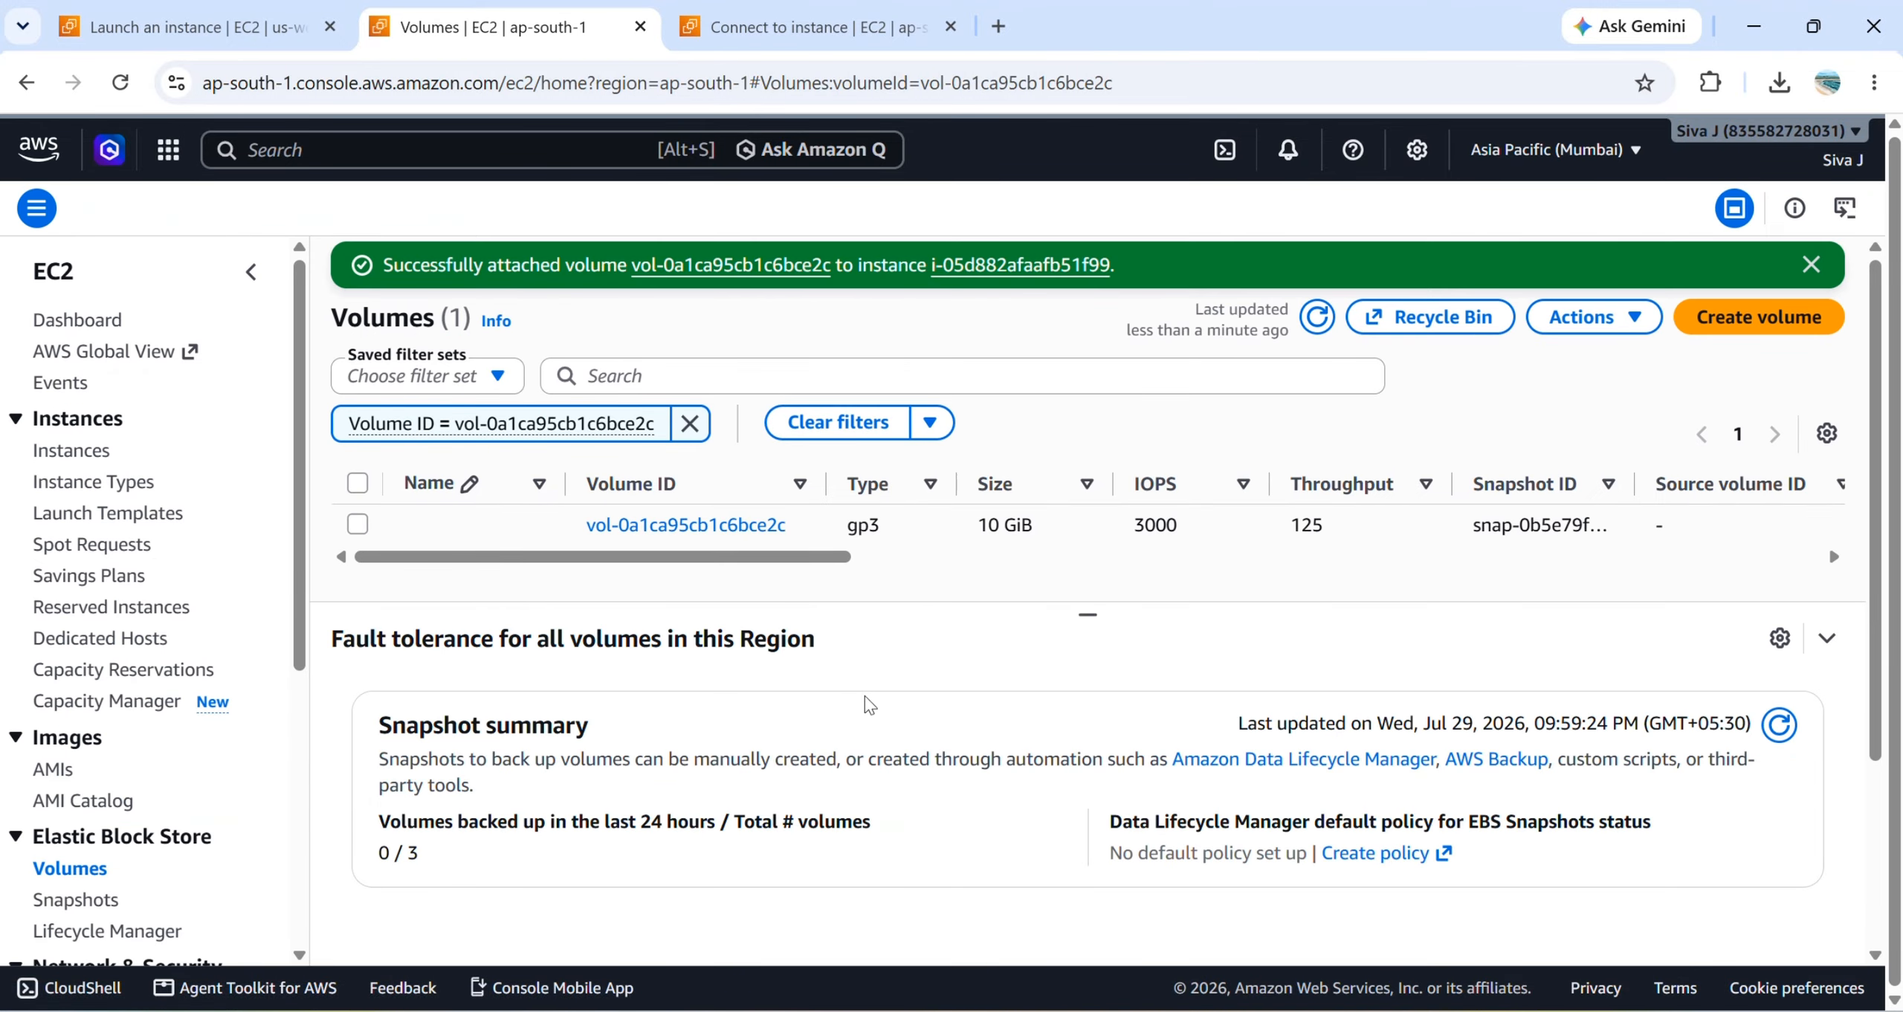
- Switch back to the Git Bash SSH session, rerun lsblk, and examine the newly attached disk and its partitions
{"action": "left_click", "coordinate": [933, 1011]}
{"action": "left_click", "coordinate": [787, 562]}
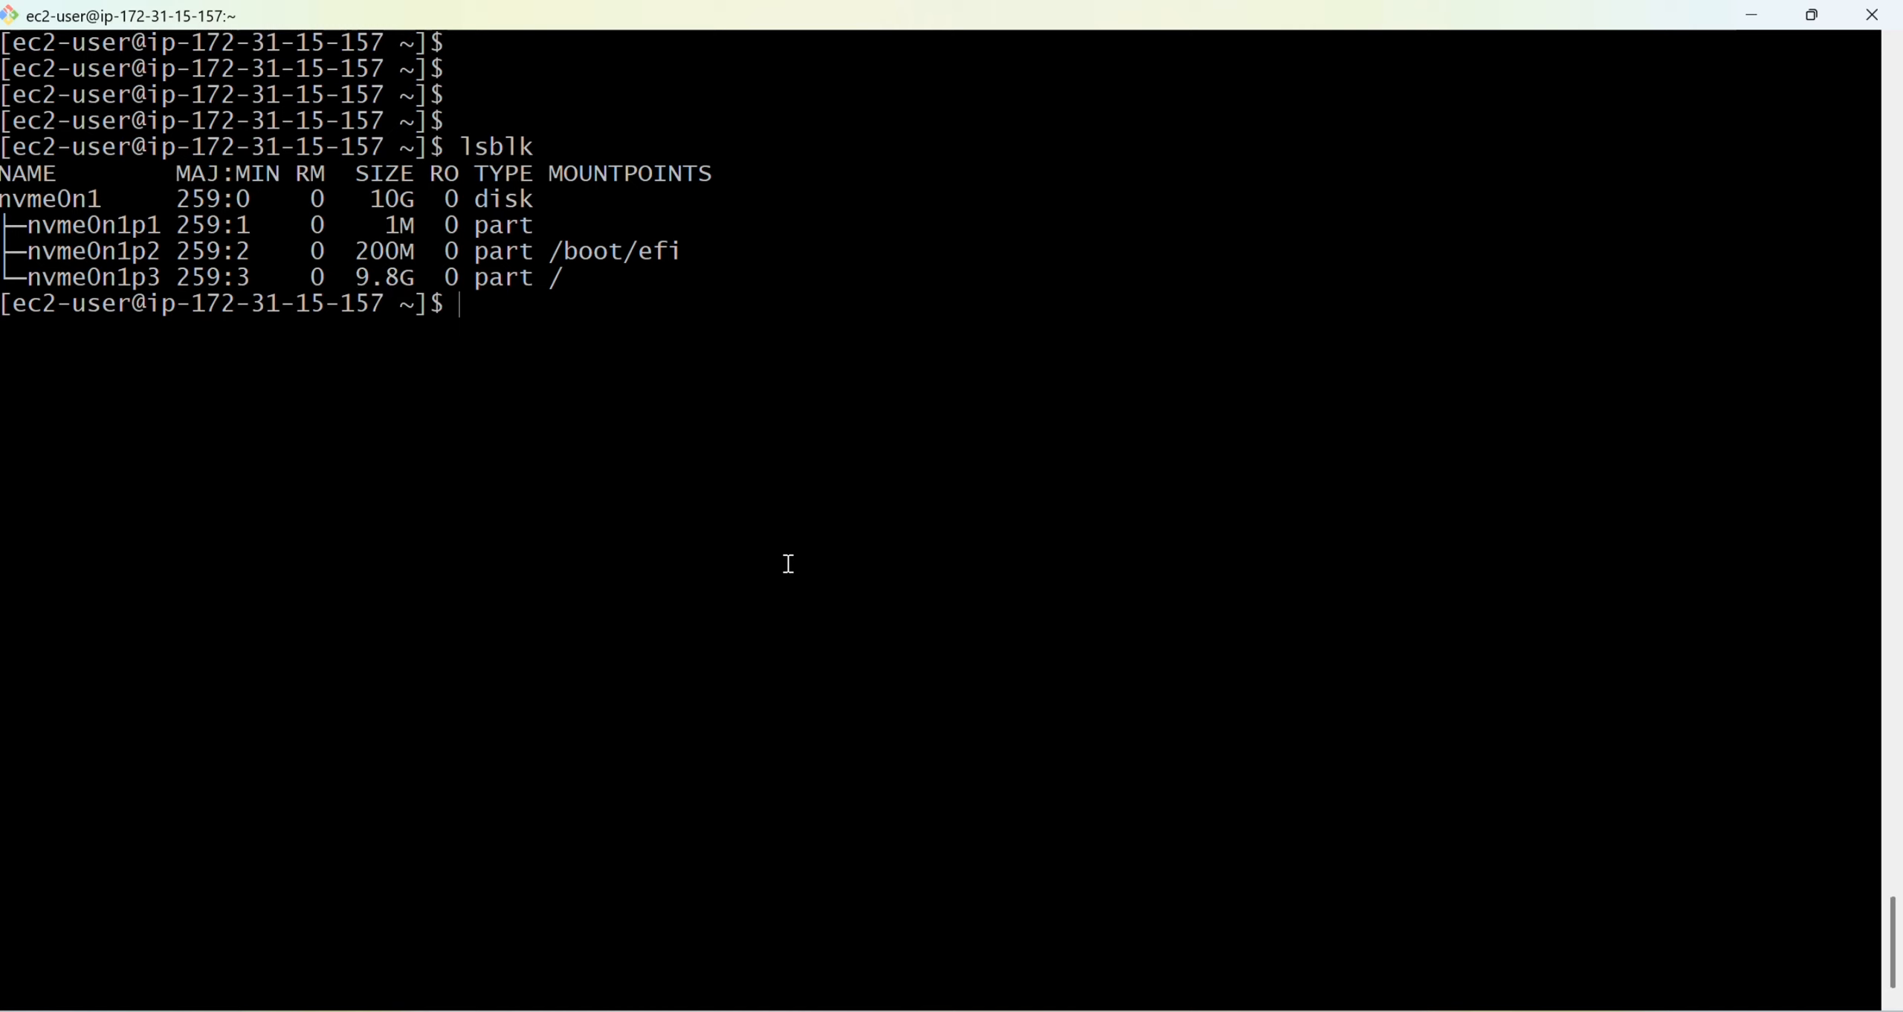
{"action": "type", "text": "lsblk"}
{"action": "key", "text": "Return"}
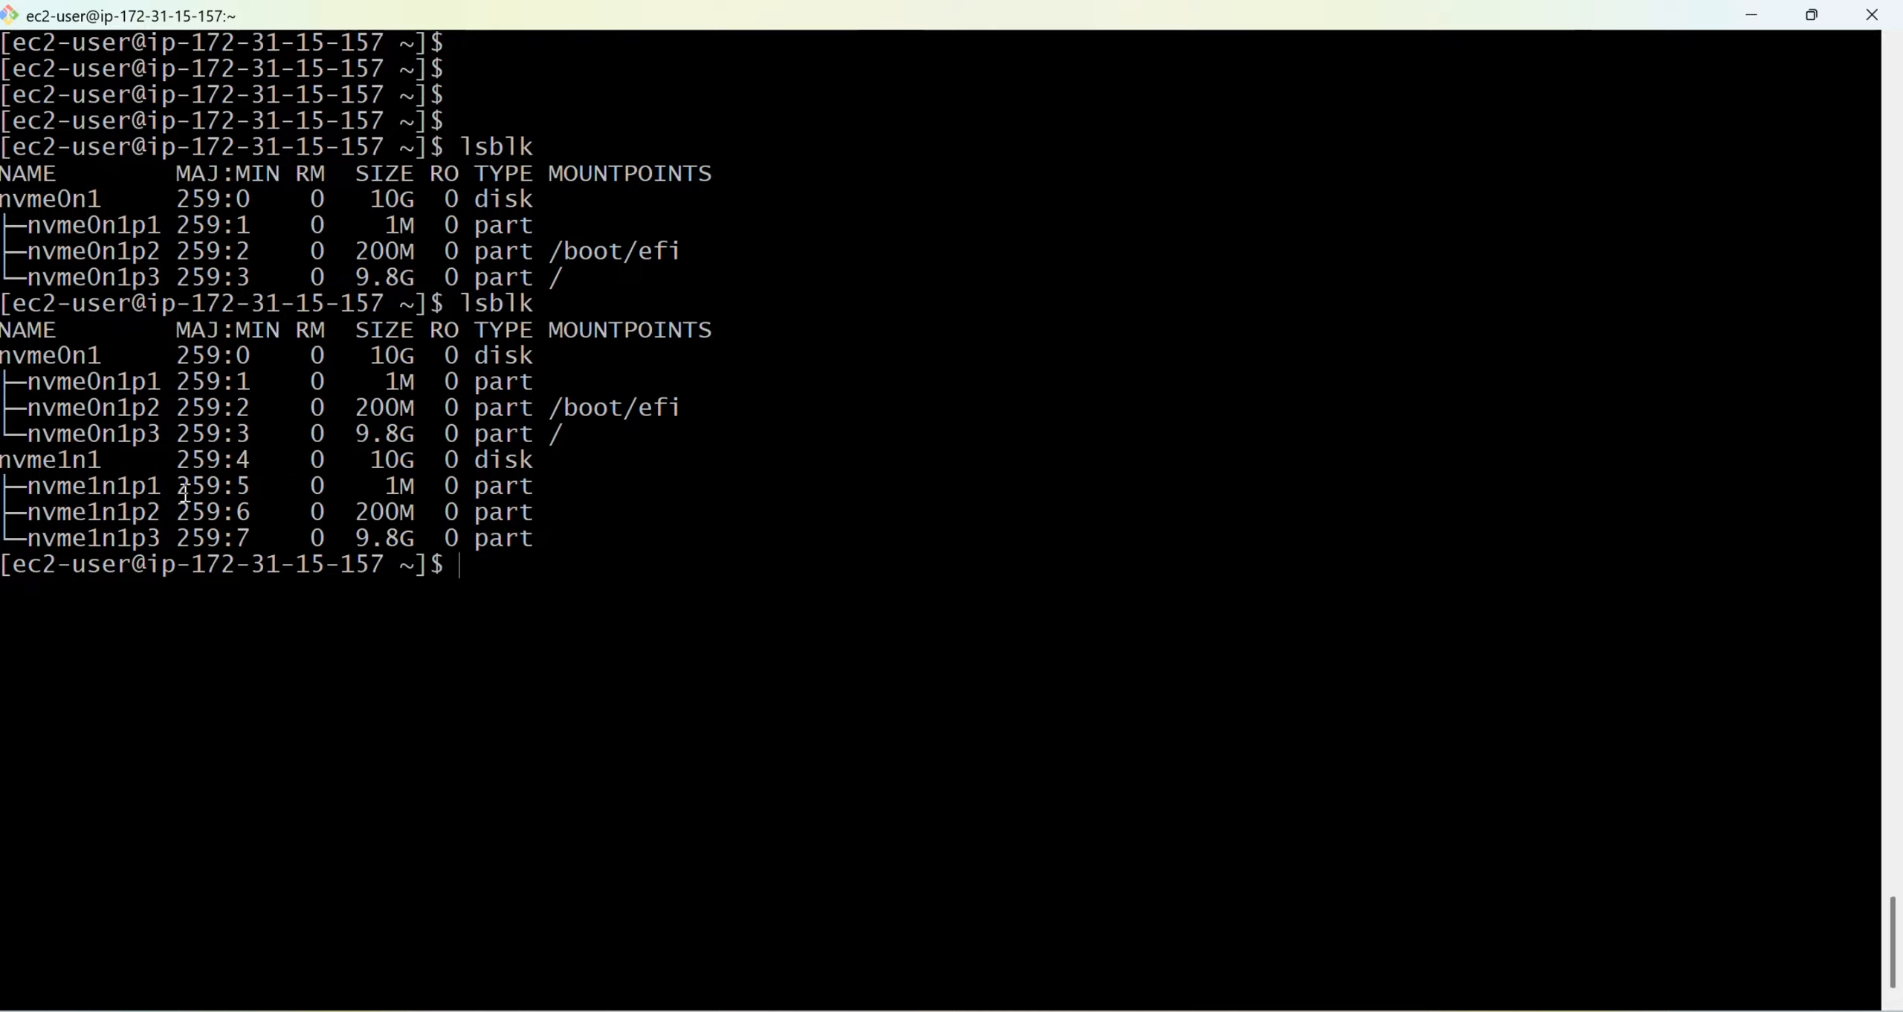
{"action": "double_click", "coordinate": [398, 463]}
{"action": "left_click", "coordinate": [591, 412]}
{"action": "left_click", "coordinate": [816, 46]}
{"action": "left_click", "coordinate": [44, 467]}
{"action": "double_click", "coordinate": [82, 467]}
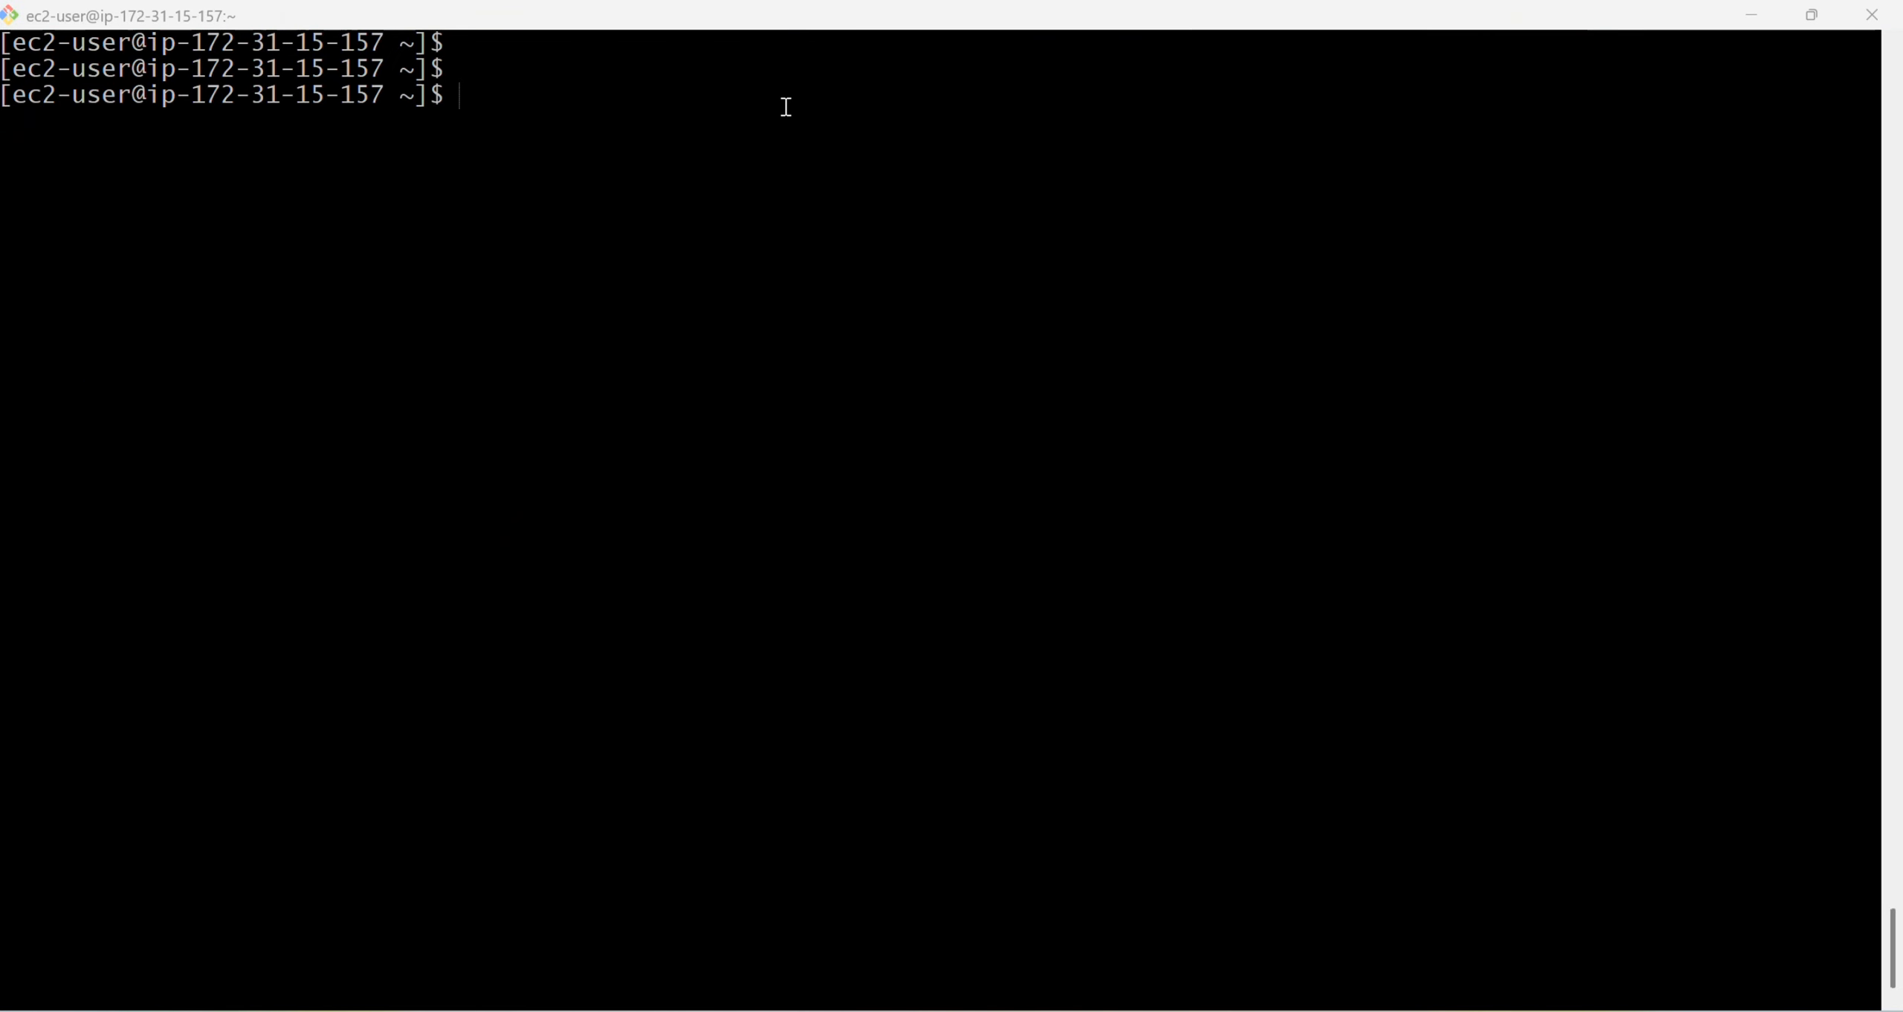
- Run lsblk in the cleared terminal to list both disks and their partitions
{"action": "left_click", "coordinate": [685, 273]}
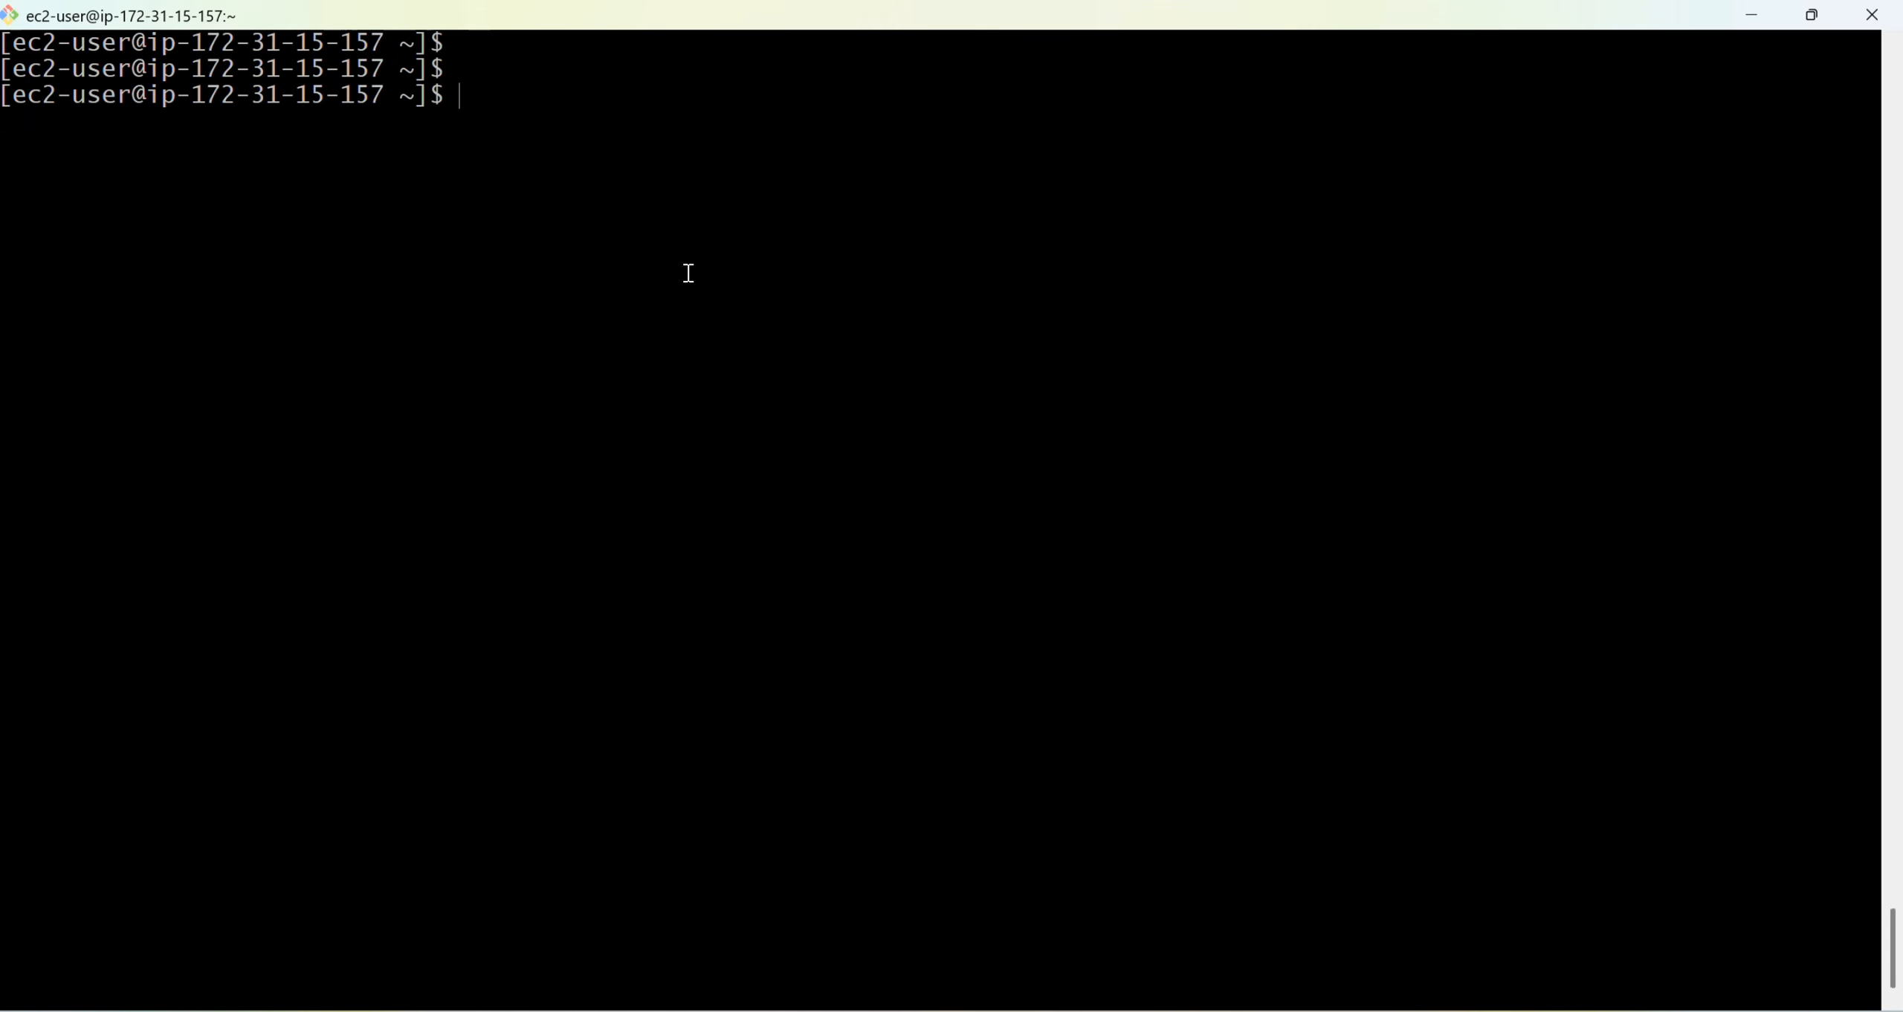
{"action": "type", "text": "lsn"}
{"action": "key", "text": "BackSpace"}
{"action": "type", "text": "blk"}
{"action": "key", "text": "Return"}
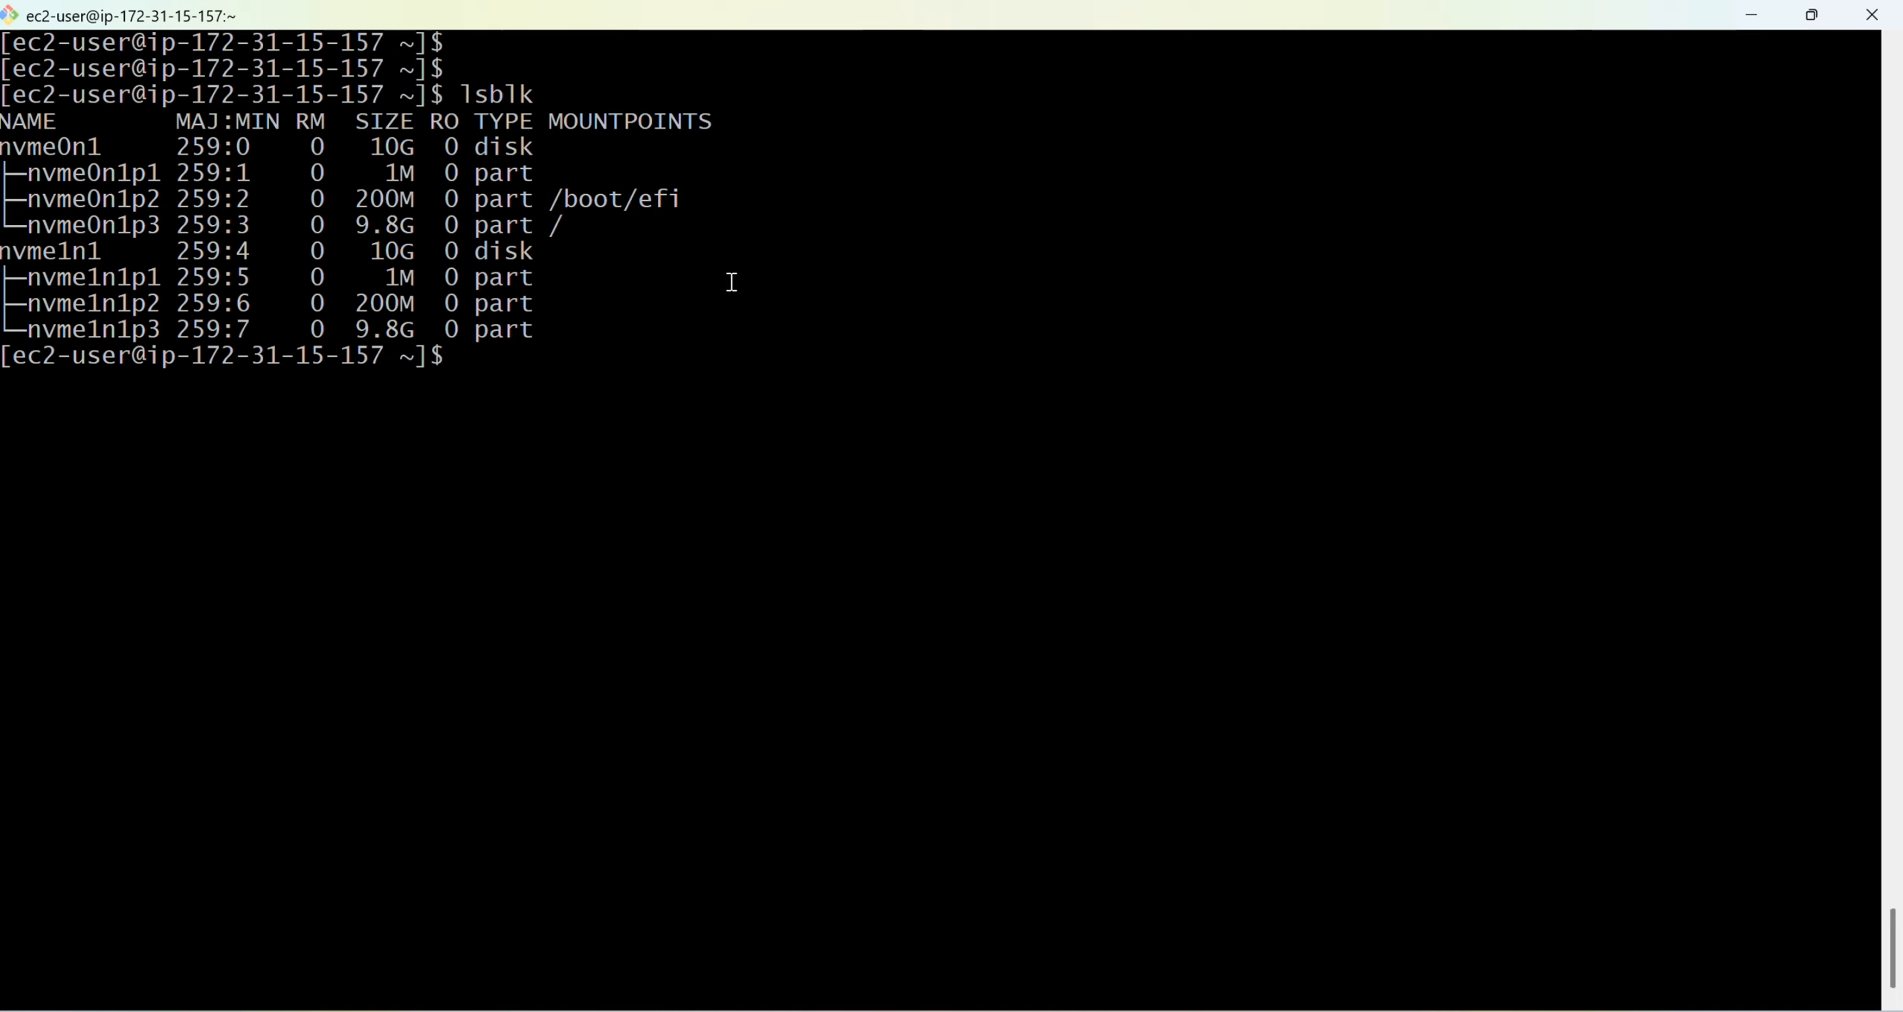
- Enter the directory creation command mkdir -p /mnt at the SSH prompt
{"action": "type", "text": "mount"}
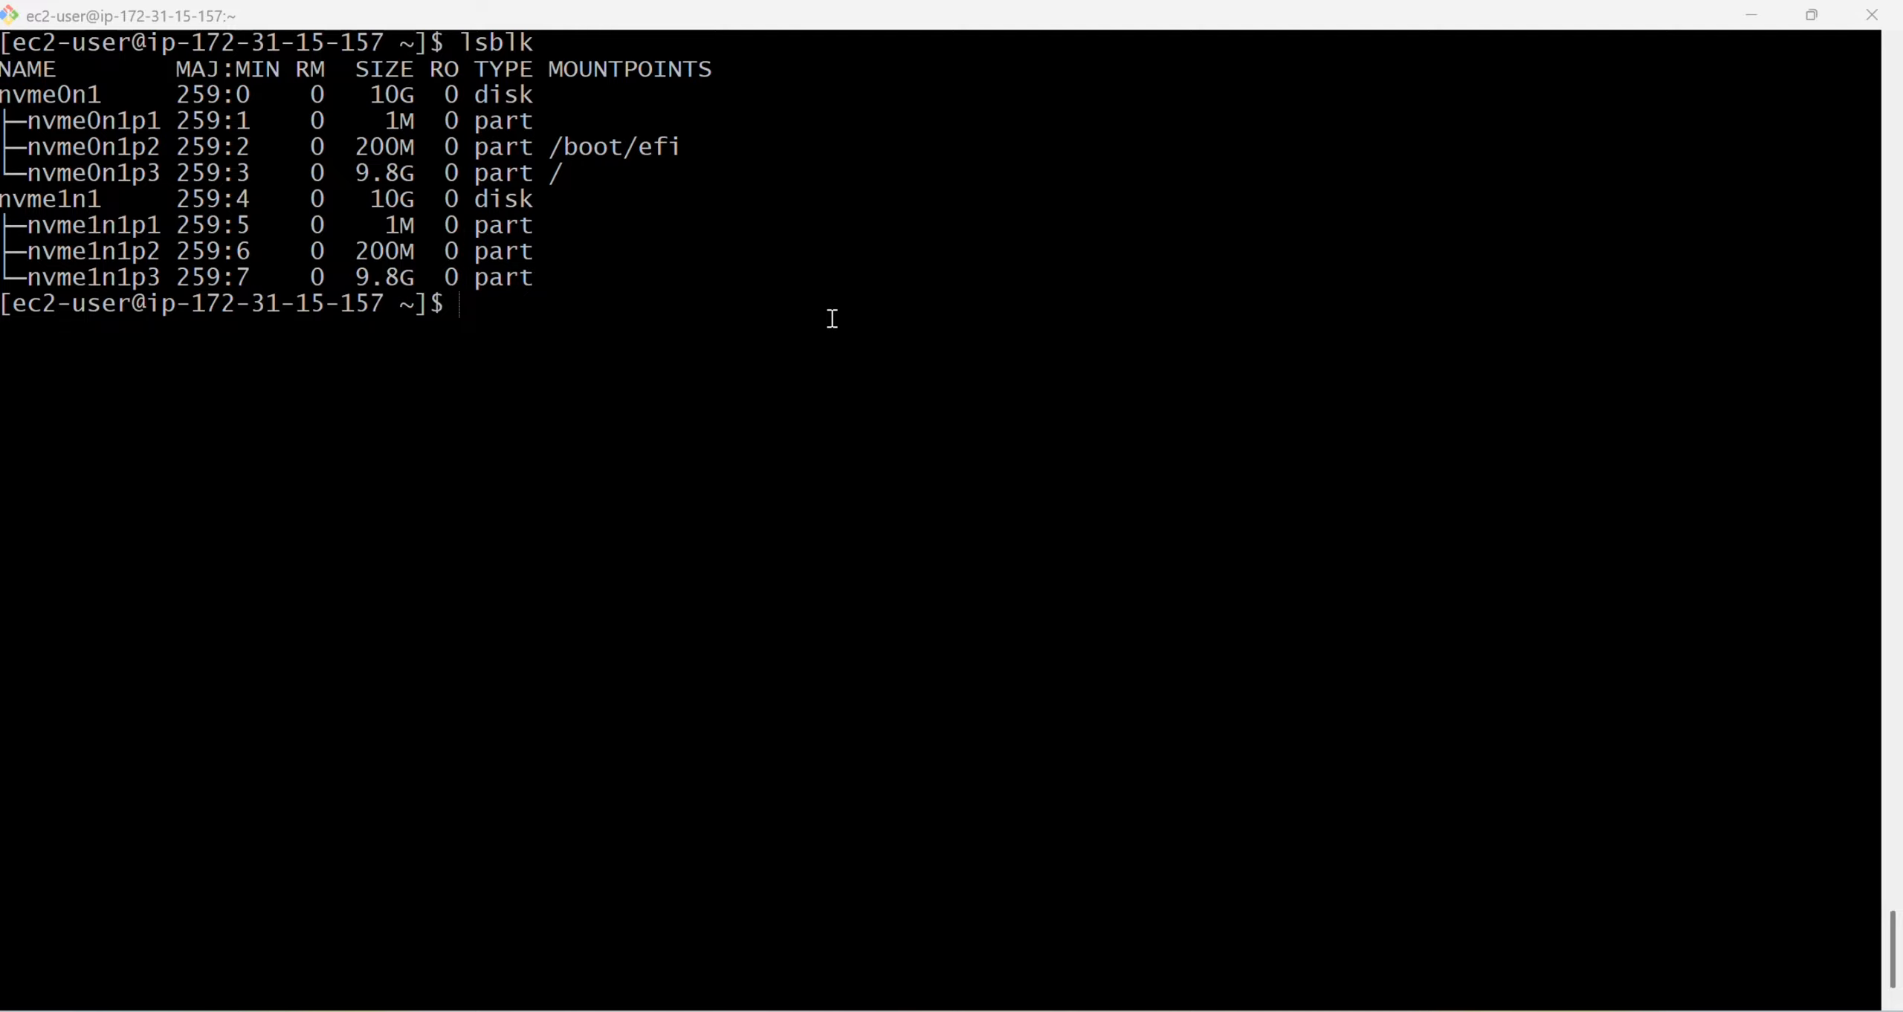
{"action": "left_click", "coordinate": [833, 318]}
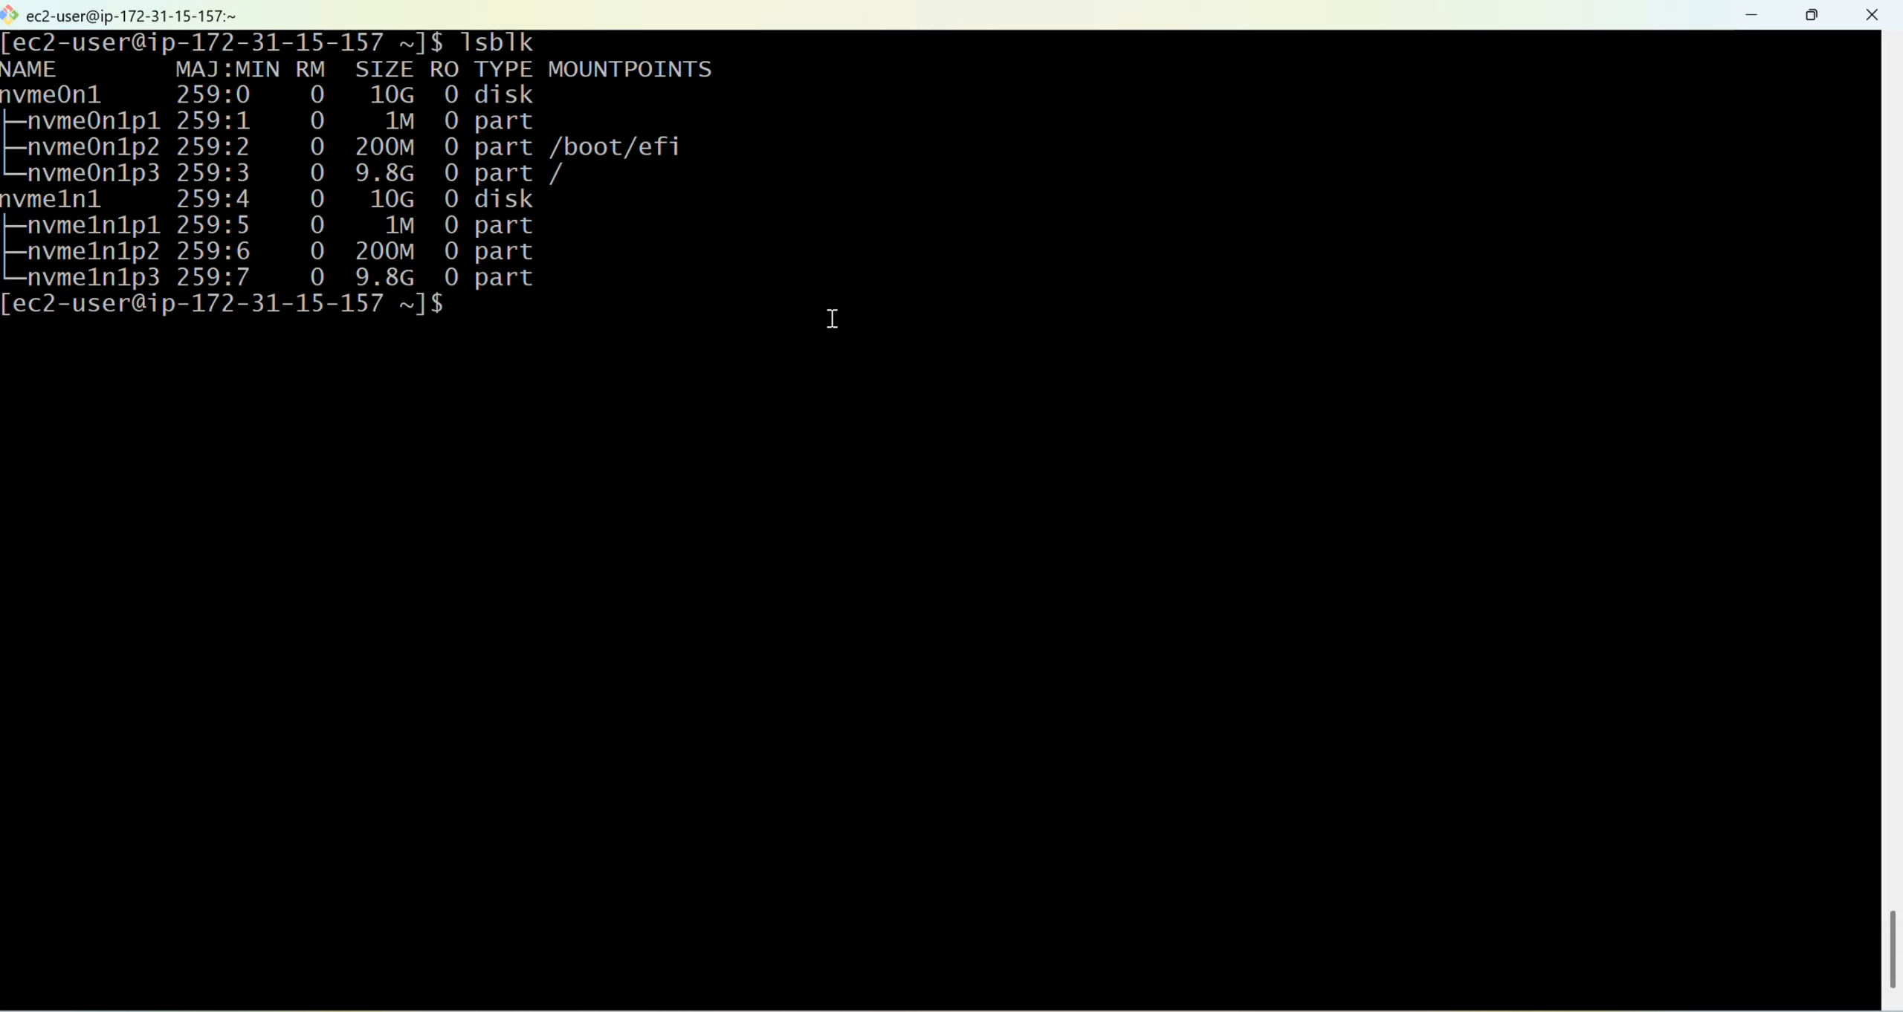
{"action": "type", "text": "mkdir -p /mnt"}
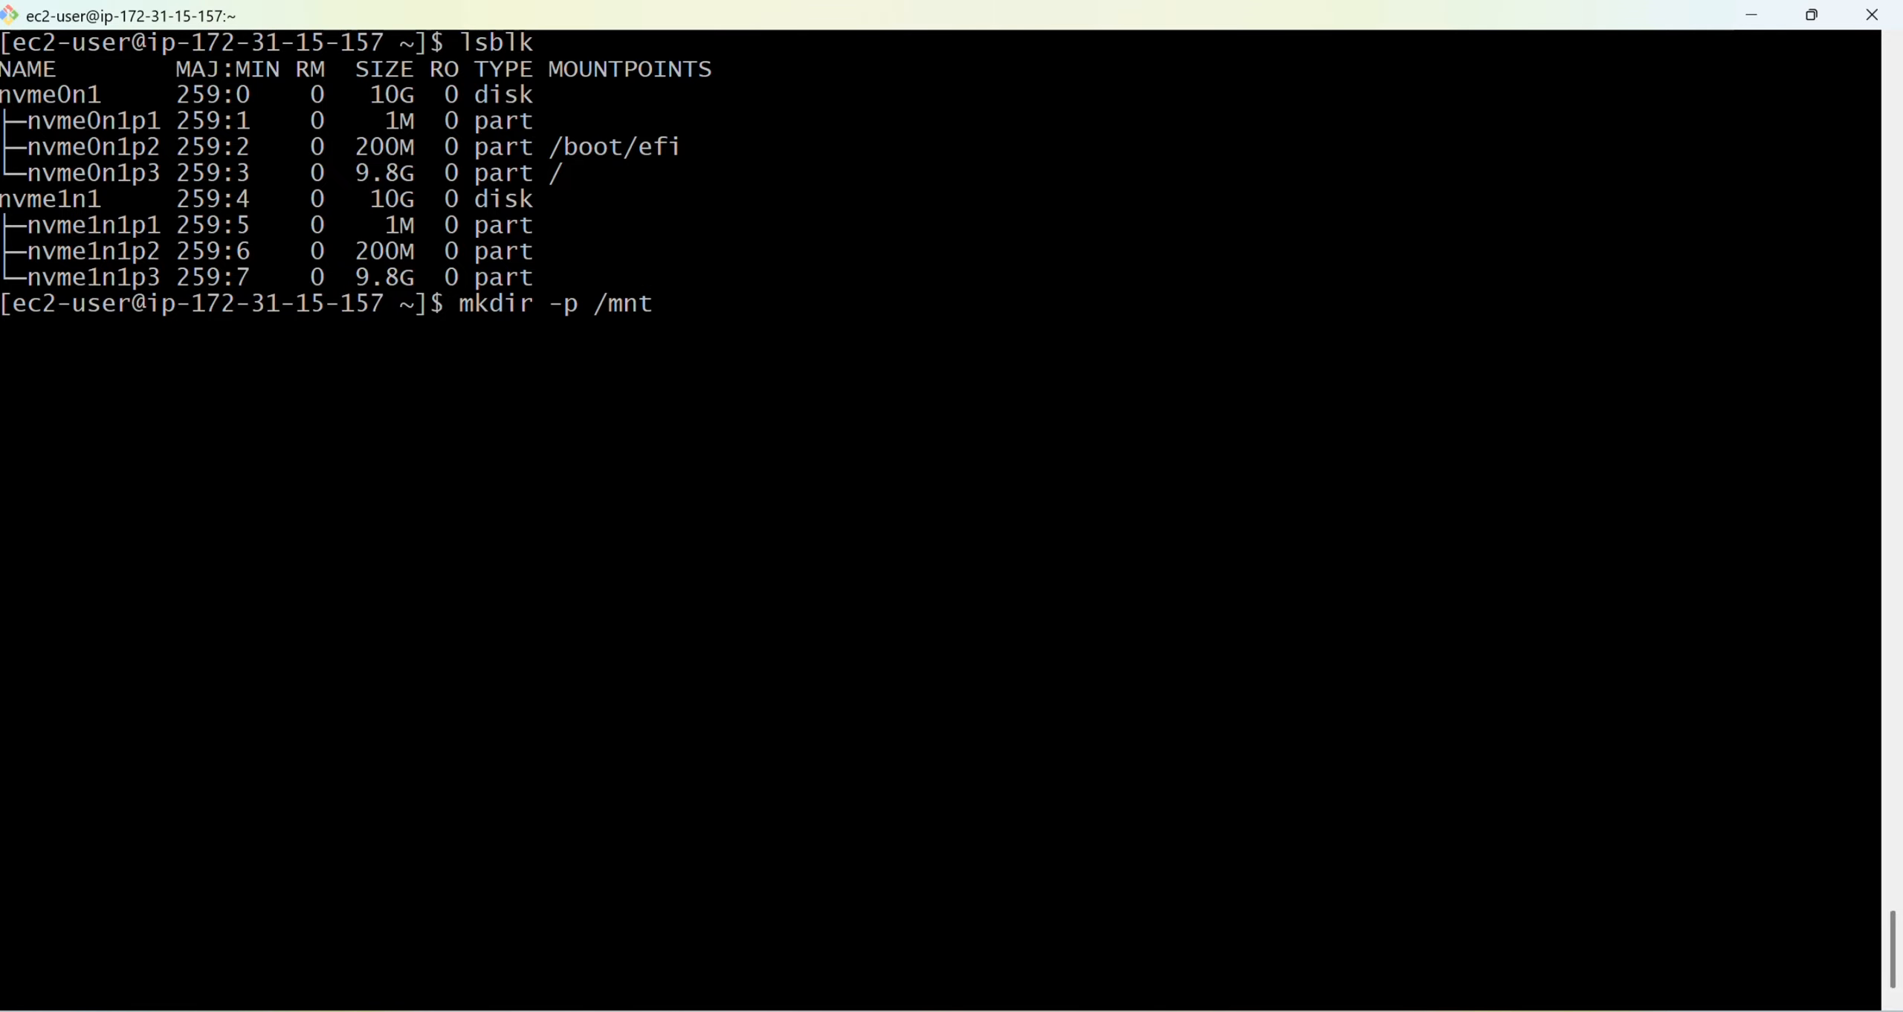